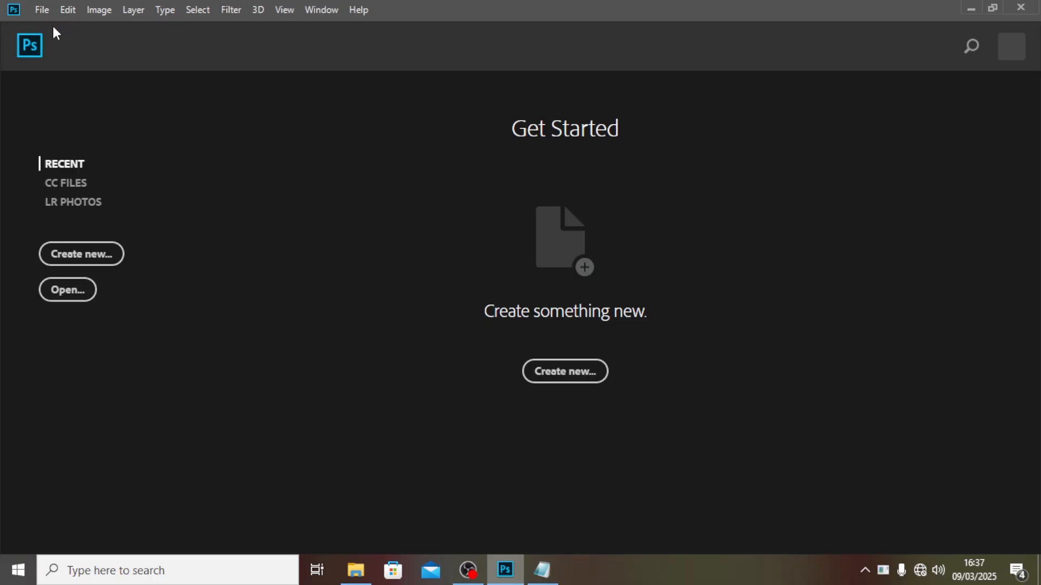
Create a new document named HBD from the A4 print preset, 210 x 297 mm at 300 ppi
key("ctrl+n")
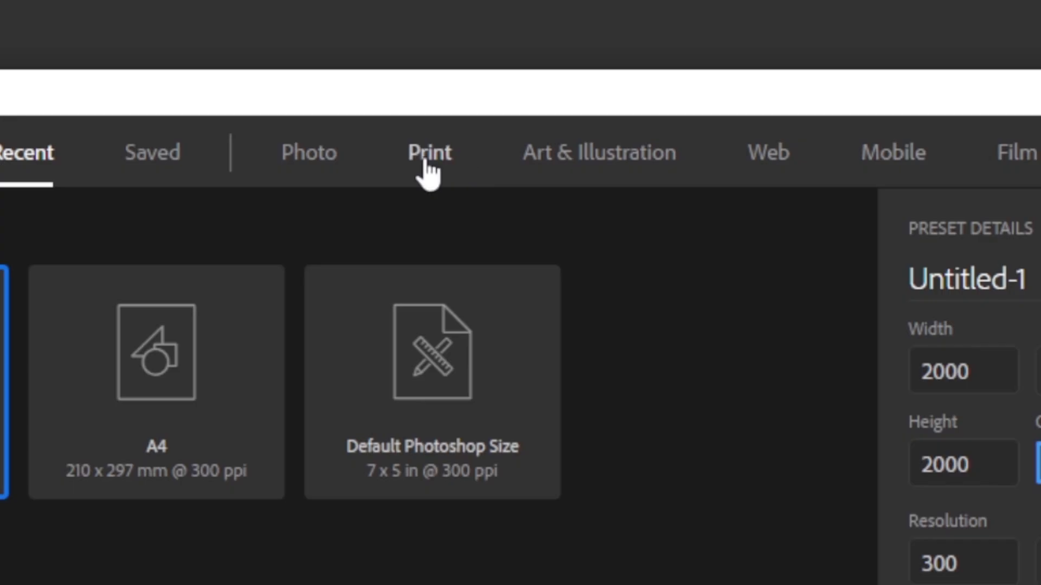
left_click(427, 165)
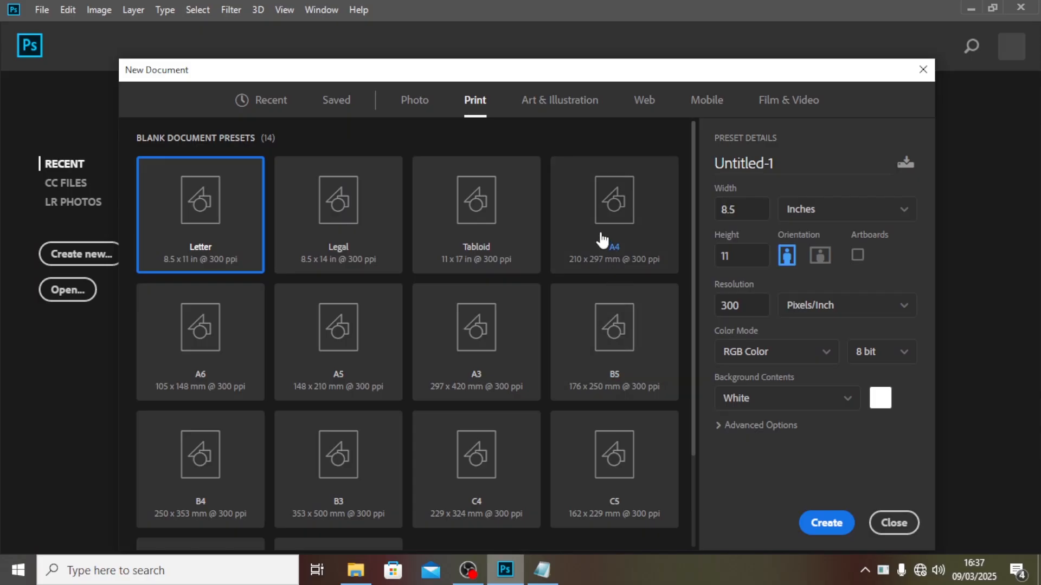
left_click(600, 233)
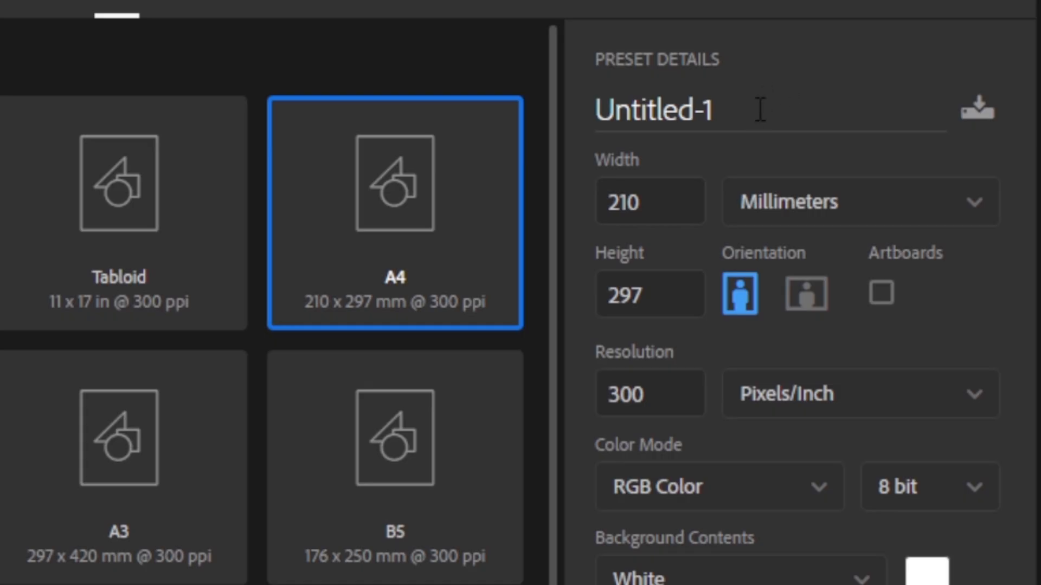
left_click_drag(728, 117, 339, 115)
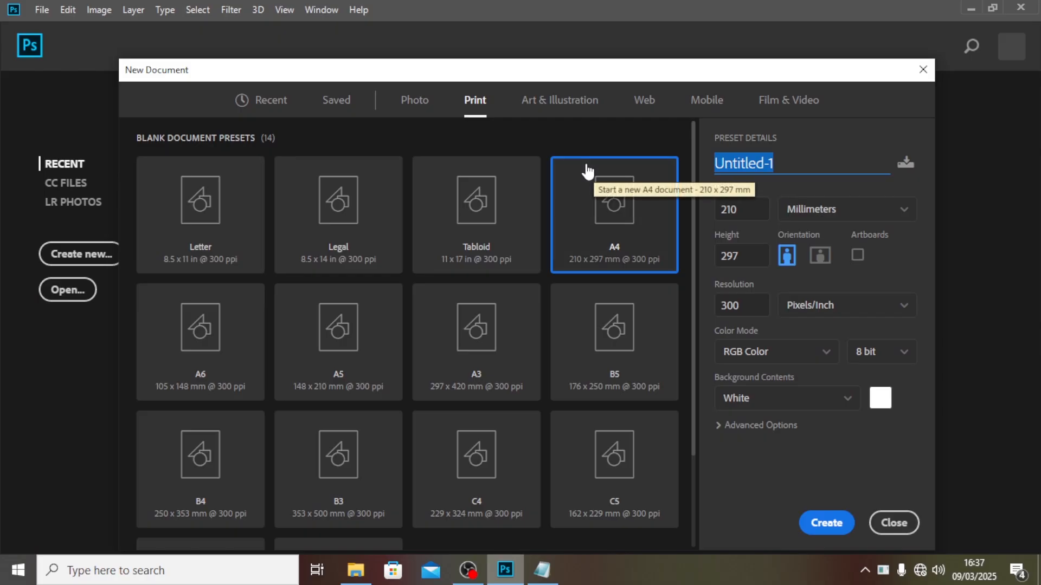
type("HBD")
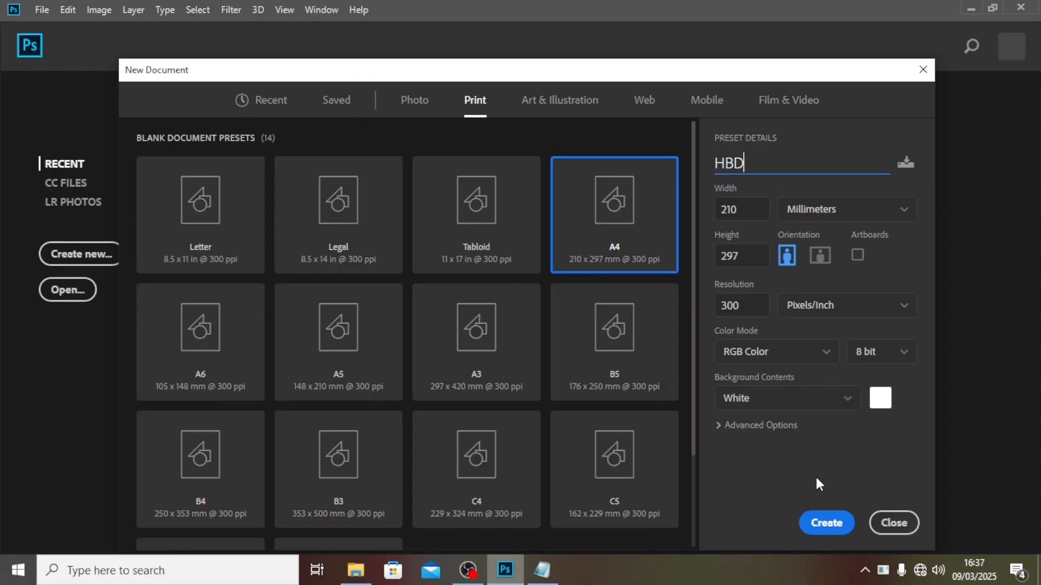
left_click(825, 525)
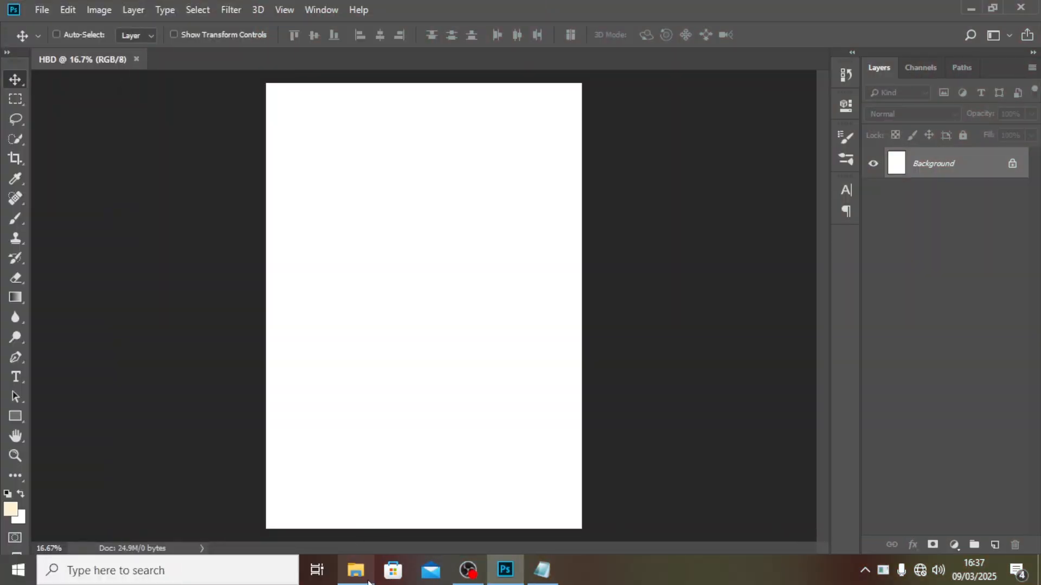
Switch to File Explorer and view the contents of the FILES folder as large thumbnails
left_click(370, 564)
double_click(195, 139)
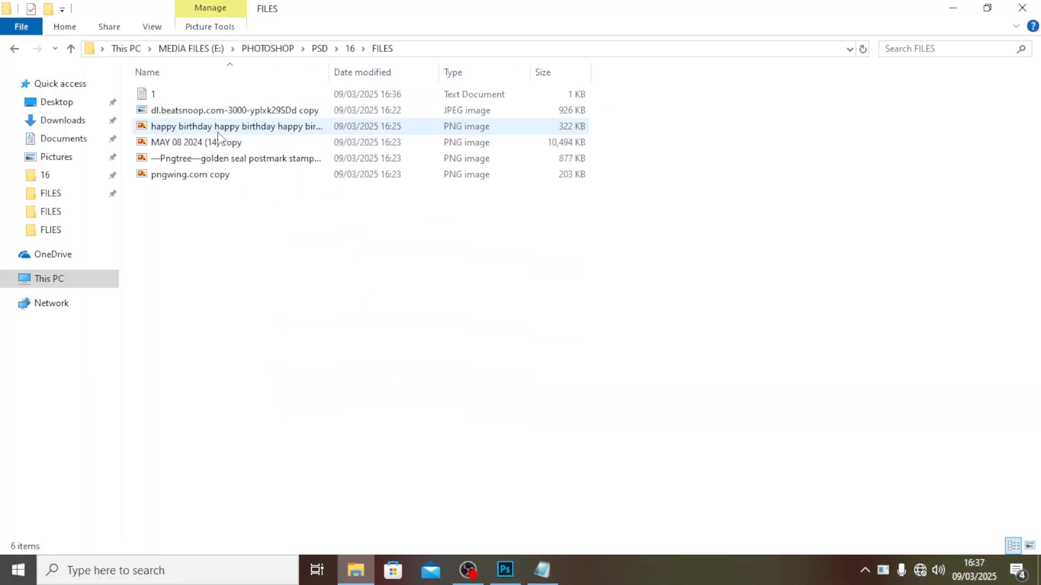
left_click(1030, 545)
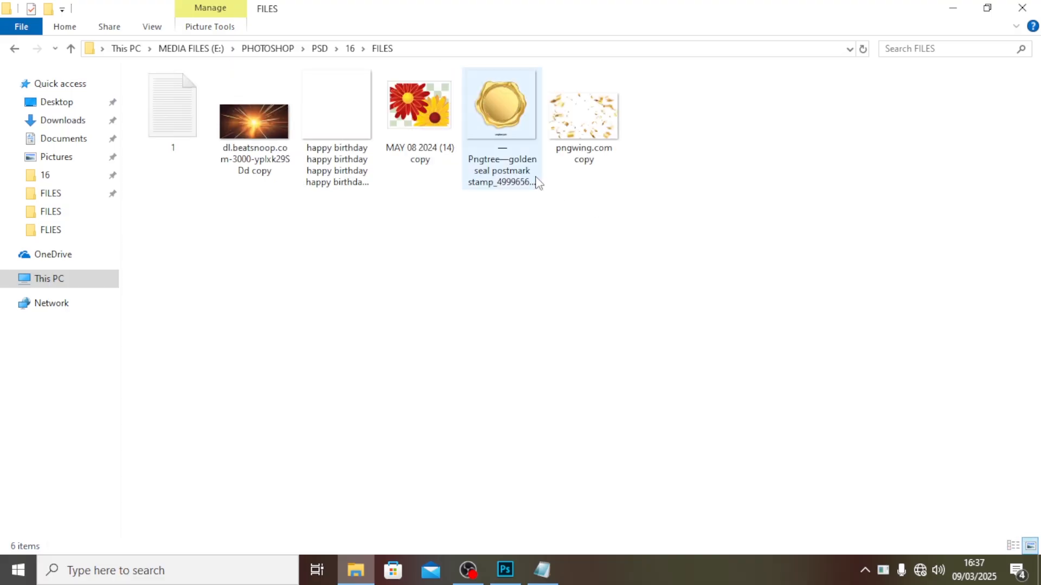
left_click_drag(420, 108, 446, 426)
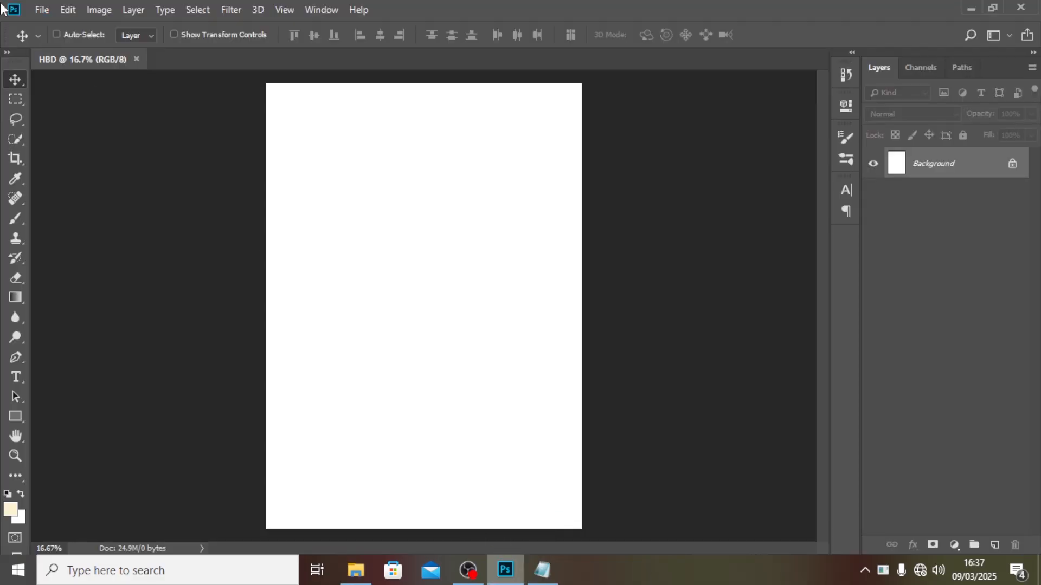
Place the image "MAY 08 2024 (14) copy" as an embedded object at its default size on the page
left_click(44, 11)
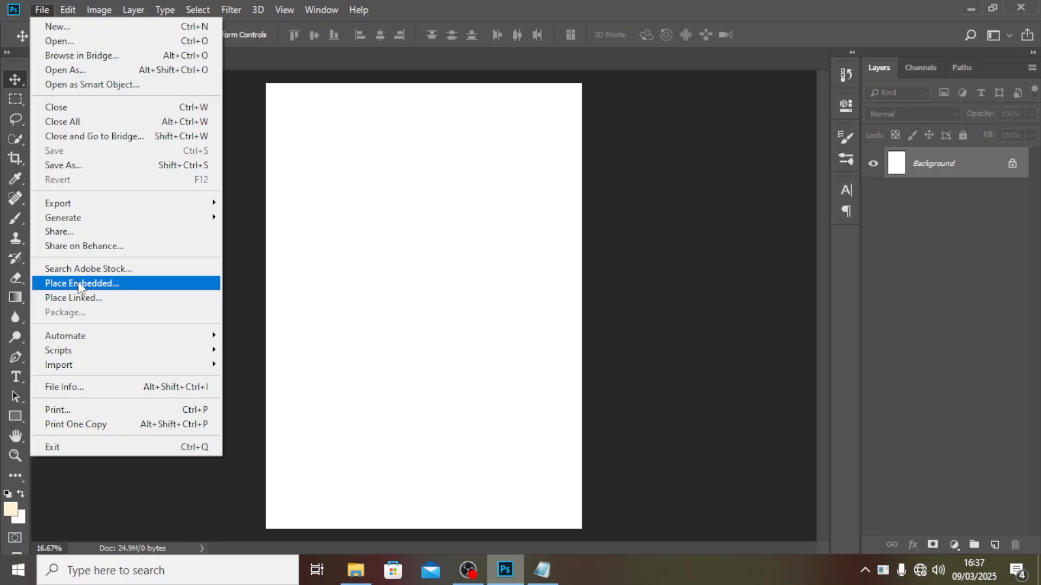
left_click(136, 530)
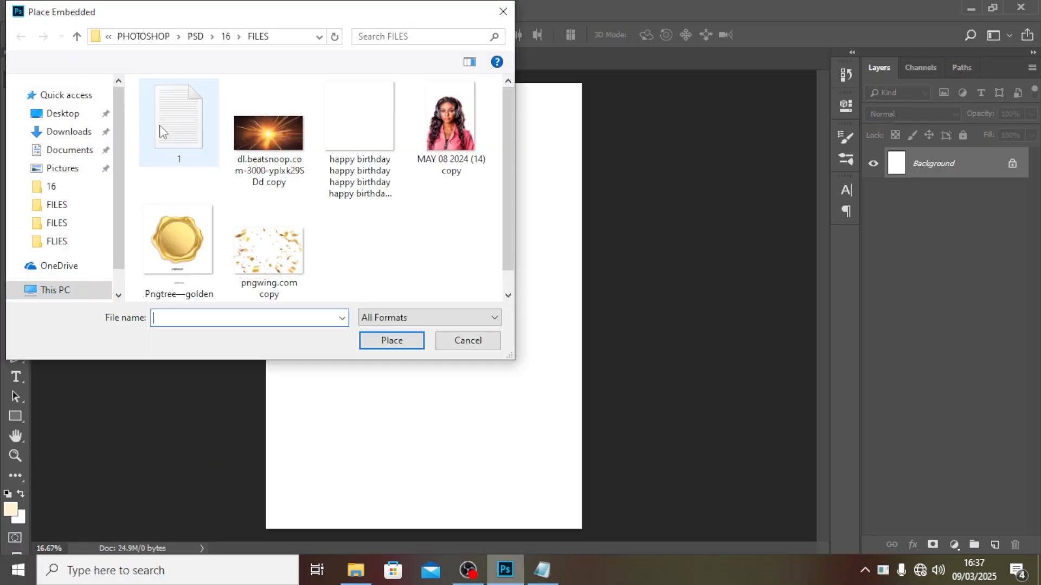
left_click(444, 126)
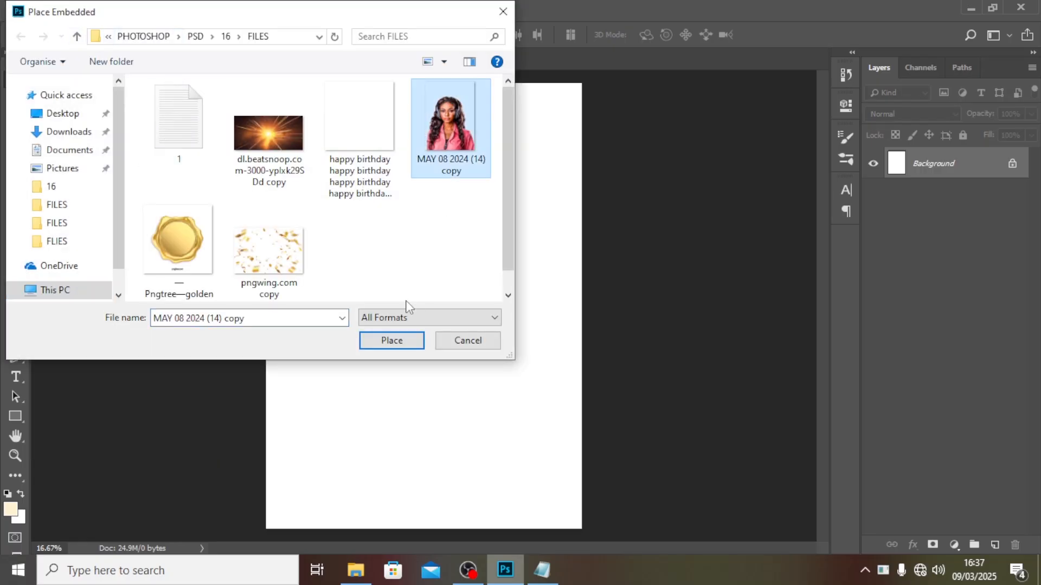
left_click(388, 341)
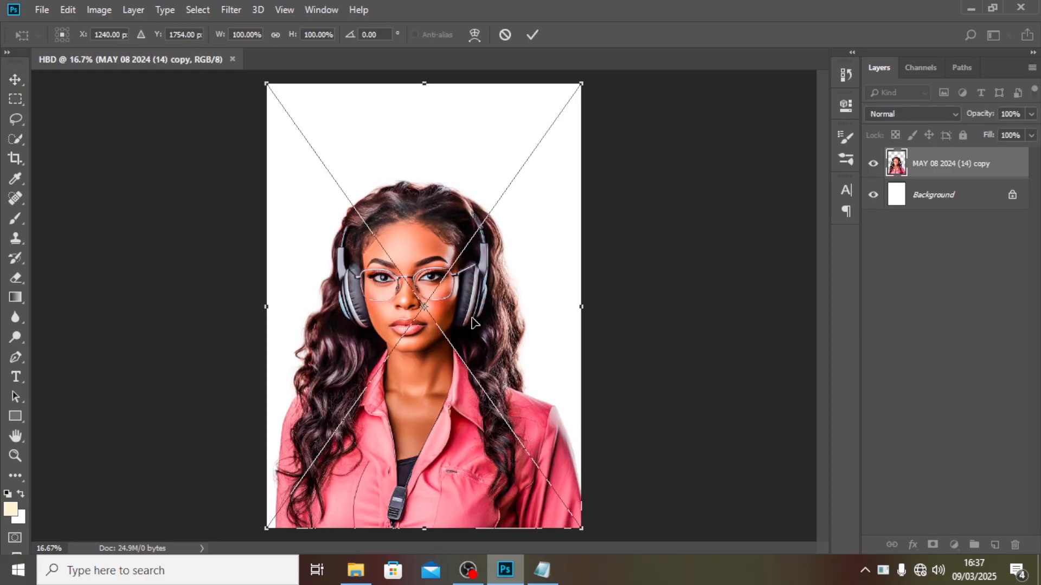
key("Return")
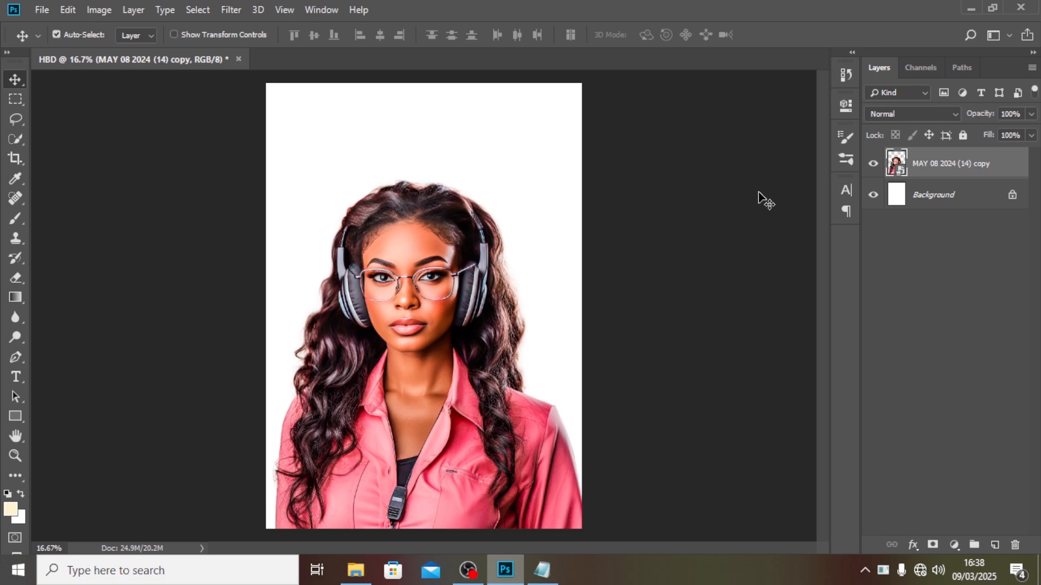
Group the placed portrait layer, name the group IMAGE, and collapse it
key("ctrl+g")
double_click(928, 158)
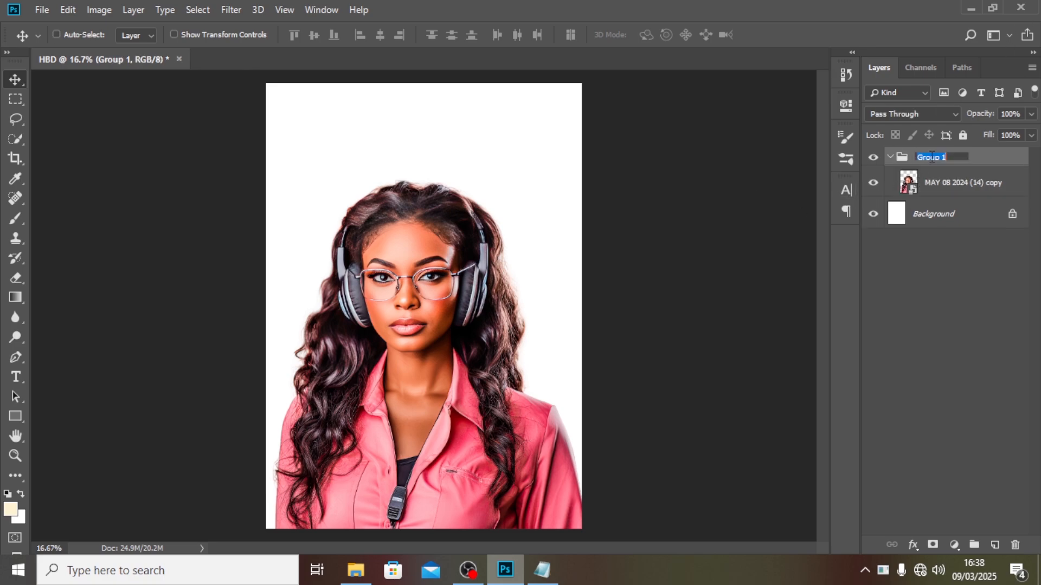
type("IMAGE")
key("Return")
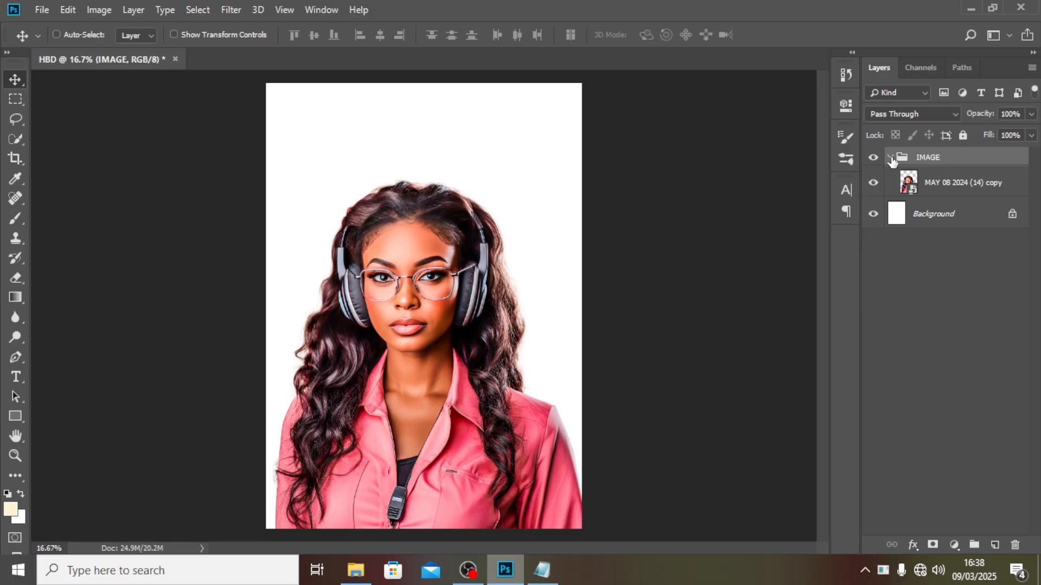
left_click(890, 158)
Add a Gradient fill layer directly above the Background layer using the Black, White preset
left_click(948, 183)
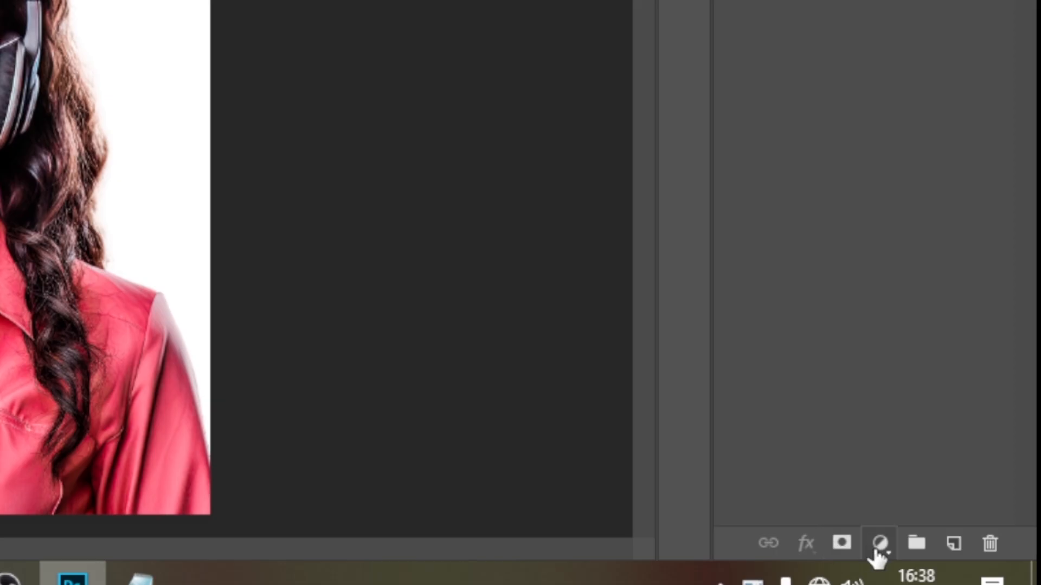
left_click(954, 545)
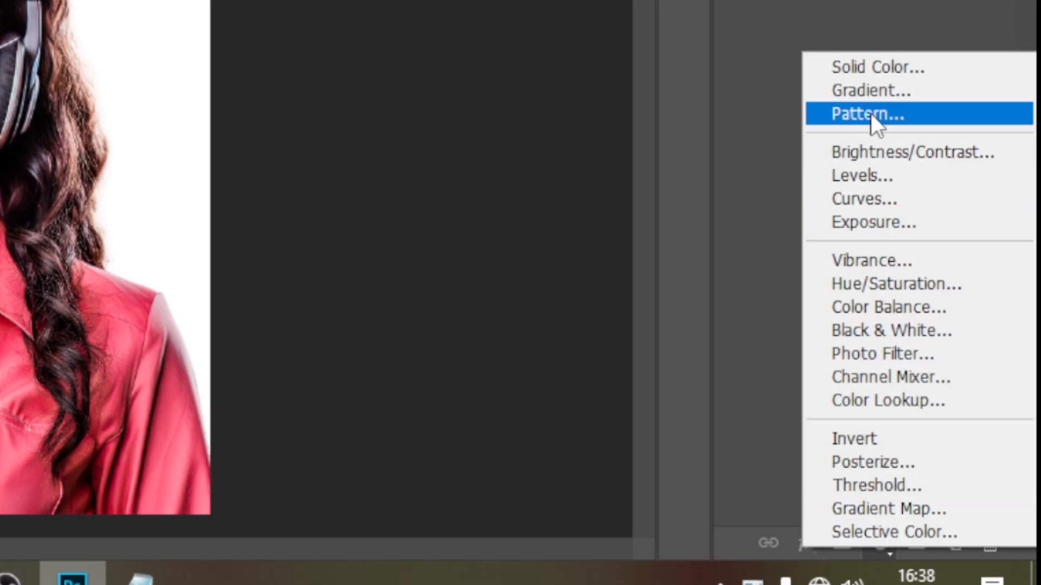
left_click(871, 93)
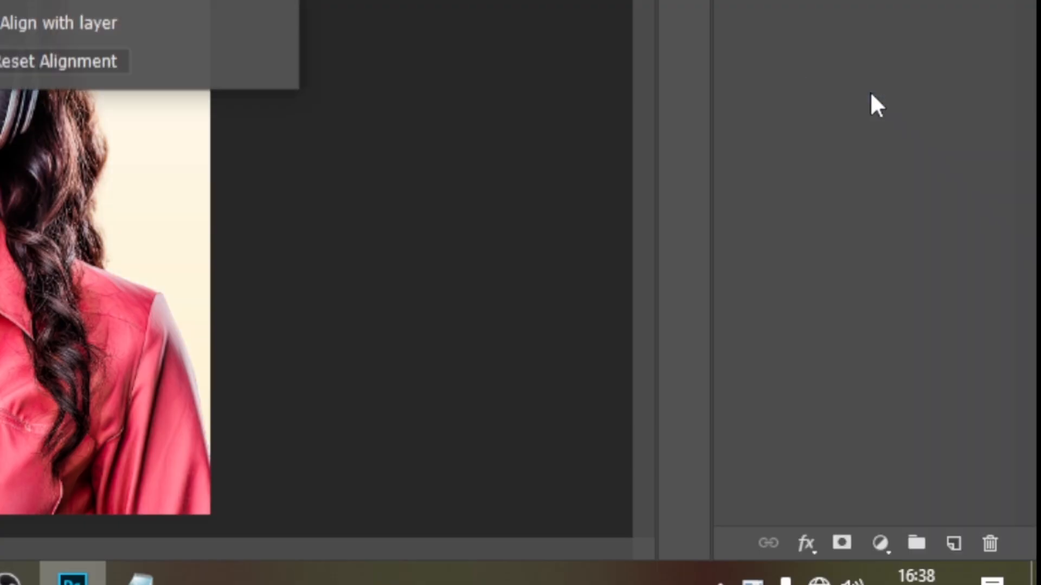
left_click_drag(464, 108, 553, 131)
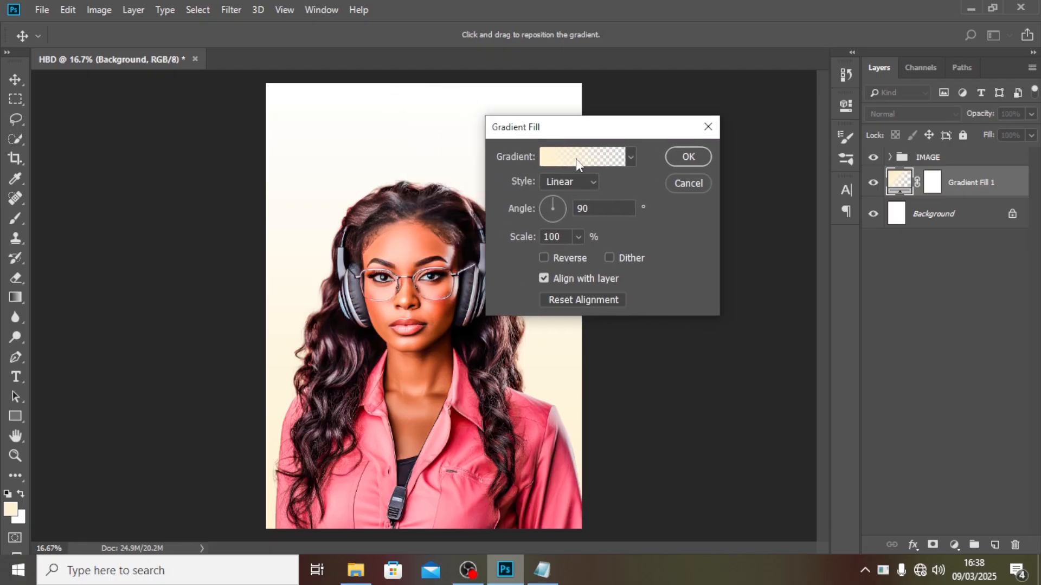
left_click(630, 158)
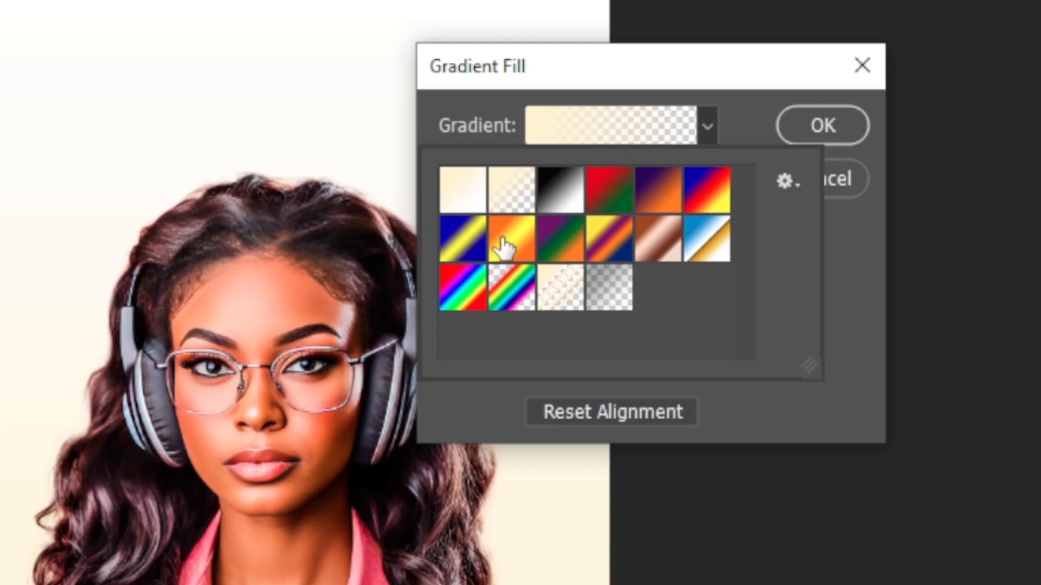
left_click(550, 196)
left_click_drag(577, 84, 789, 48)
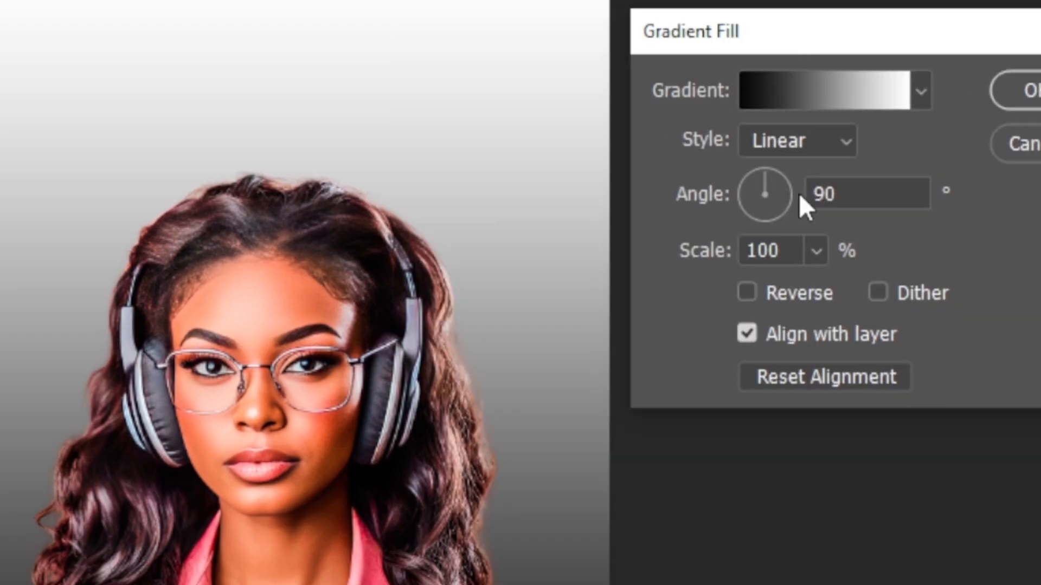
Edit the fill layer's gradient and set its starting color stop to FFF091
left_click_drag(909, 50, 936, 128)
left_click(837, 187)
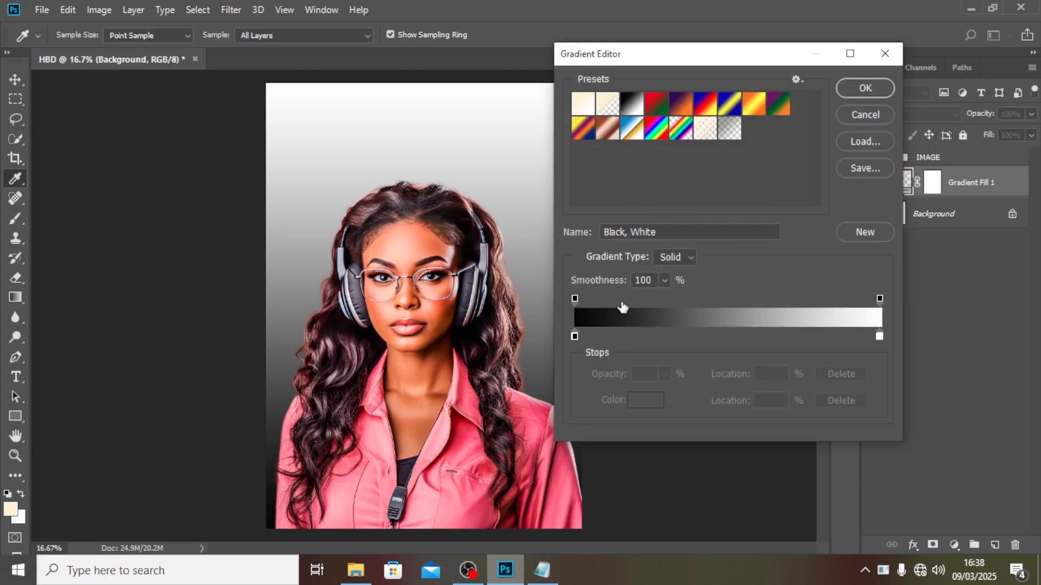
double_click(438, 472)
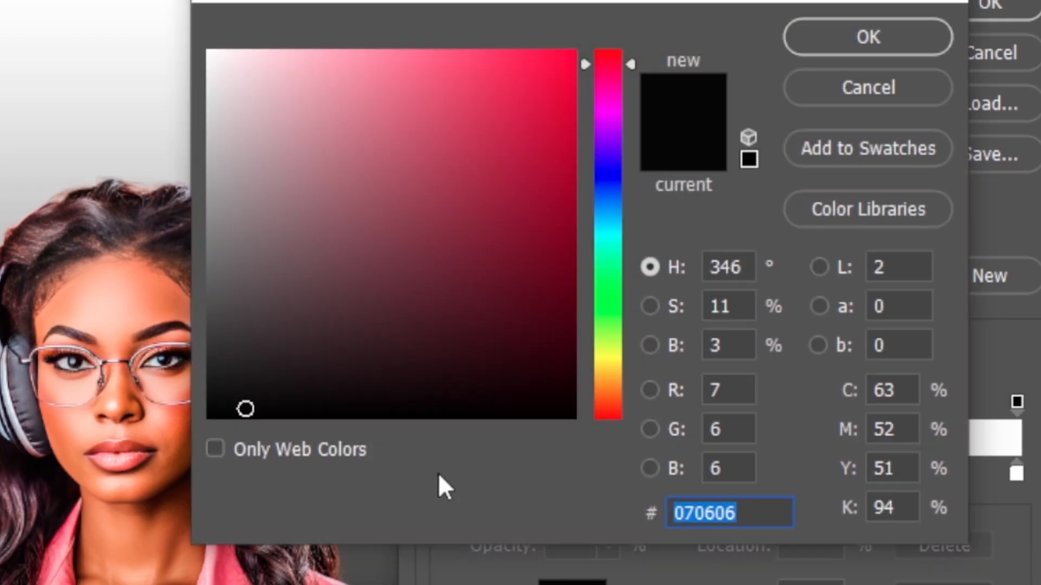
type("FF")
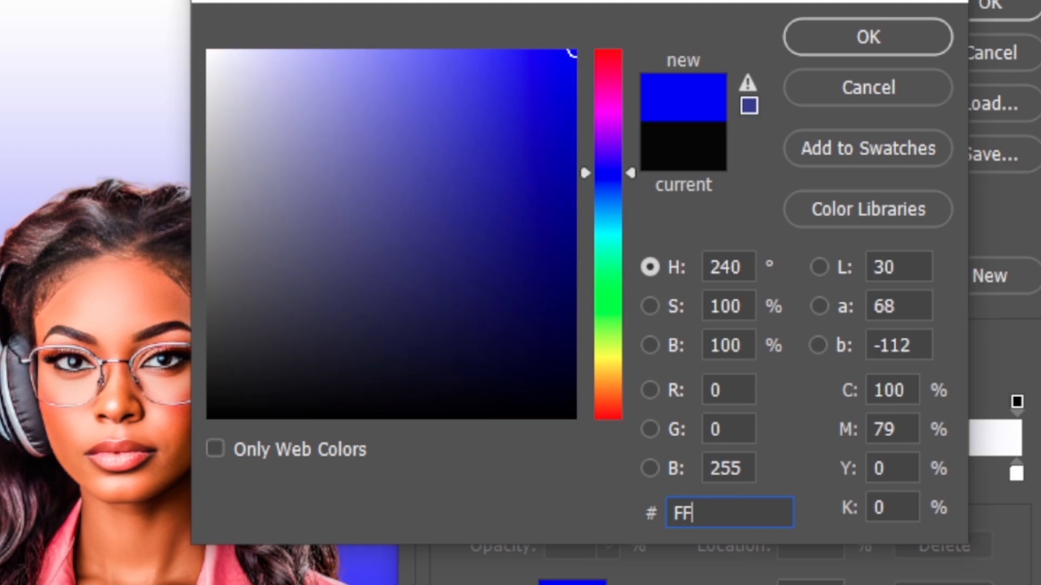
type("F091")
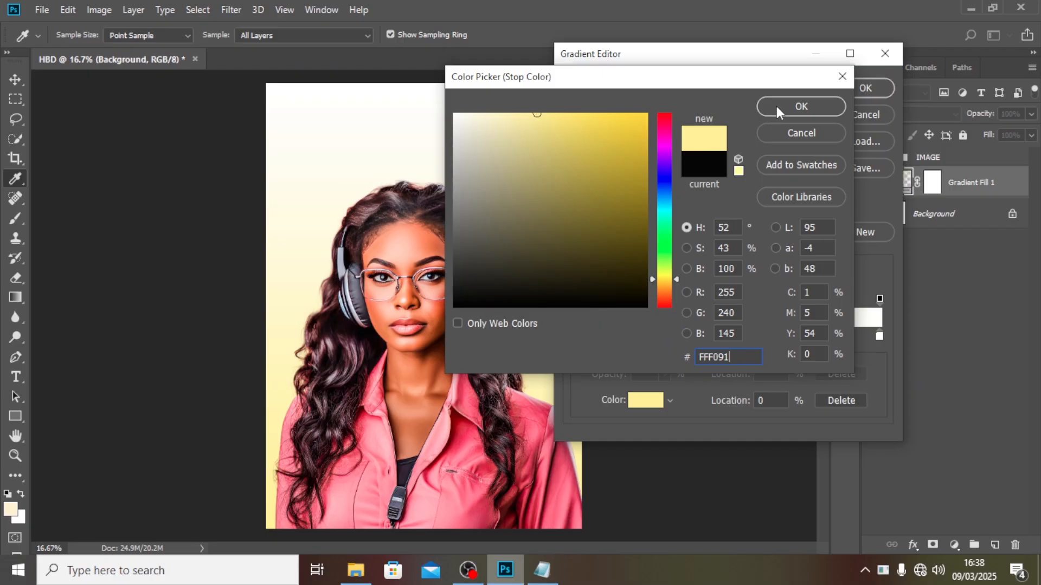
left_click(777, 106)
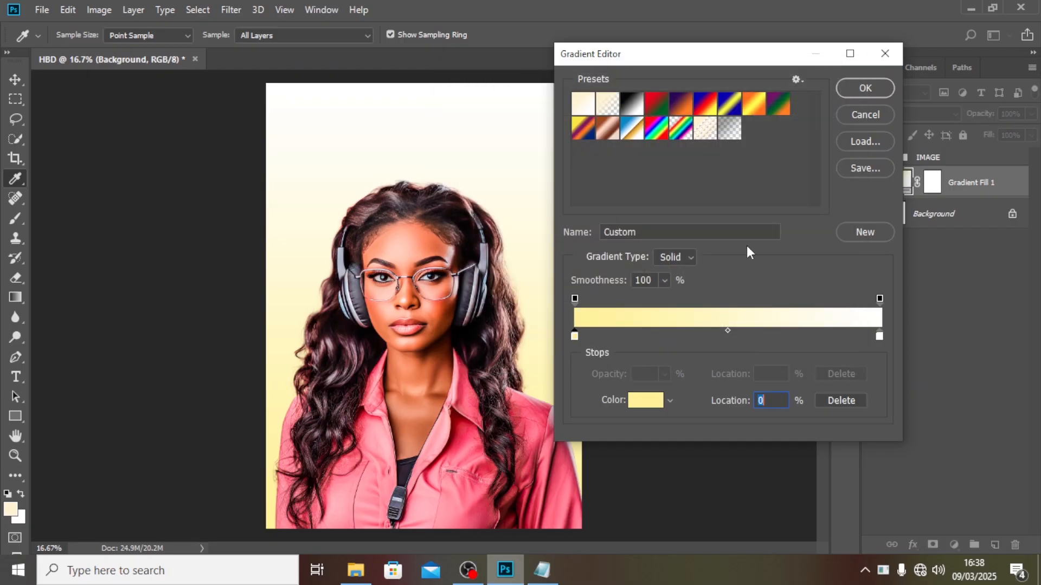
Set the gradient's ending color stop to BA5800 and accept the edited gradient
double_click(879, 336)
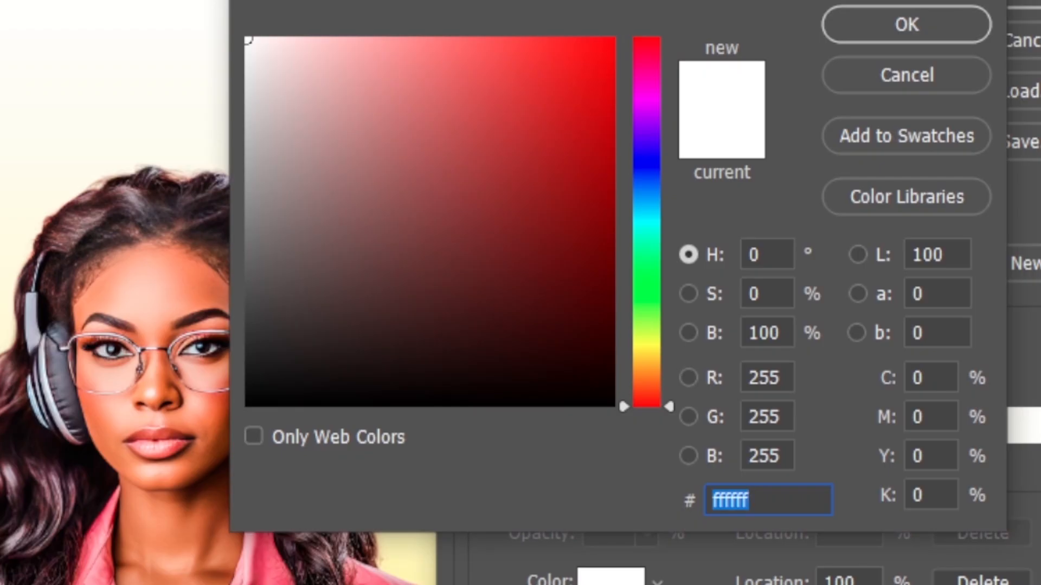
type("BA5")
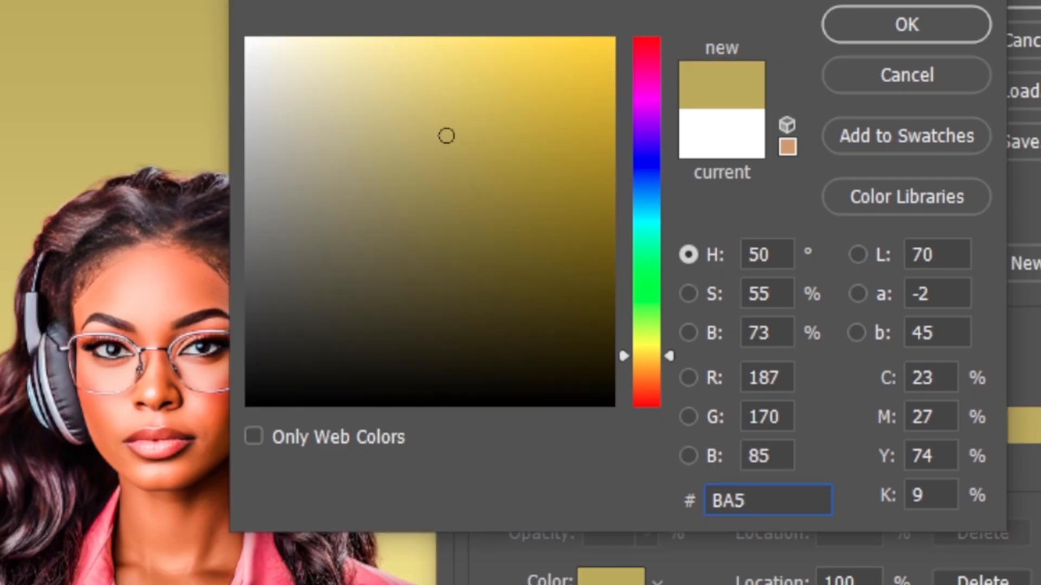
type("800")
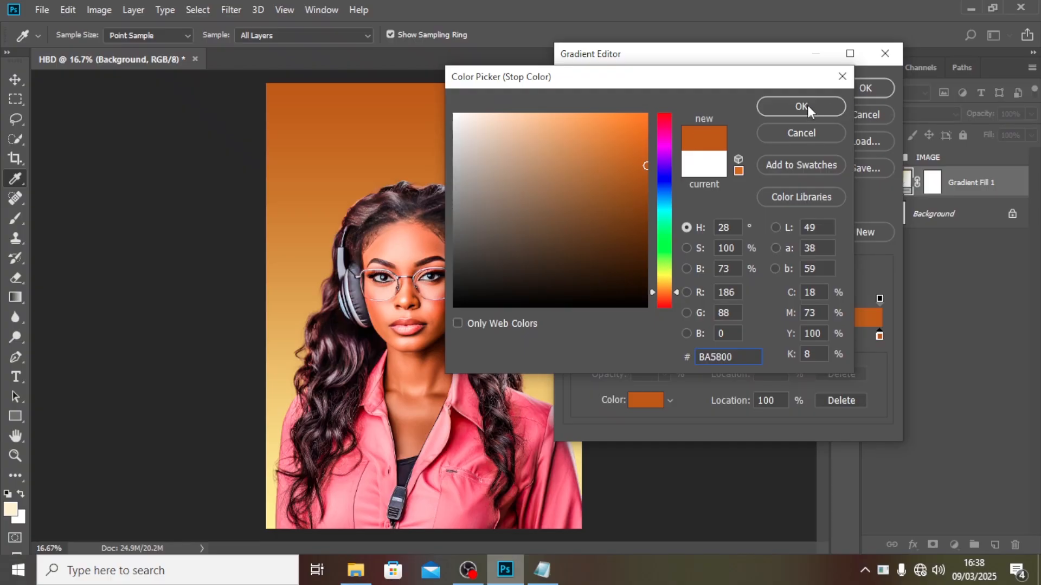
left_click(807, 107)
left_click(854, 93)
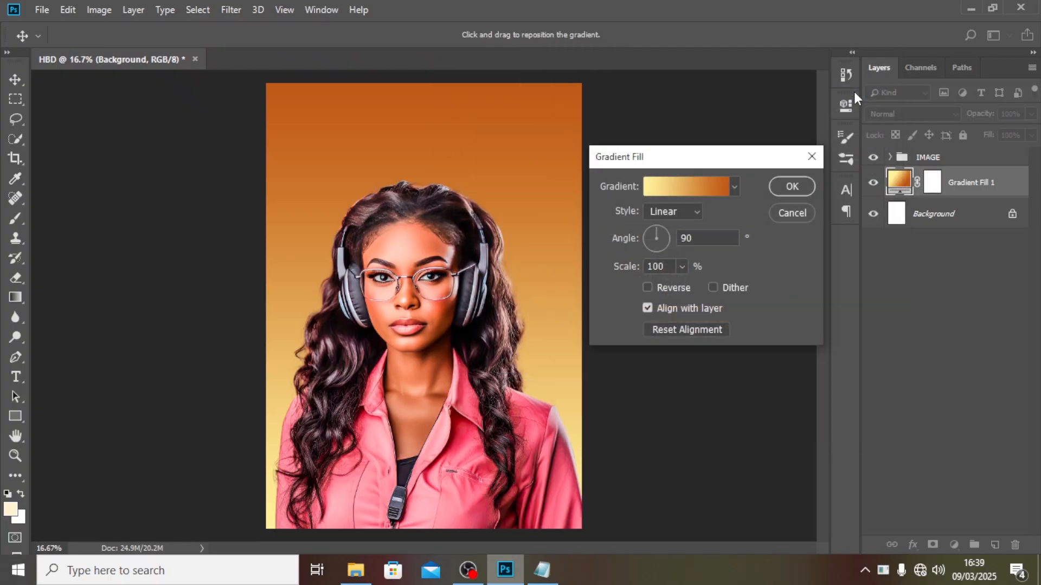
Set the gradient fill's style to Radial and its scale to 122%
left_click(697, 213)
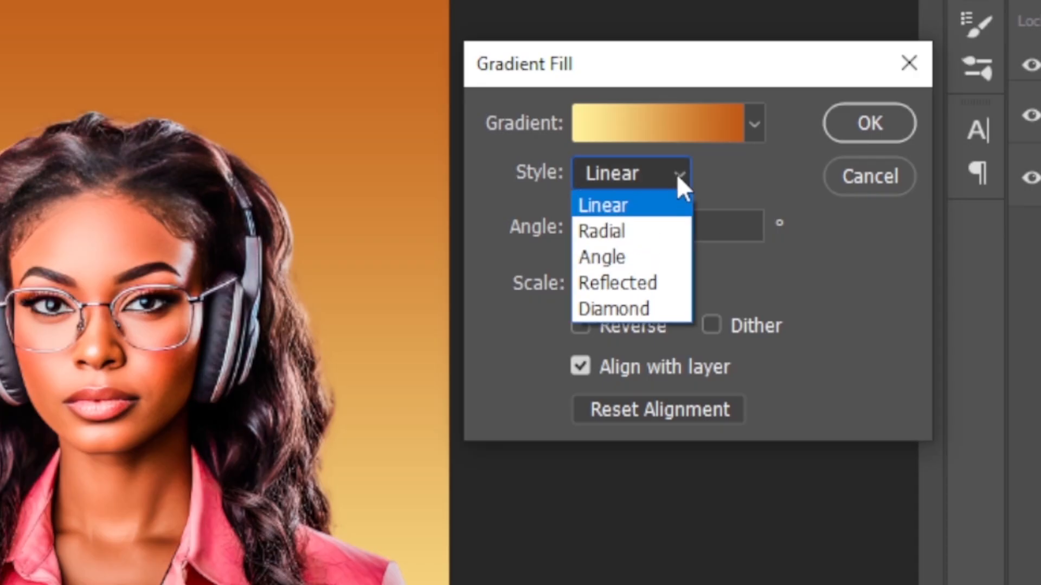
left_click(675, 242)
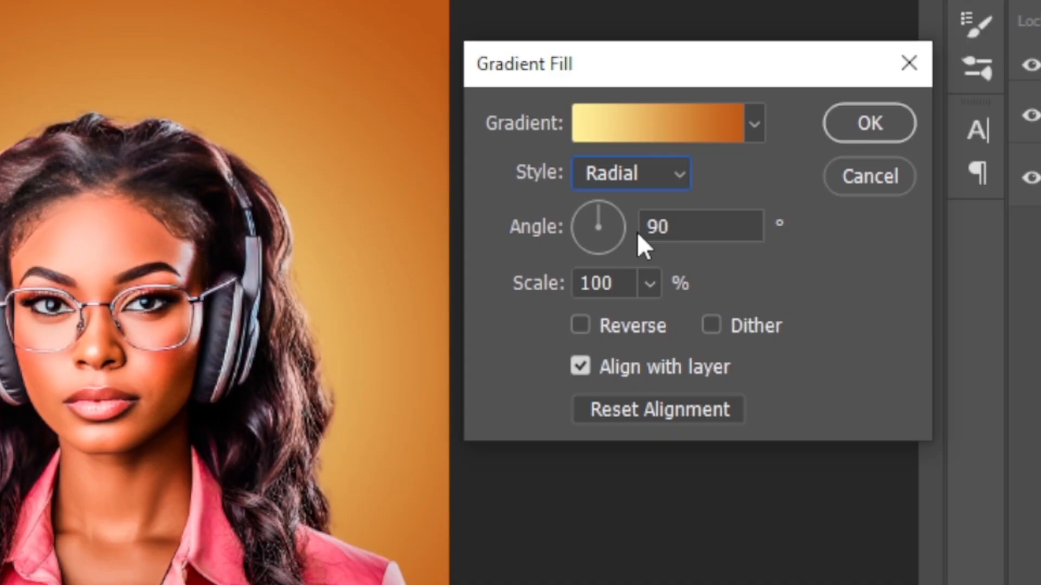
left_click_drag(674, 226, 624, 225)
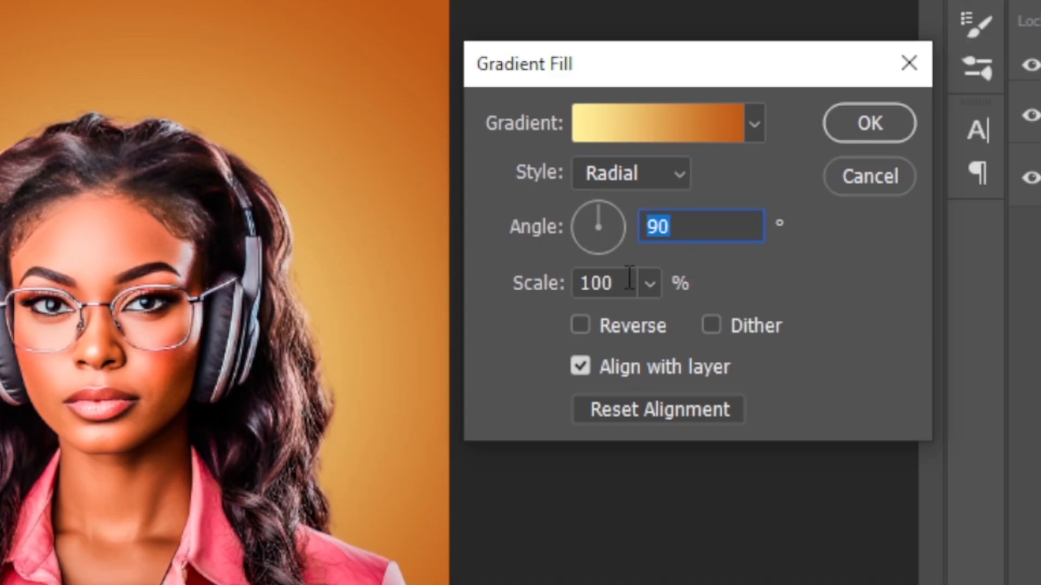
left_click_drag(629, 279, 523, 284)
type("122")
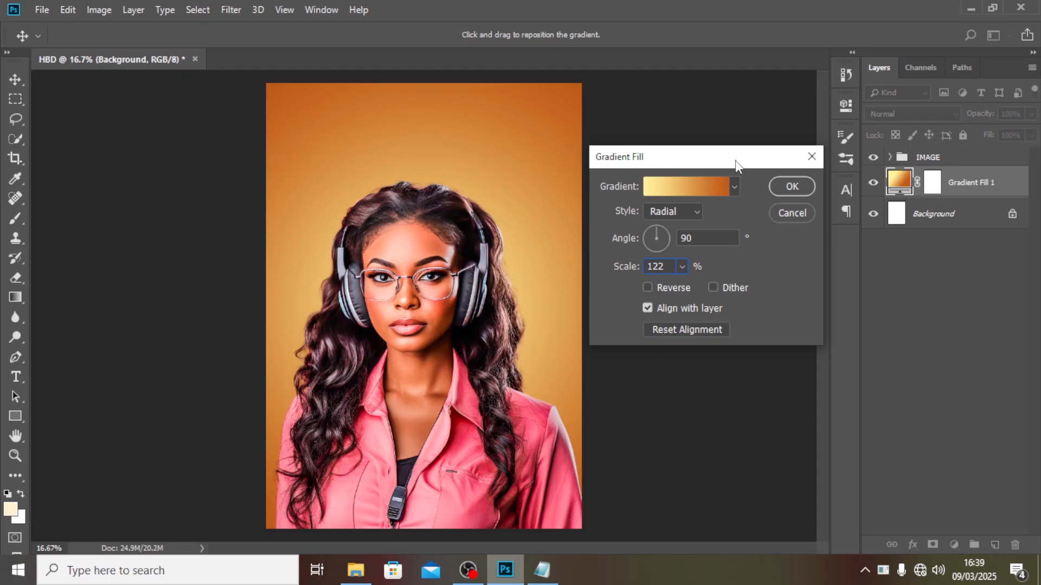
Accept the gradient fill settings and preview the background alone by briefly hiding the IMAGE group
left_click_drag(757, 75, 708, 153)
left_click_drag(710, 202, 729, 166)
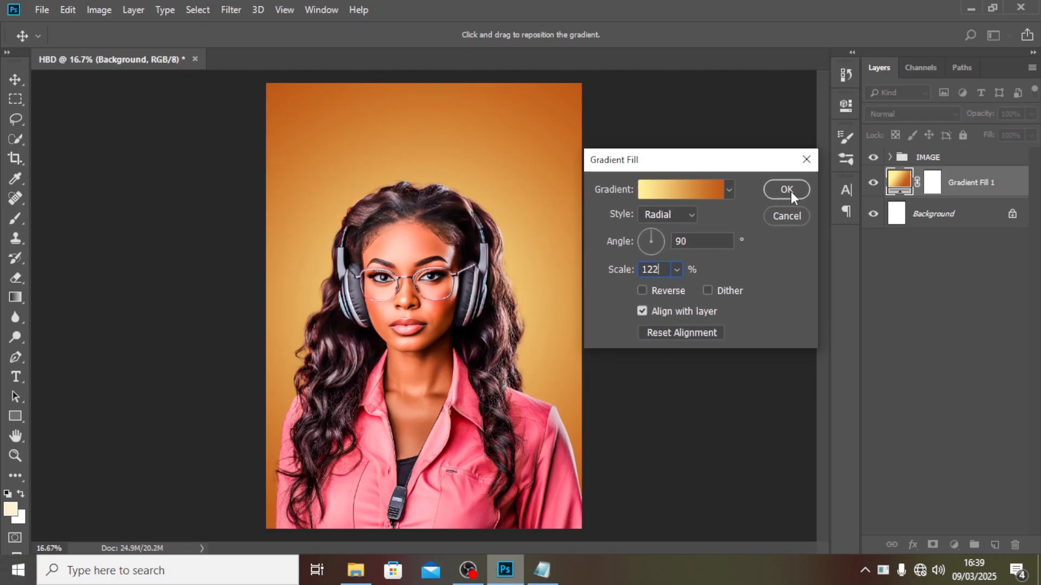
left_click(789, 194)
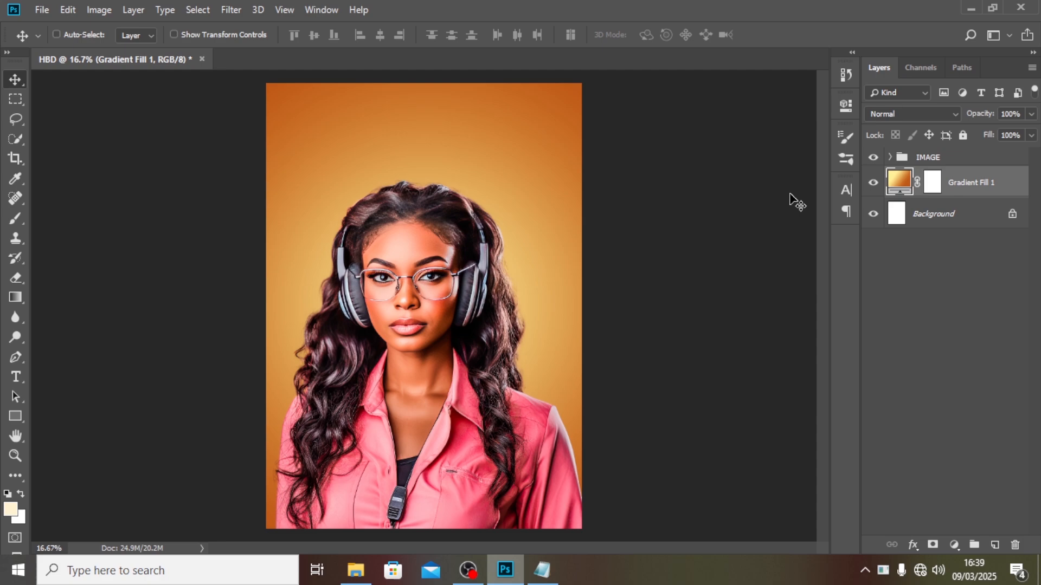
left_click(872, 159)
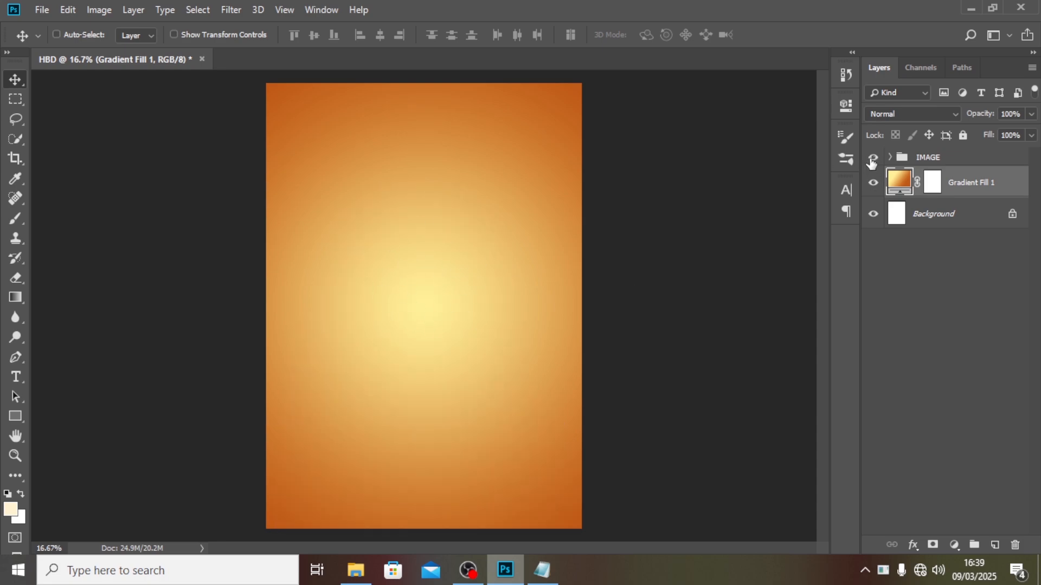
left_click(873, 159)
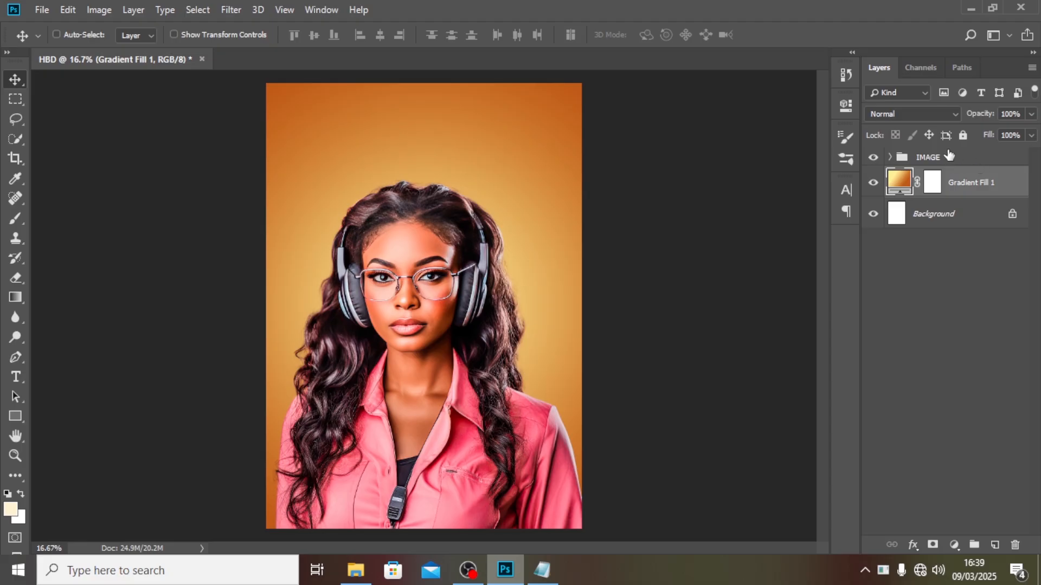
Create a new layer above Gradient Fill 1 and enlarge the soft brush to 1500 px
left_click(995, 545)
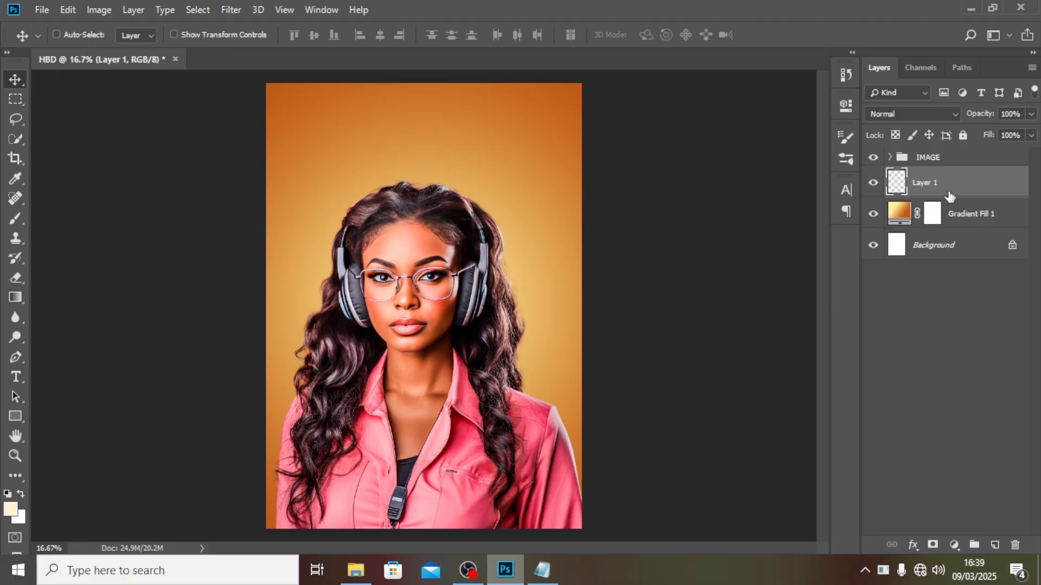
key("b")
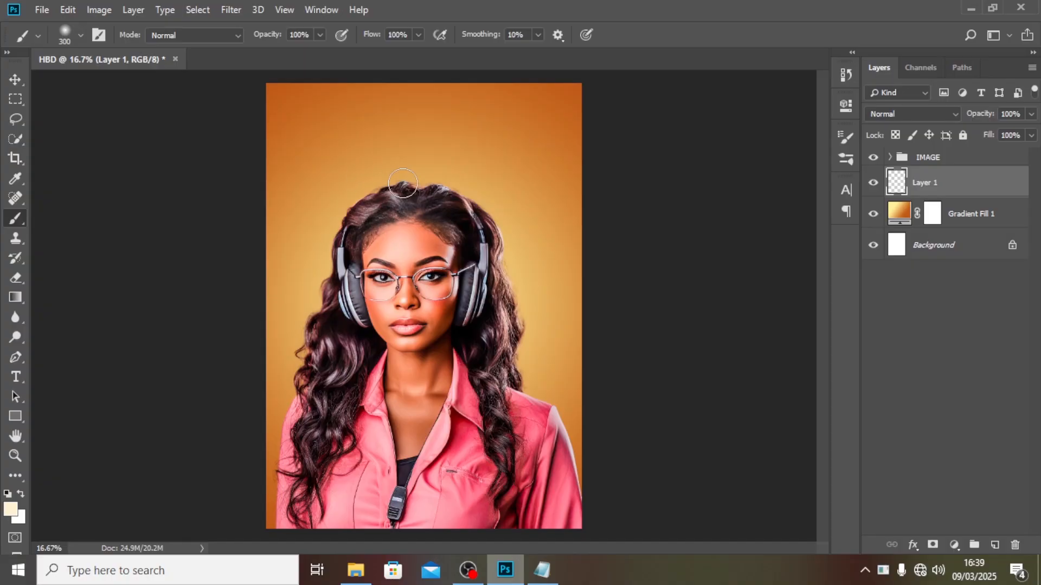
key("bracketright")
key("bracketright")
key("bracketright")
key("bracketright")
key("bracketright")
key("bracketright")
key("bracketright")
key("bracketright")
key("bracketright")
key("bracketright")
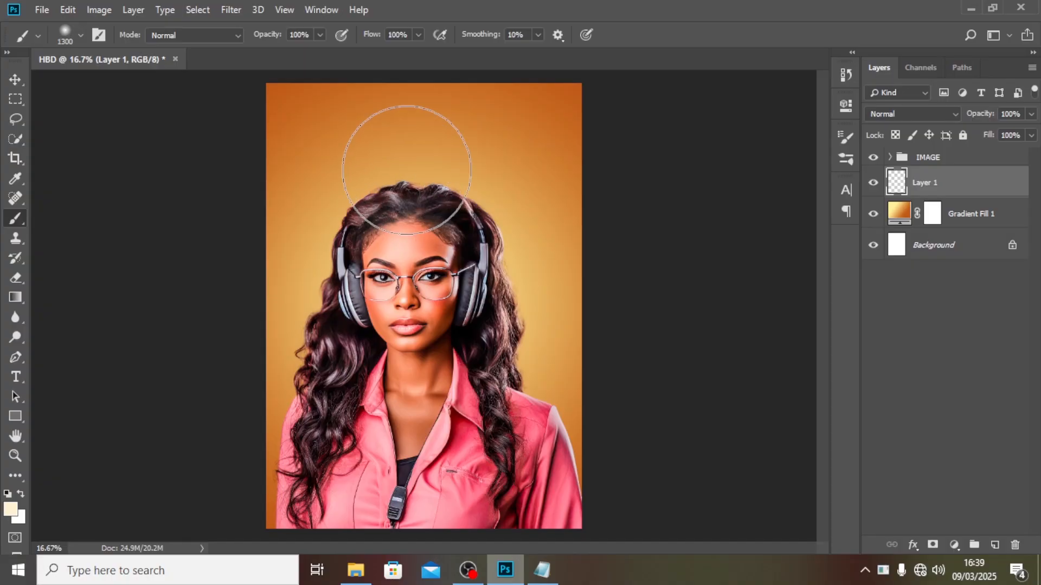
key("bracketright")
key("bracketright")
Sample the pale yellow at the gradient's centre as the brush color, with the IMAGE group hidden only during sampling
key("alt")
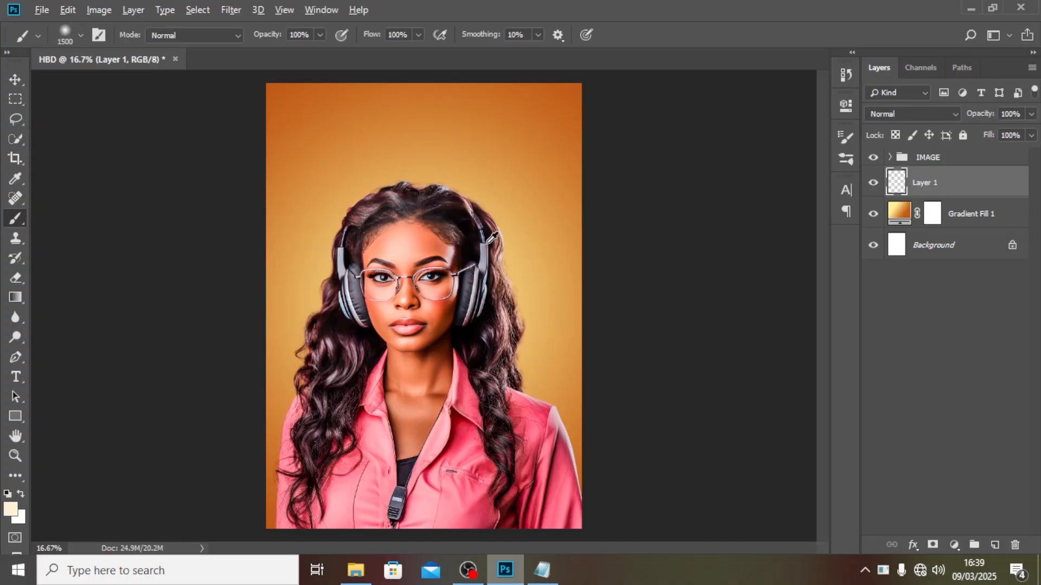
left_click(874, 157)
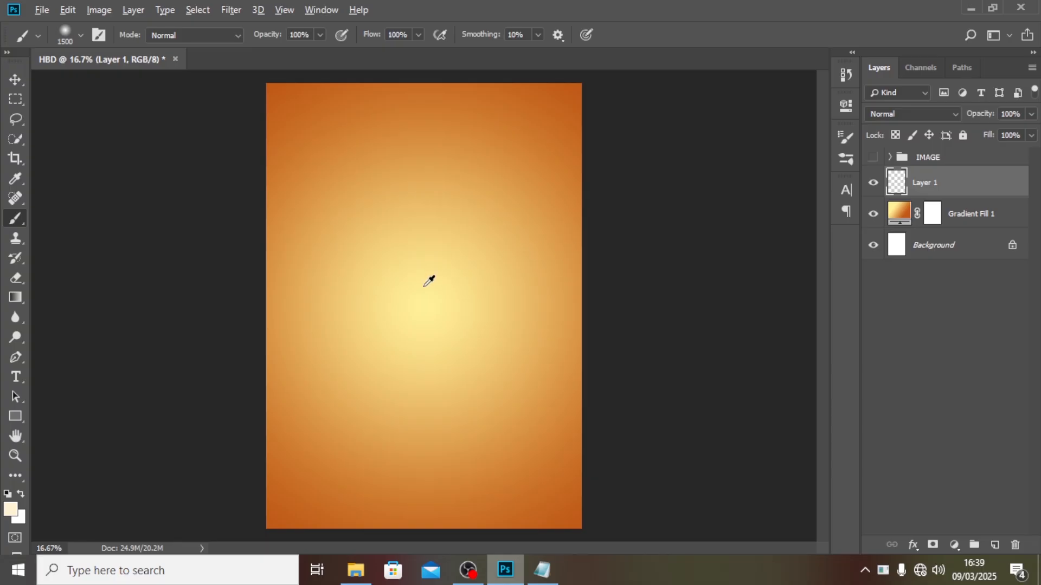
left_click(873, 157)
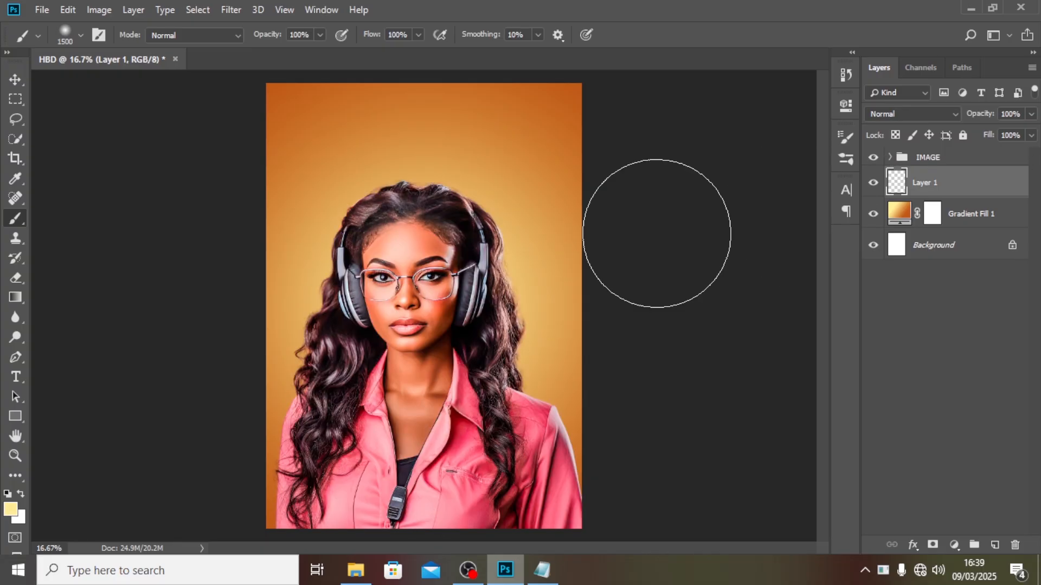
Paint a soft pale yellow glow behind the woman on Layer 1 and set the layer's blend mode to Linear Dodge (Add)
mouse_move(456, 251)
left_mouse_down()
mouse_move(488, 212)
mouse_move(357, 216)
left_mouse_up()
mouse_move(369, 369)
left_mouse_down()
mouse_move(370, 403)
mouse_move(432, 398)
mouse_move(485, 435)
mouse_move(417, 456)
left_mouse_up()
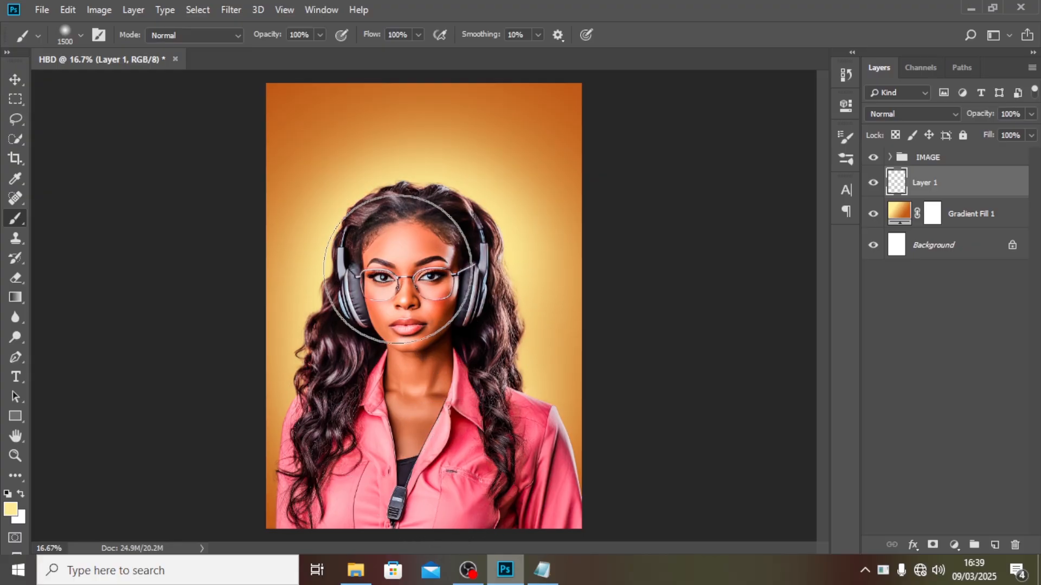
left_click(904, 115)
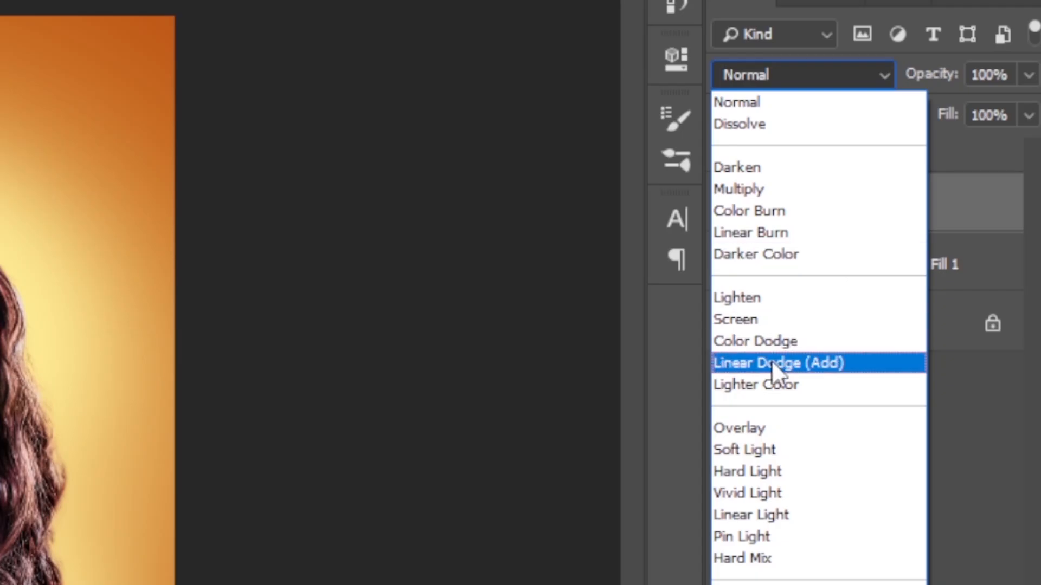
left_click(772, 362)
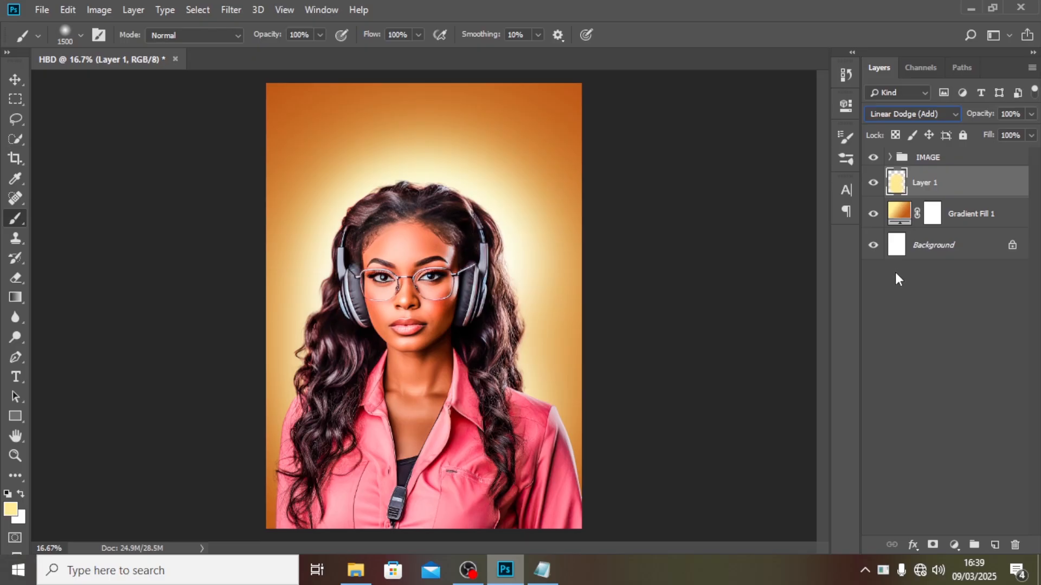
Draw a pale yellow ellipse shape as a circle about 1630 px in diameter, without a stroke
left_click(15, 415)
left_click(60, 446)
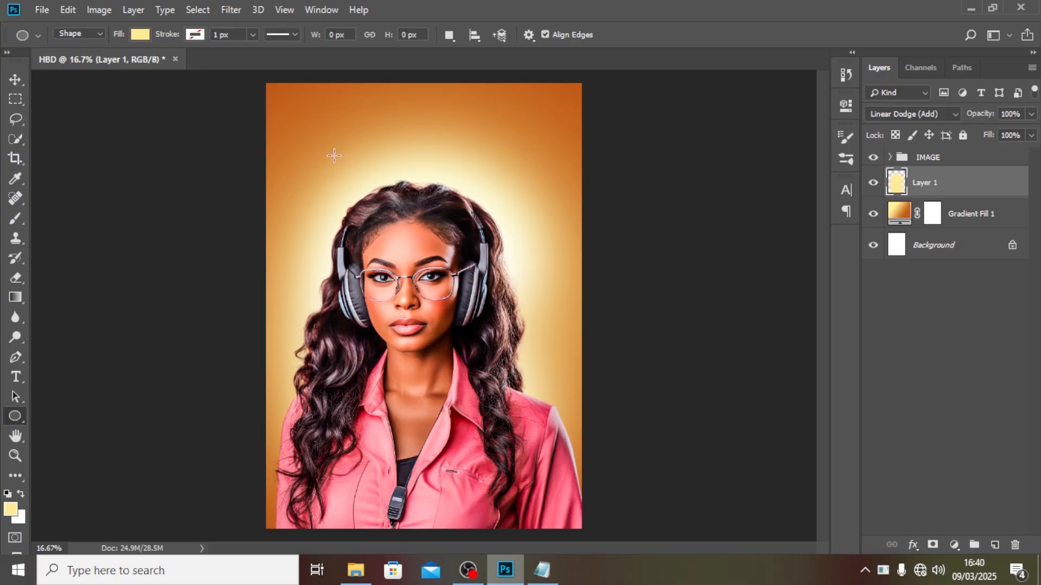
left_click_drag(334, 154, 442, 273)
Move the circle behind the woman's head and centre it horizontally on the page
left_click(15, 79)
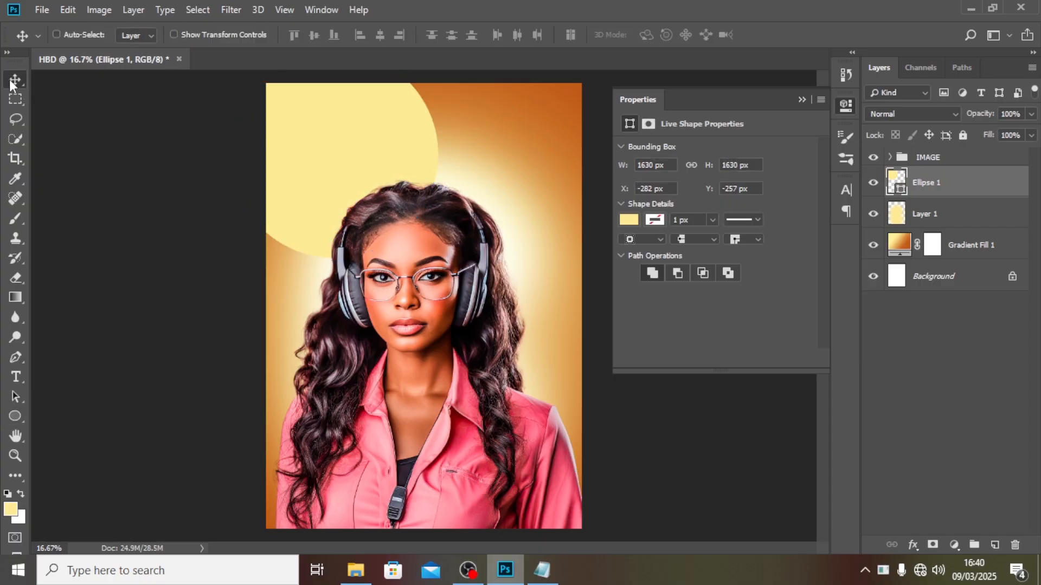
left_click_drag(368, 172, 423, 255)
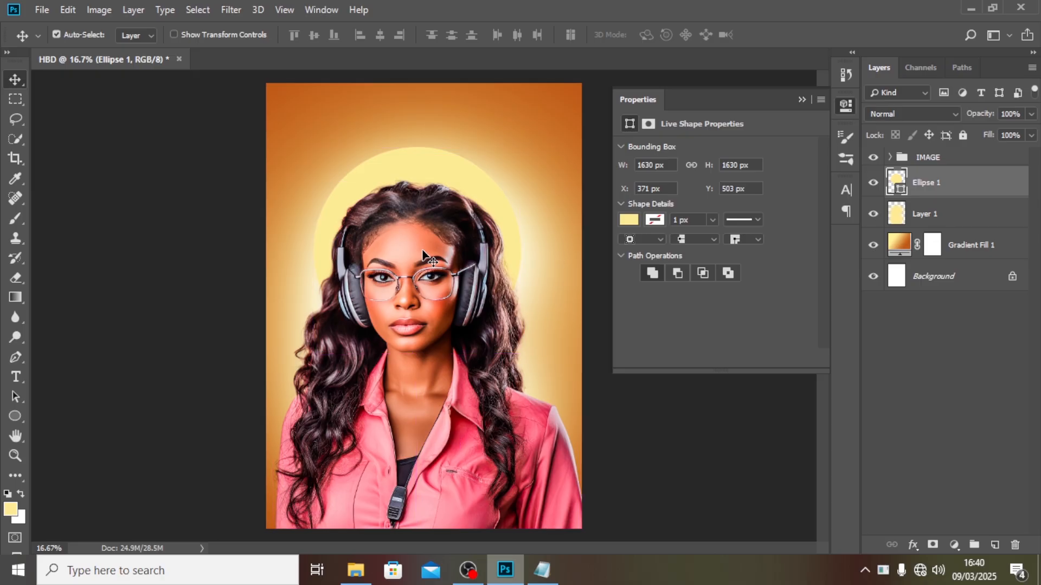
key("ctrl+t")
left_click_drag(428, 194, 433, 194)
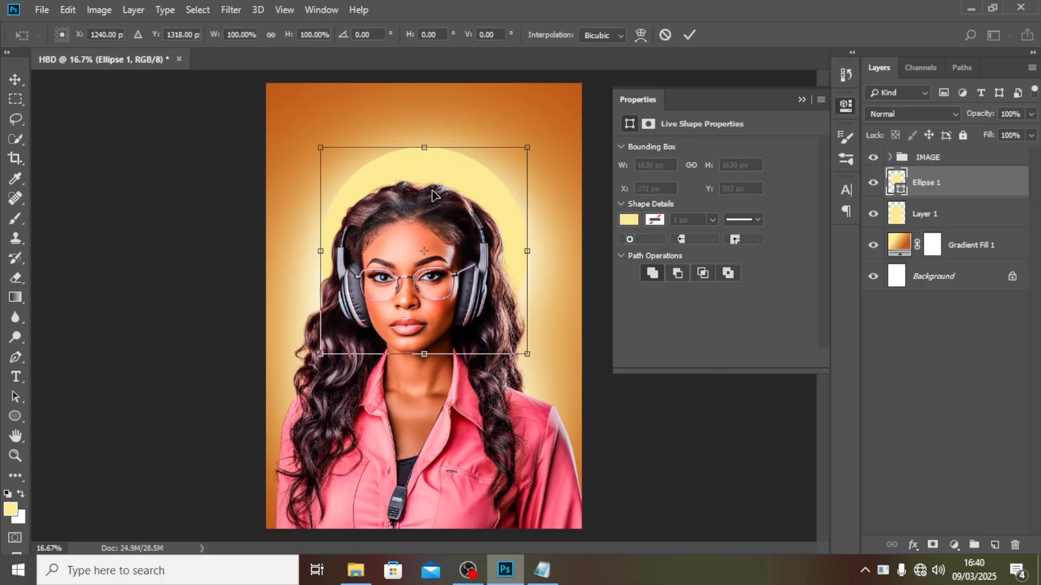
key("Return")
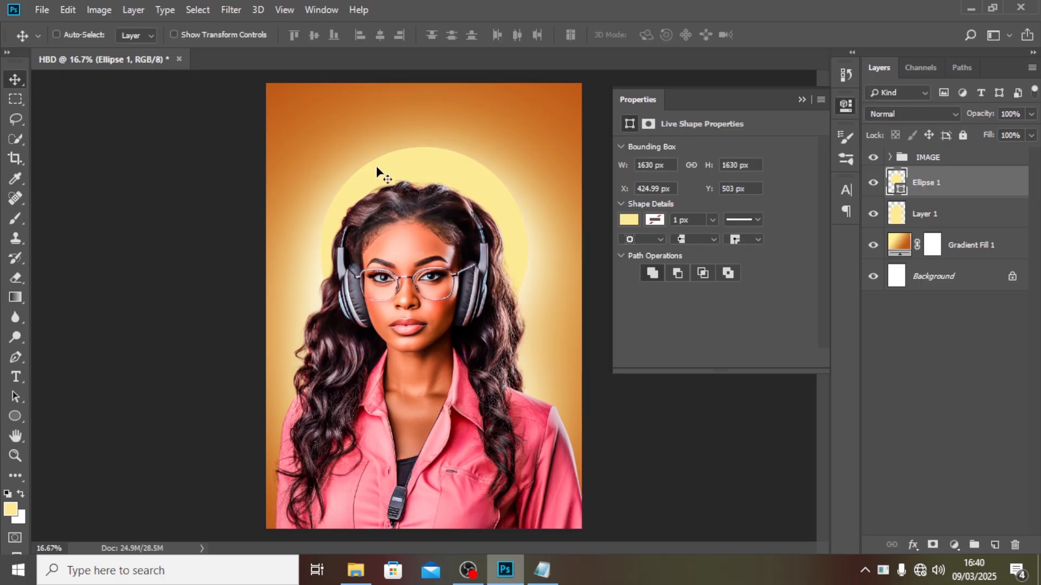
Add a guide layout with 8 columns and 8 rows across the canvas
left_click(288, 10)
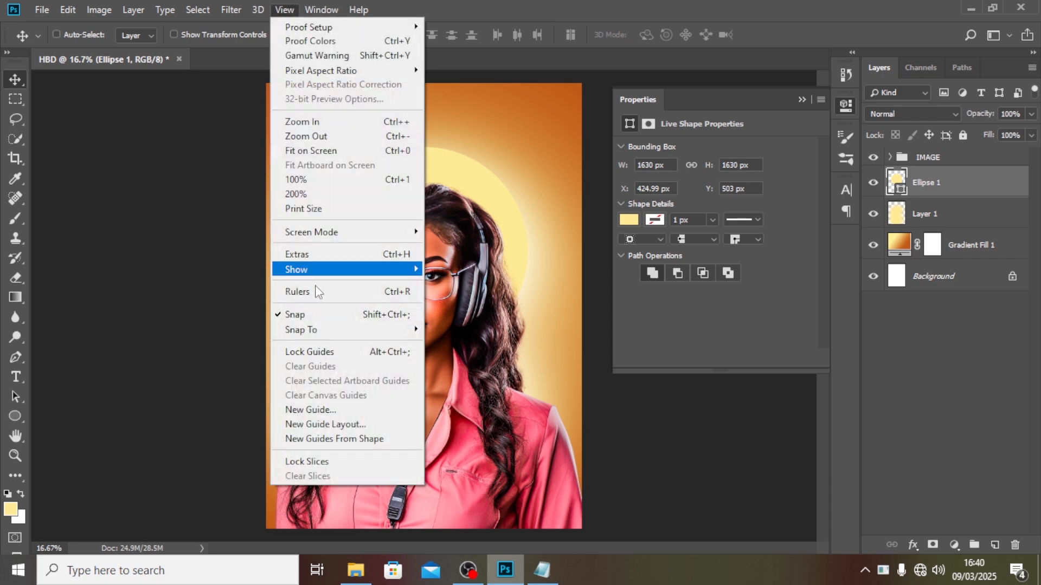
left_click(324, 423)
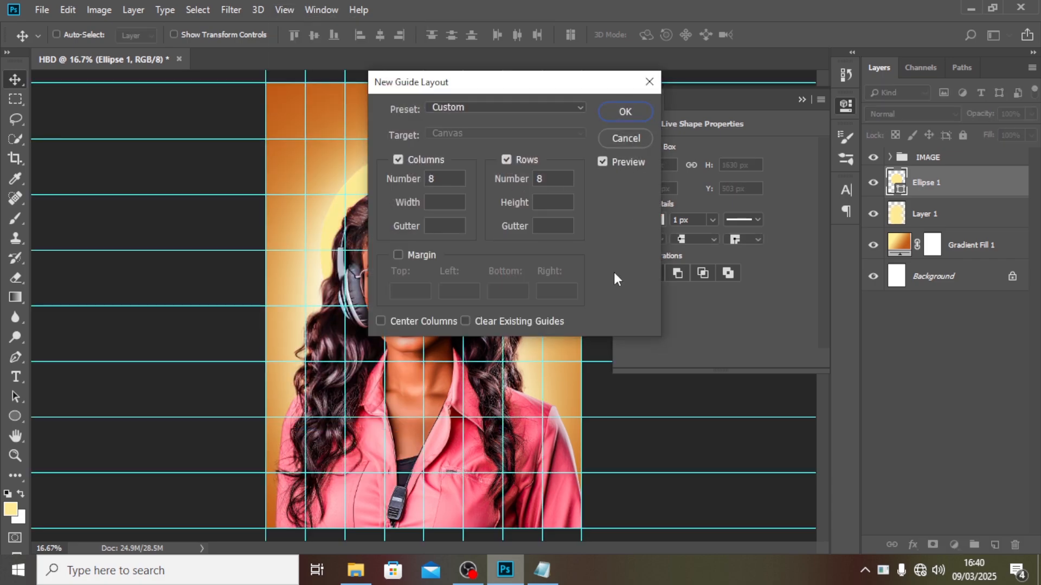
left_click(621, 113)
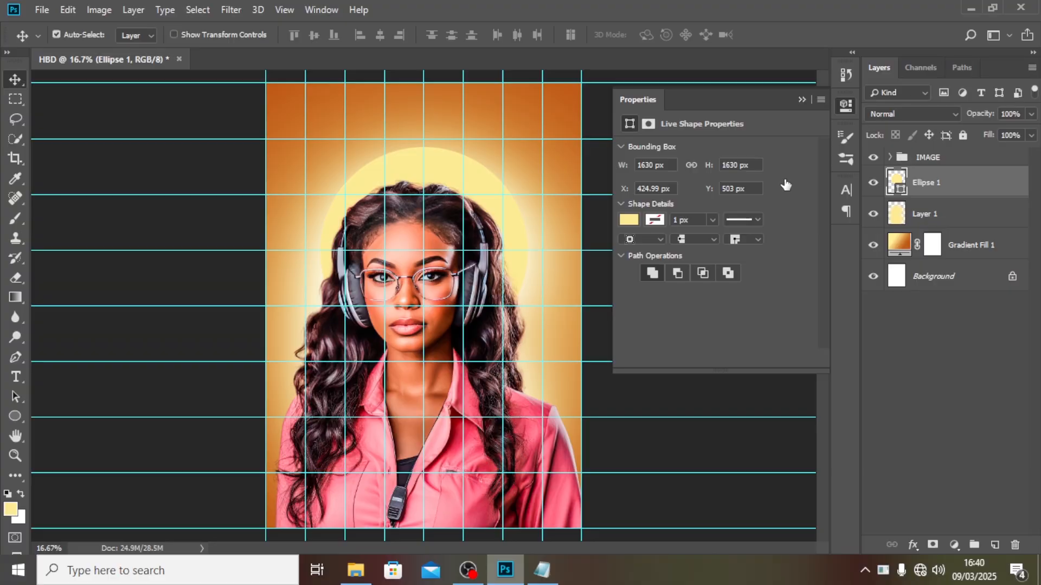
Nudge the circle behind the head slightly up and left to about X 401 px, Y 467 px
key("ctrl+t")
key("Return")
key("Up")
key("Up")
key("Up")
key("Up")
key("Up")
key("Up")
key("Up")
key("Up")
key("Up")
key("Up")
key("Up")
key("Up")
key("Up")
key("Up")
key("Up")
key("Up")
key("Up")
key("Up")
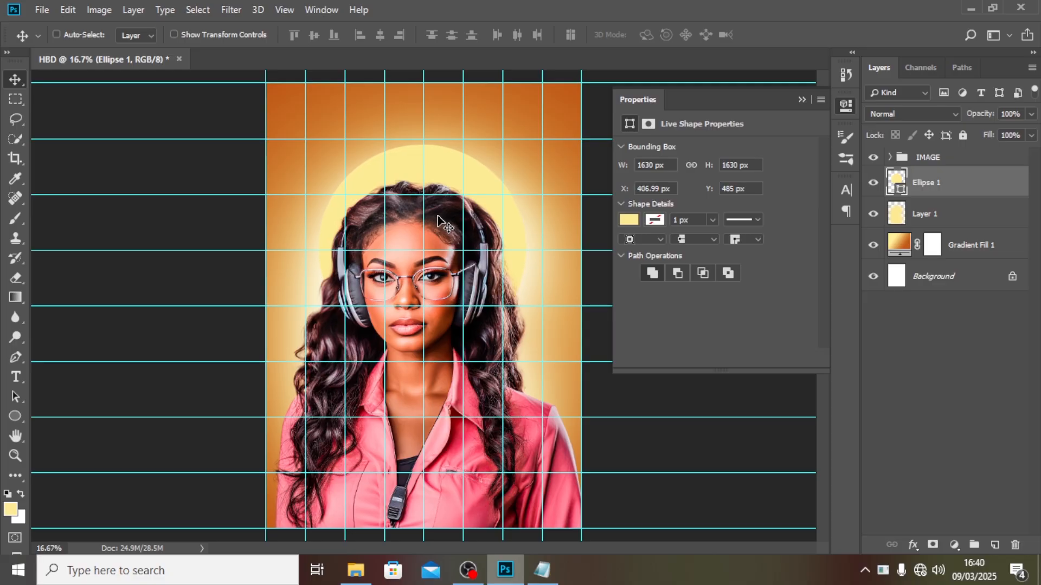
key("Up")
key("Up")
key("Up")
key("Up")
key("Up")
key("Up")
key("Up")
key("Up")
key("Up")
key("Up")
key("Up")
key("Up")
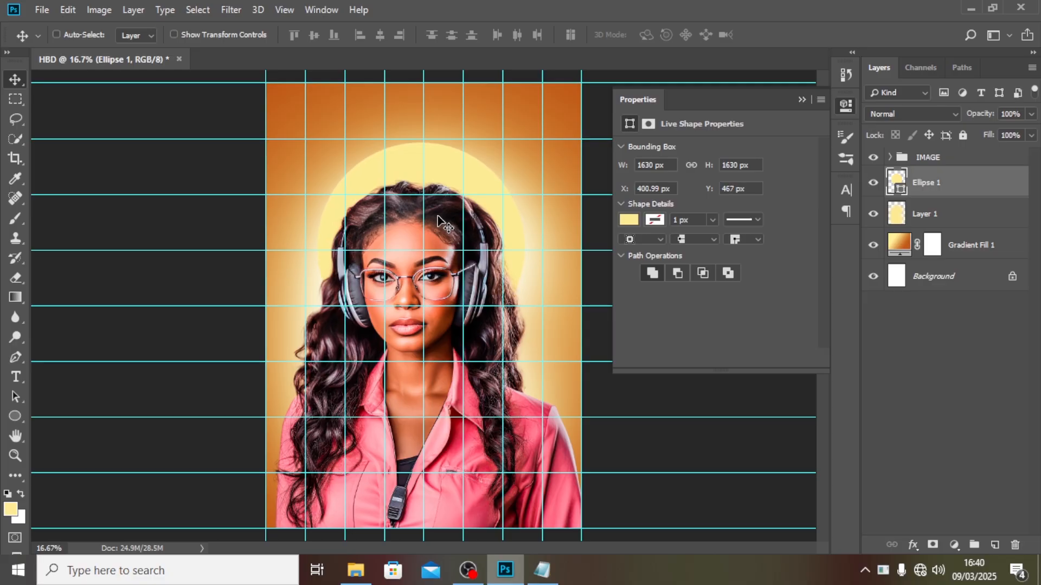
Change the circle's fill color to white, ffffff
double_click(897, 182)
type("ffffff")
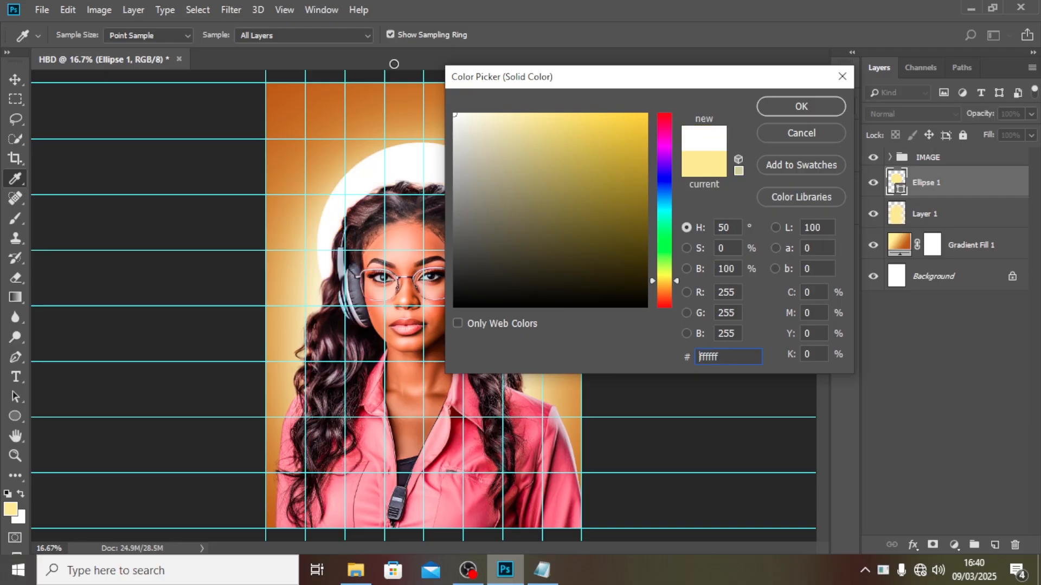
left_click(802, 107)
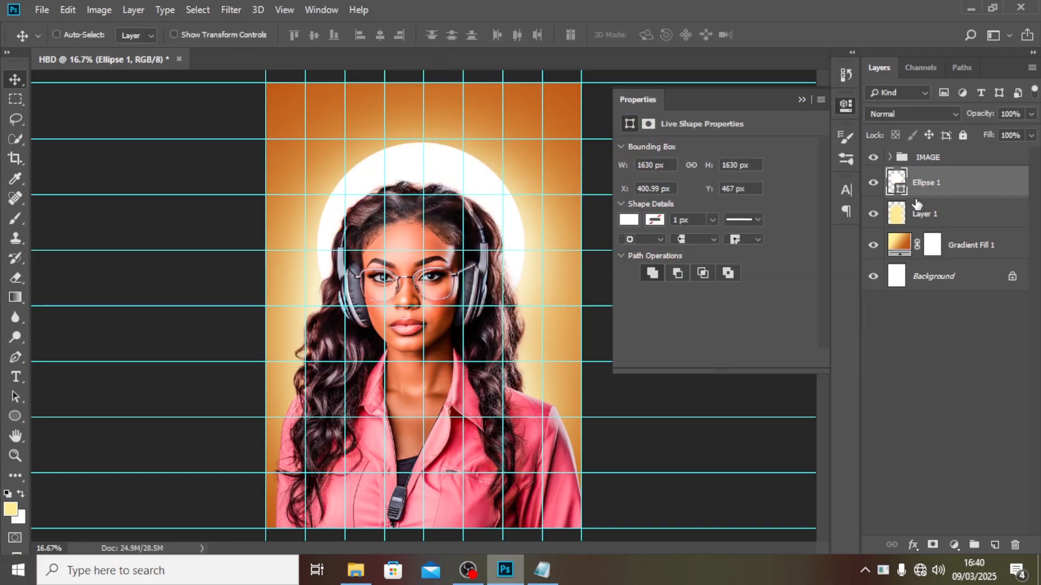
Move the Layer 1 glow up to Y -0.52 in, then hide the guides and select the Ellipse 1 layer
left_click(916, 217)
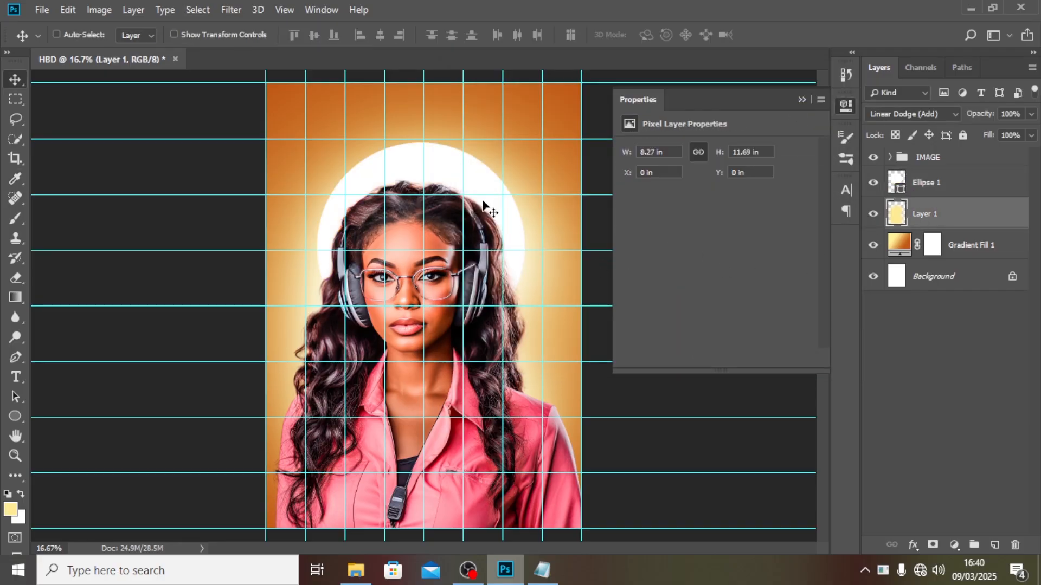
left_click_drag(494, 208, 492, 193)
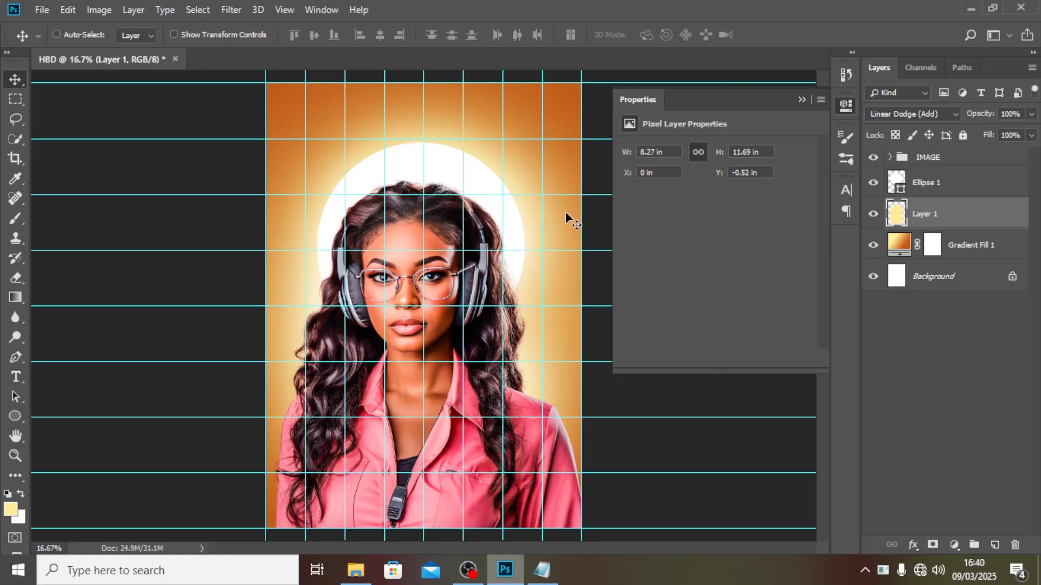
key("ctrl+semicolon")
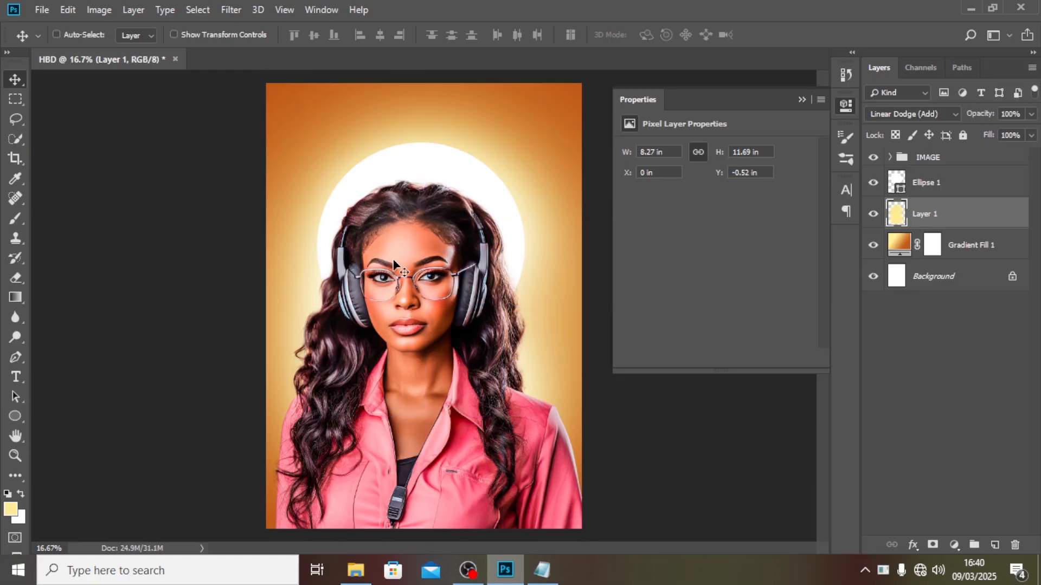
left_click(930, 181)
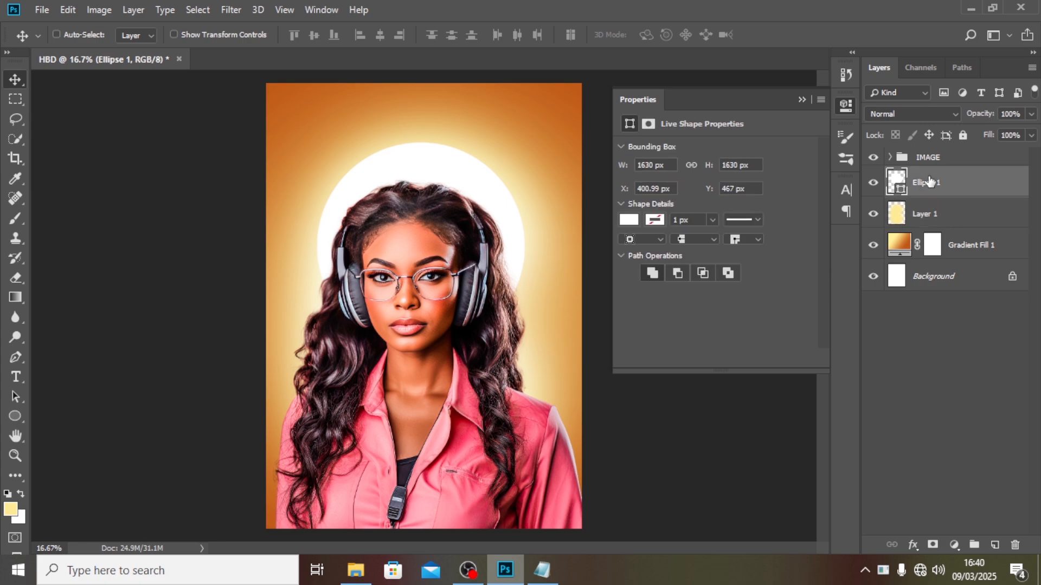
left_click(361, 577)
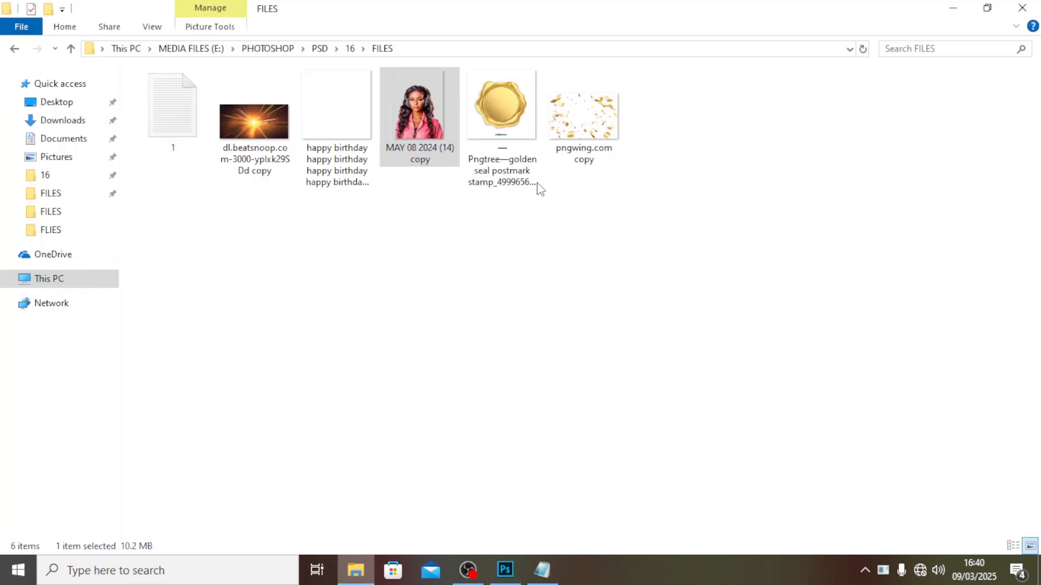
left_click(332, 124)
left_click_drag(339, 119, 444, 374)
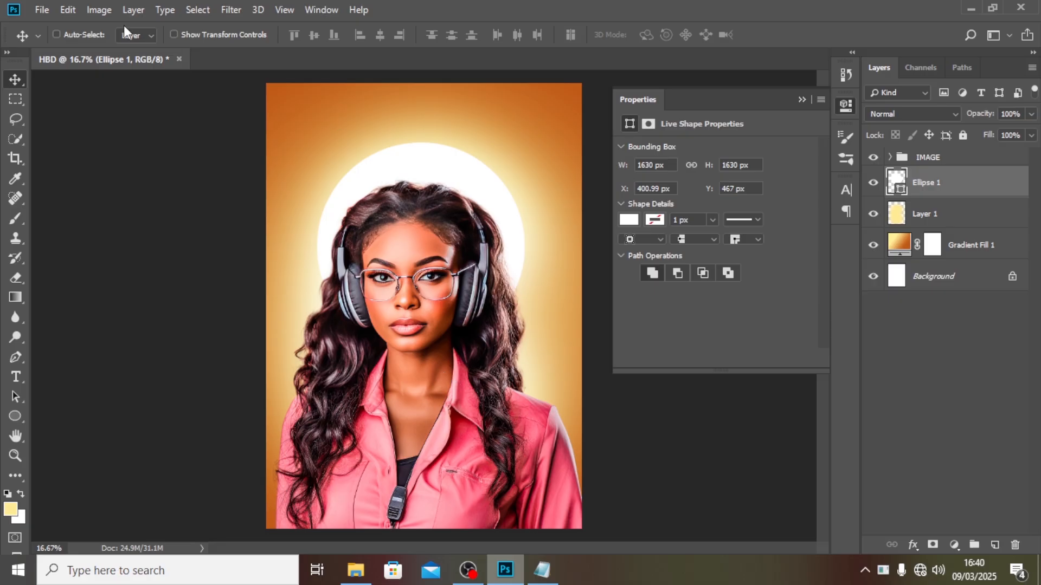
Place the circular happy birthday text image as an embedded object above Ellipse 1 and move it up around the head
left_click(49, 9)
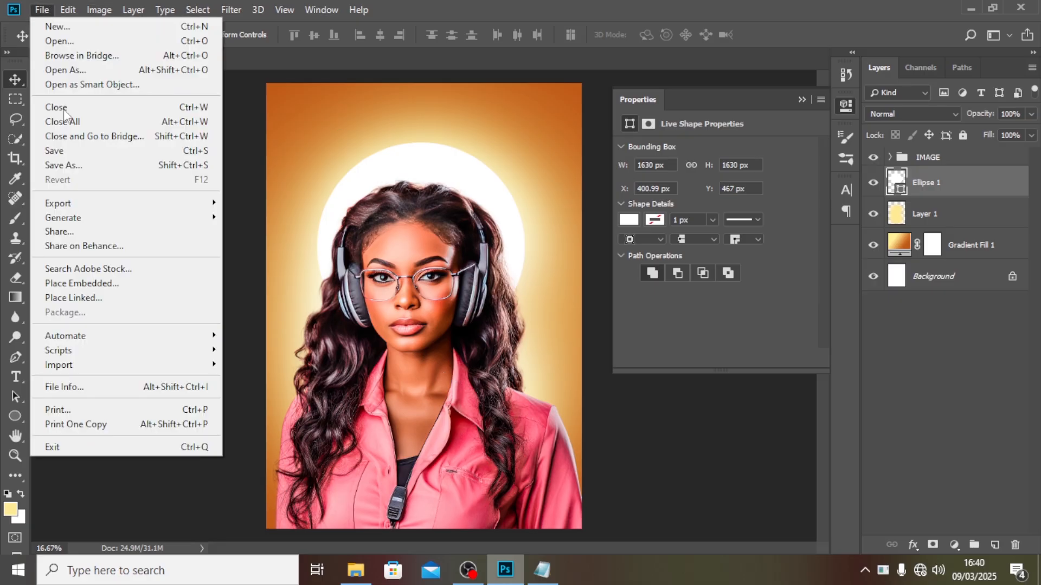
left_click(71, 283)
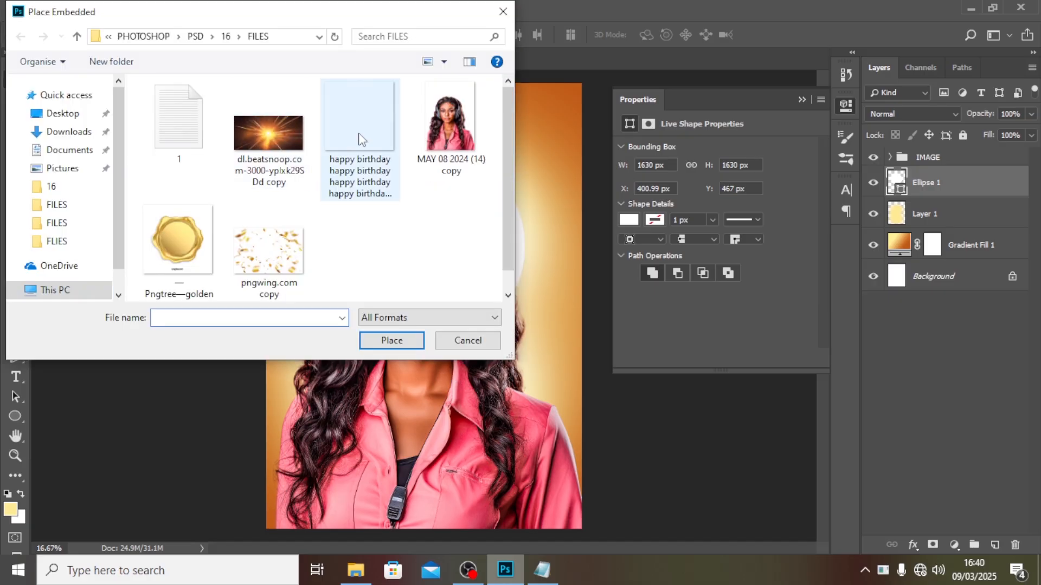
left_click(361, 139)
left_click(391, 340)
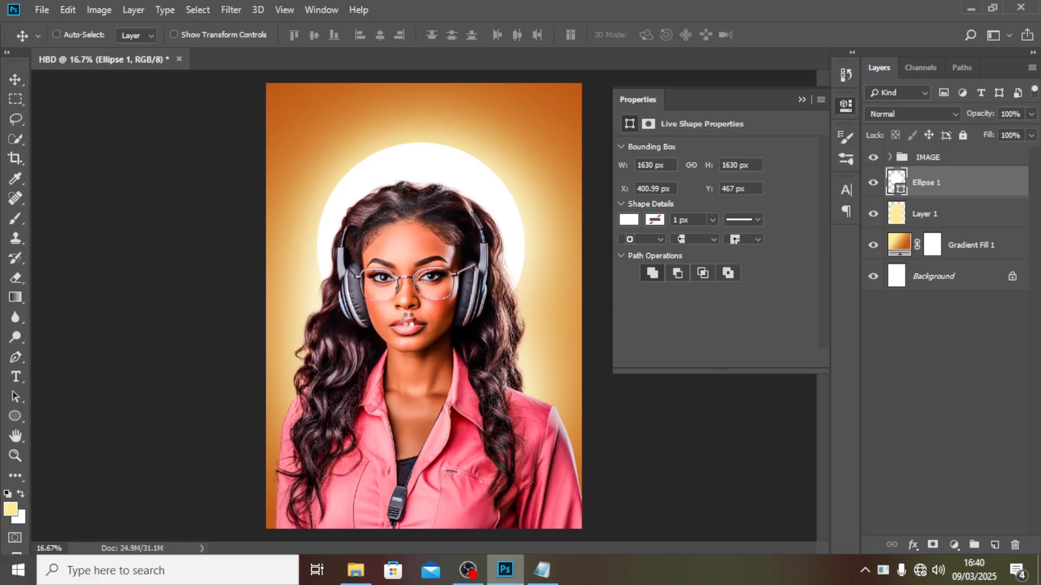
left_click_drag(490, 310, 490, 246)
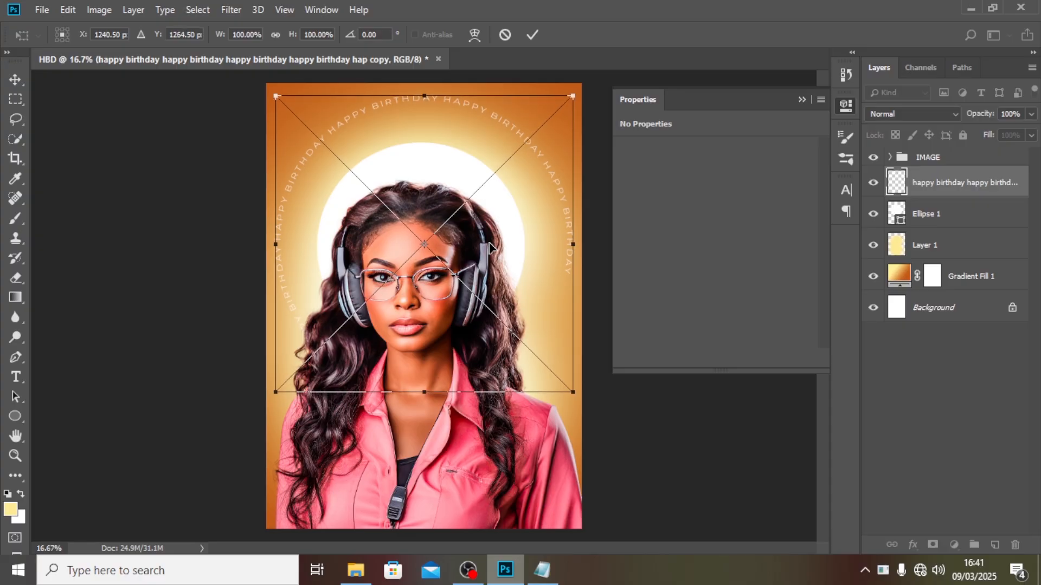
key("Return")
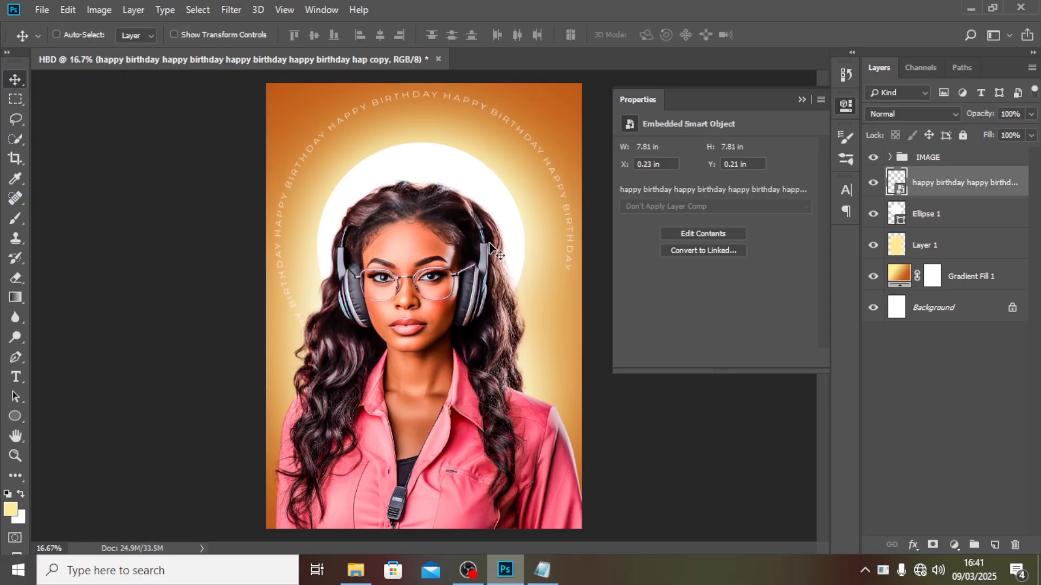
Nudge the circular happy birthday text down to about Y 0.47 in so it rings the white circle
key("shift+Down")
key("shift+Down")
key("shift+Down")
key("shift+Down")
key("shift+Down")
key("shift+Down")
key("shift+Down")
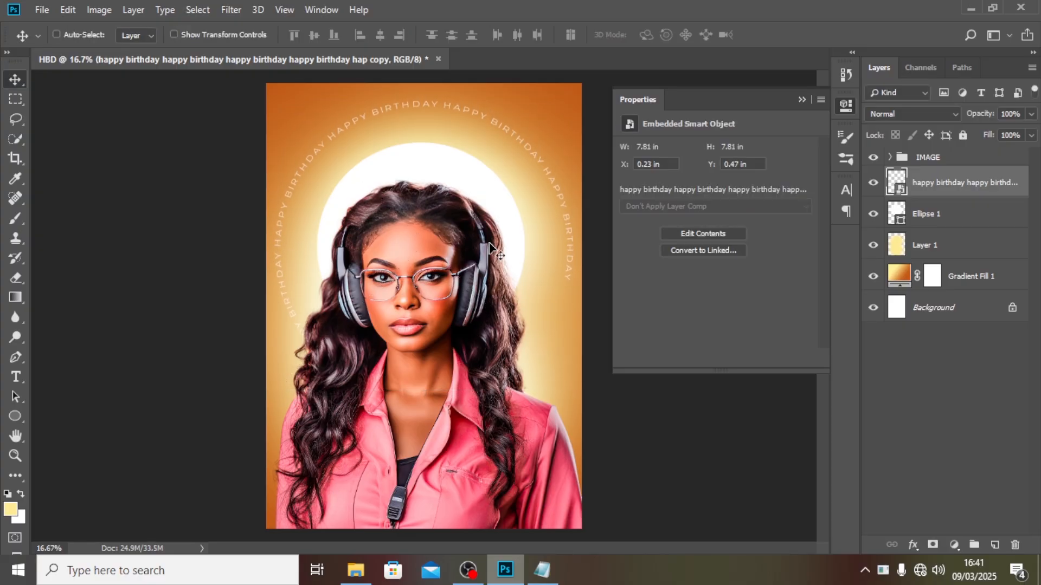
key("shift+Up")
Group the circular text, ellipse, glow and gradient fill layers and name the group BG
left_click(980, 280, "shift")
key("ctrl+g")
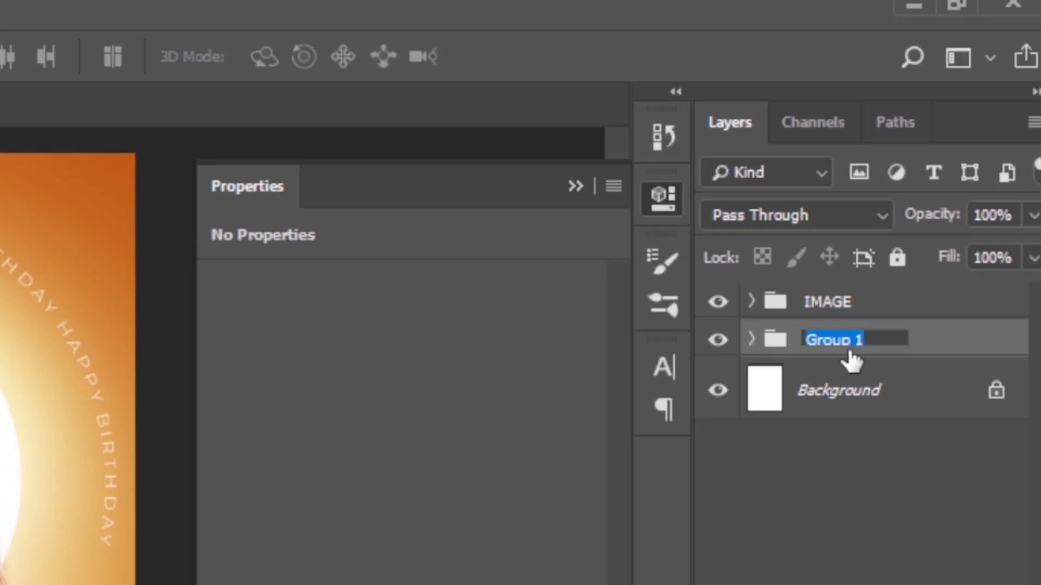
type("BG")
key("Return")
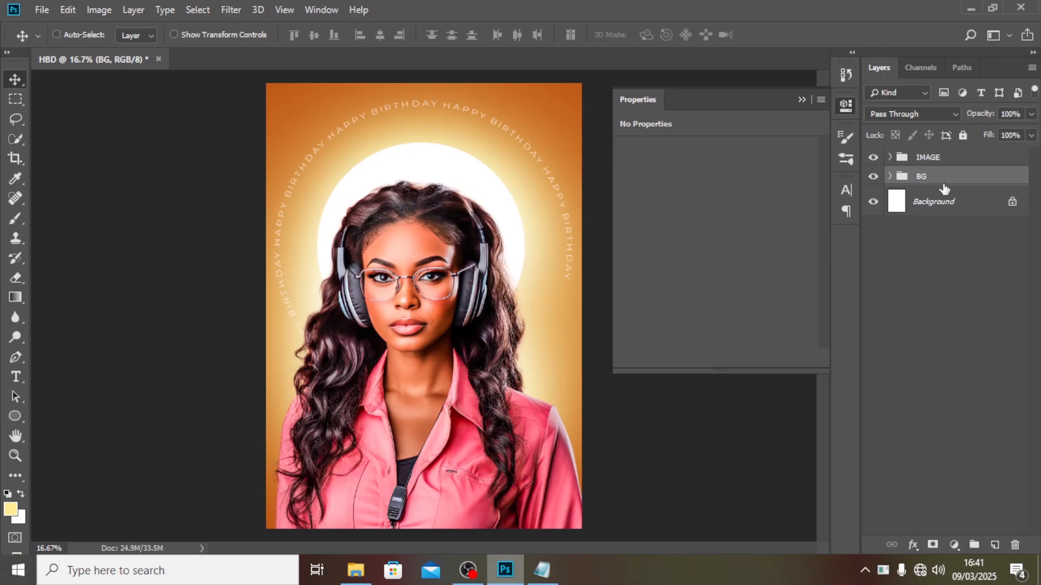
Place the confetti image "pngwing.com copy" as an embedded object above the IMAGE group
left_click(931, 160)
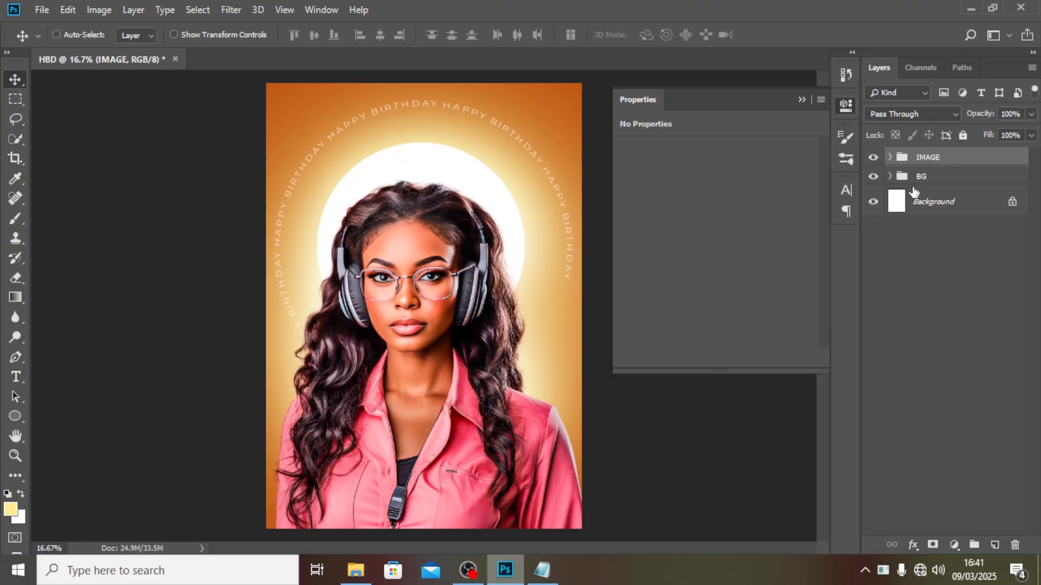
left_click(355, 570)
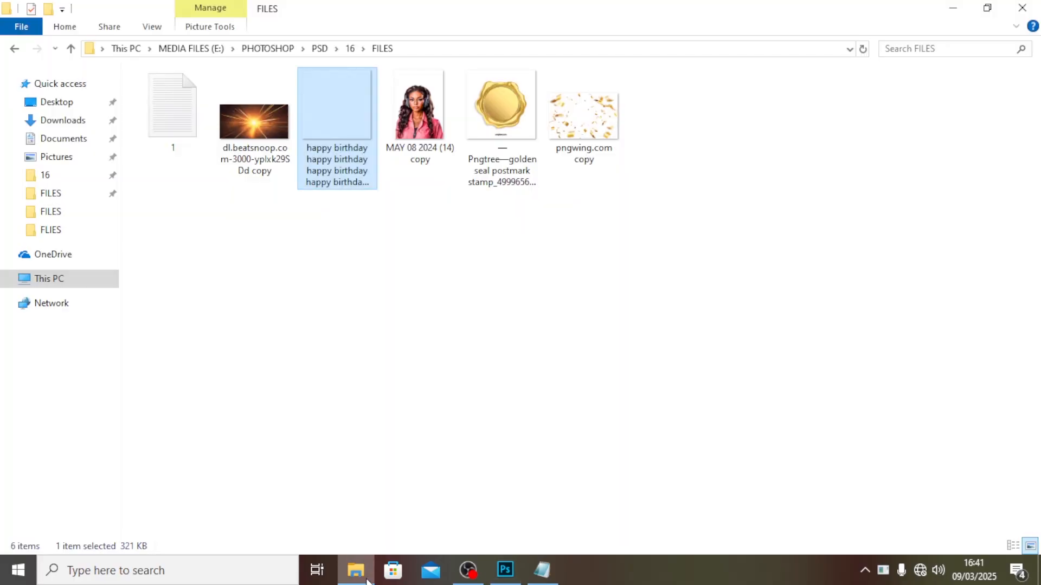
left_click(505, 570)
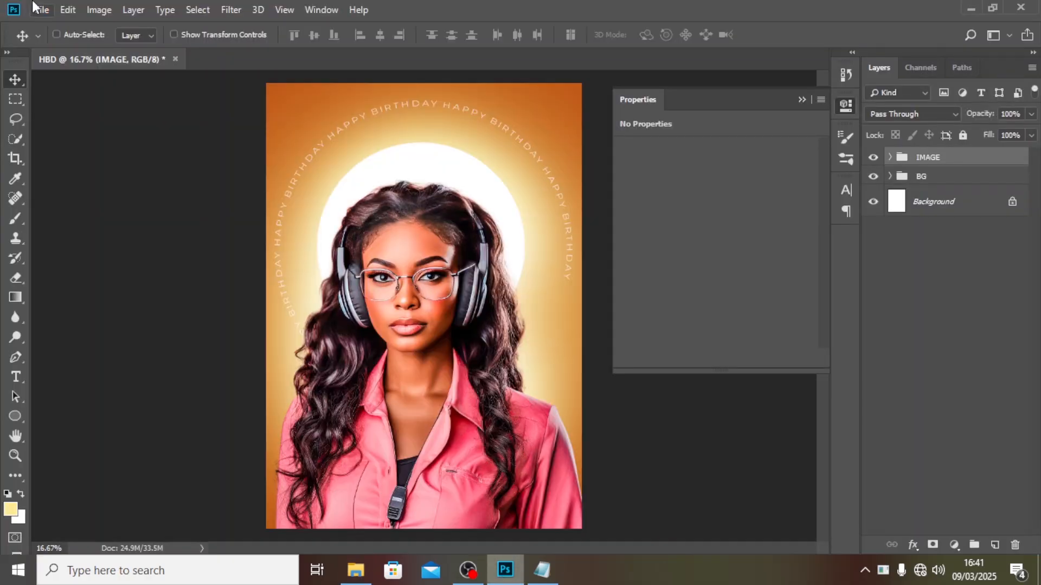
left_click(42, 9)
left_click(76, 283)
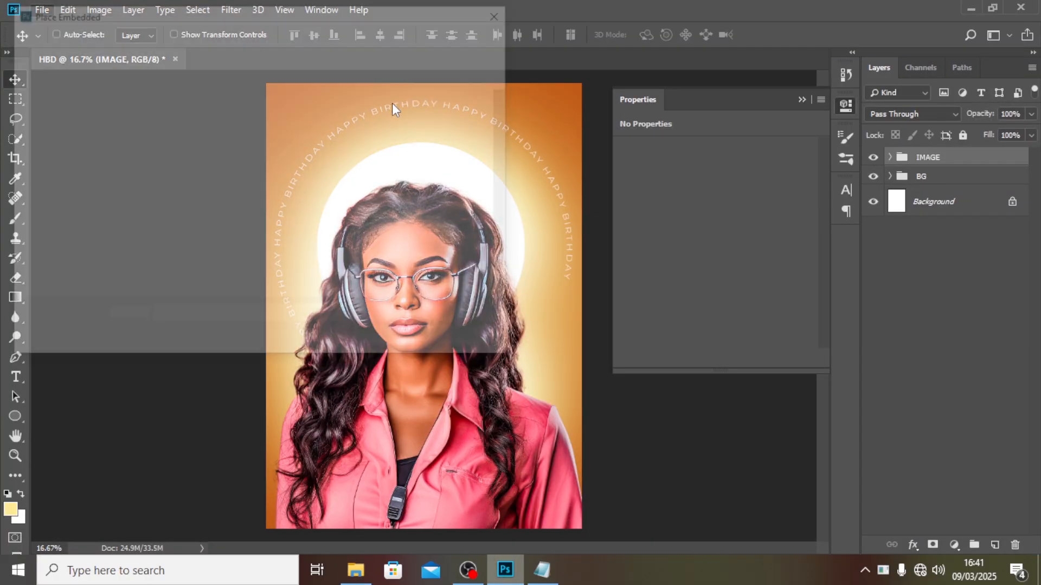
left_click(269, 254)
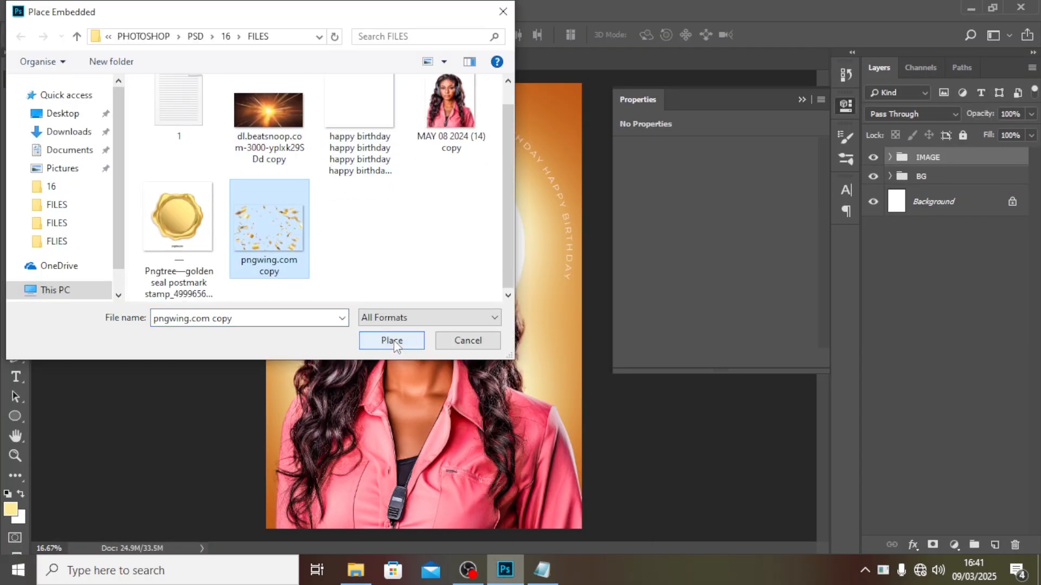
left_click(391, 340)
Rotate the confetti 90° counter clockwise and enlarge it to about 8.87 by 13.35 in, covering the whole flyer
right_click(504, 277)
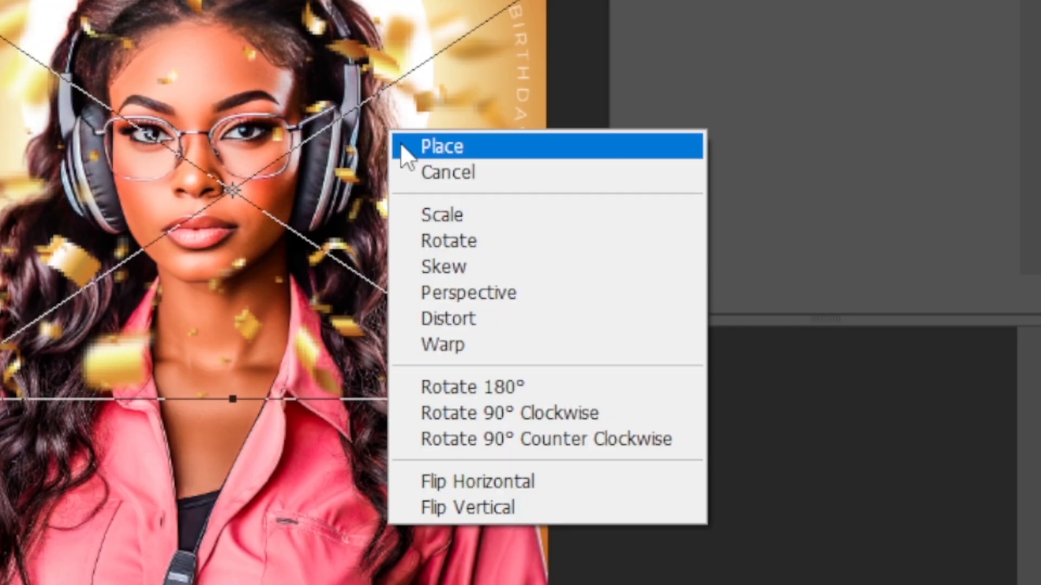
left_click(502, 437)
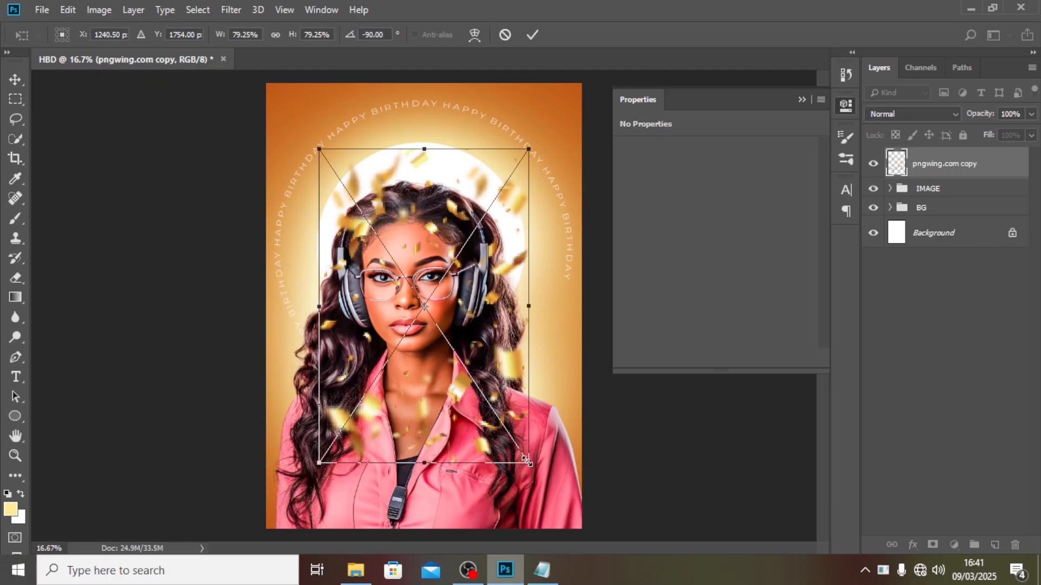
left_click_drag(528, 464, 606, 547)
key("Return")
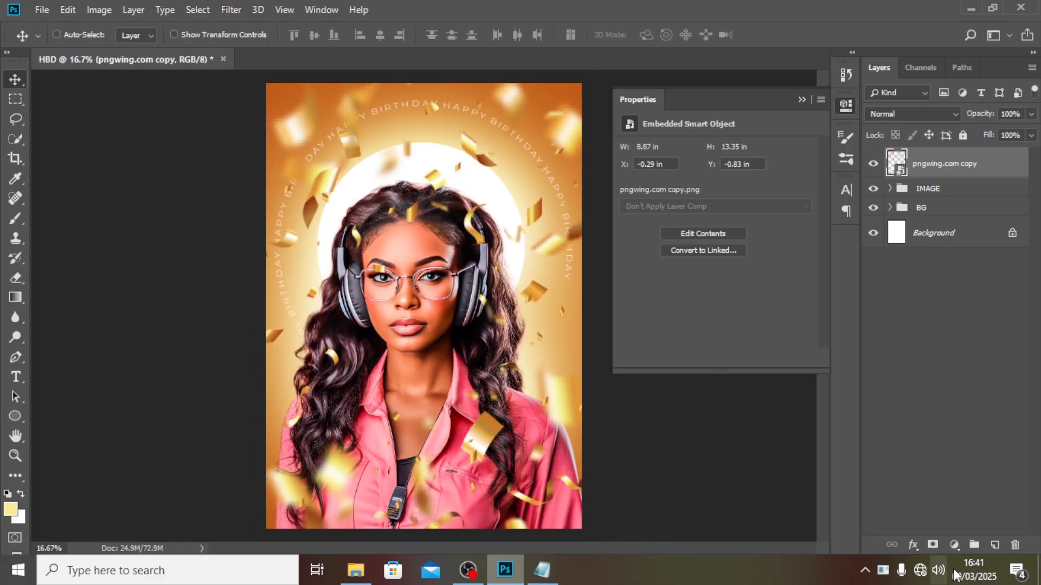
Add a layer mask to the confetti layer and set up a black Soft Round brush
left_click(933, 545)
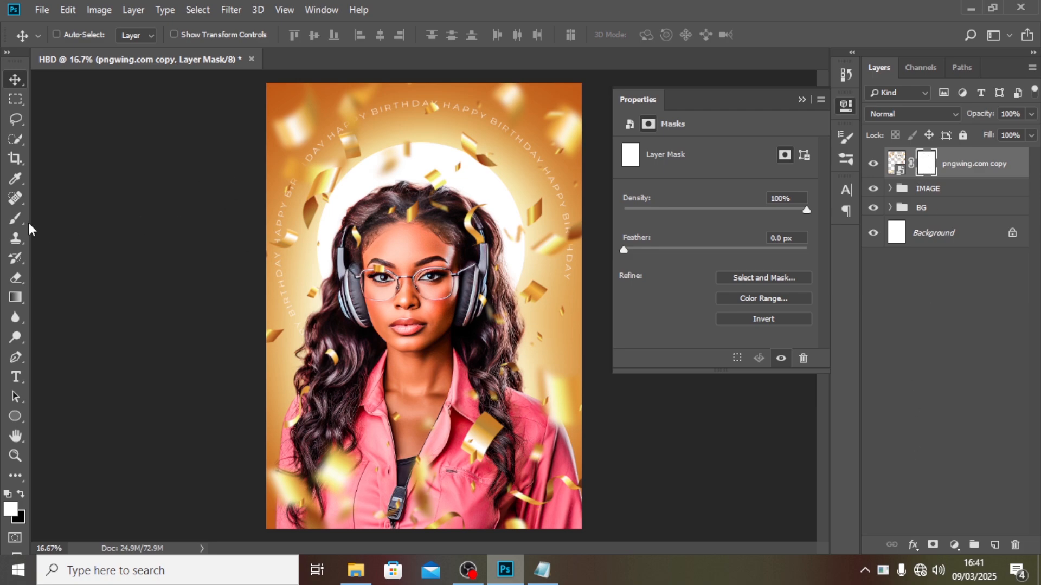
left_click(13, 220)
left_click(20, 495)
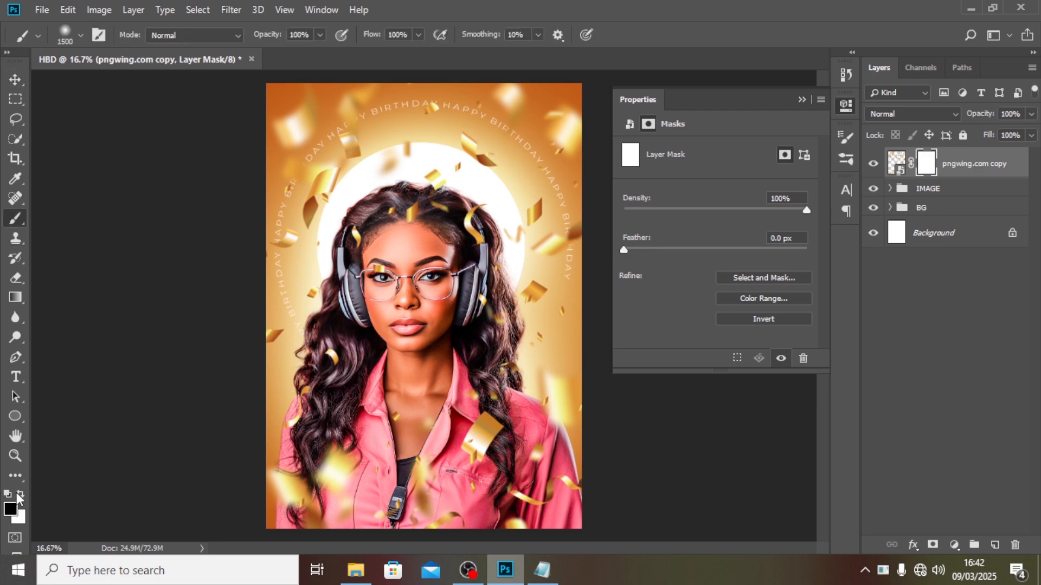
left_click(81, 36)
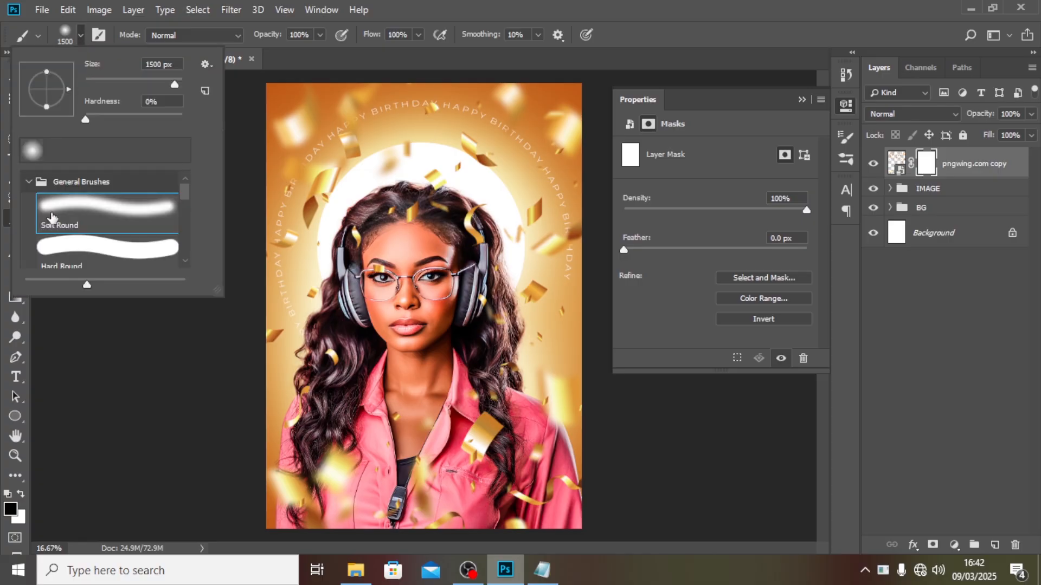
left_click(49, 209)
left_click(715, 7)
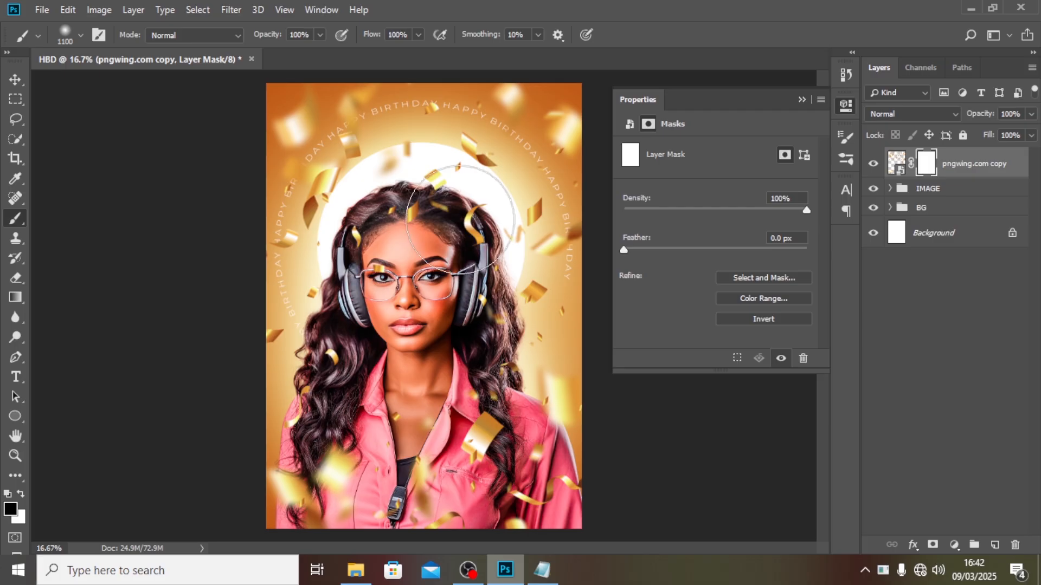
Reduce the brush size to 600 px and paint black on the mask over the confetti in the flyer's upper-left corner
key("bracketleft")
key("bracketleft")
key("bracketleft")
key("bracketleft")
key("bracketleft")
key("bracketleft")
key("bracketleft")
key("bracketleft")
key("bracketleft")
key("bracketleft")
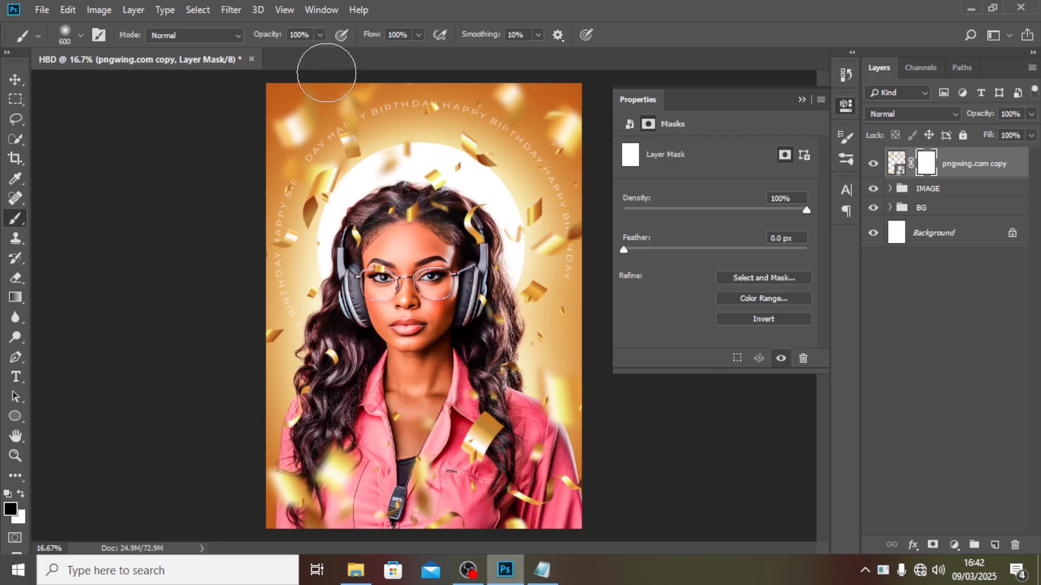
mouse_move(323, 79)
left_mouse_down()
mouse_move(238, 170)
mouse_move(295, 93)
mouse_move(294, 129)
mouse_move(304, 81)
mouse_move(312, 130)
left_mouse_up()
Shrink the brush to 300 and 250 px and mask the confetti above the head, at the right edge and beside the headphones
key("bracketleft")
key("bracketleft")
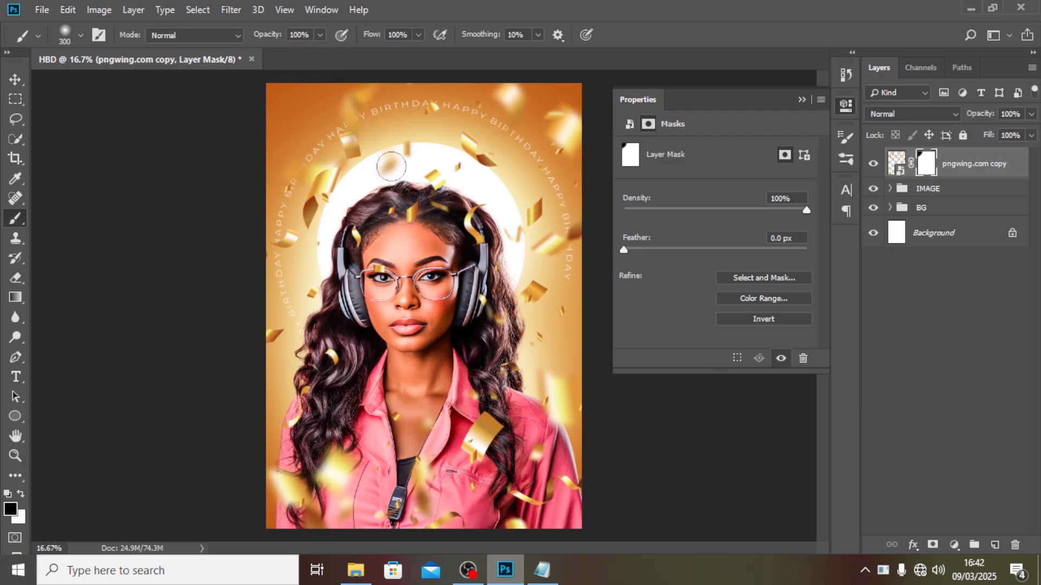
mouse_move(408, 151)
left_mouse_down()
mouse_move(374, 186)
mouse_move(405, 137)
mouse_move(390, 171)
mouse_move(428, 166)
mouse_move(440, 194)
mouse_move(430, 163)
mouse_move(451, 194)
mouse_move(425, 174)
left_mouse_up()
key("bracketleft")
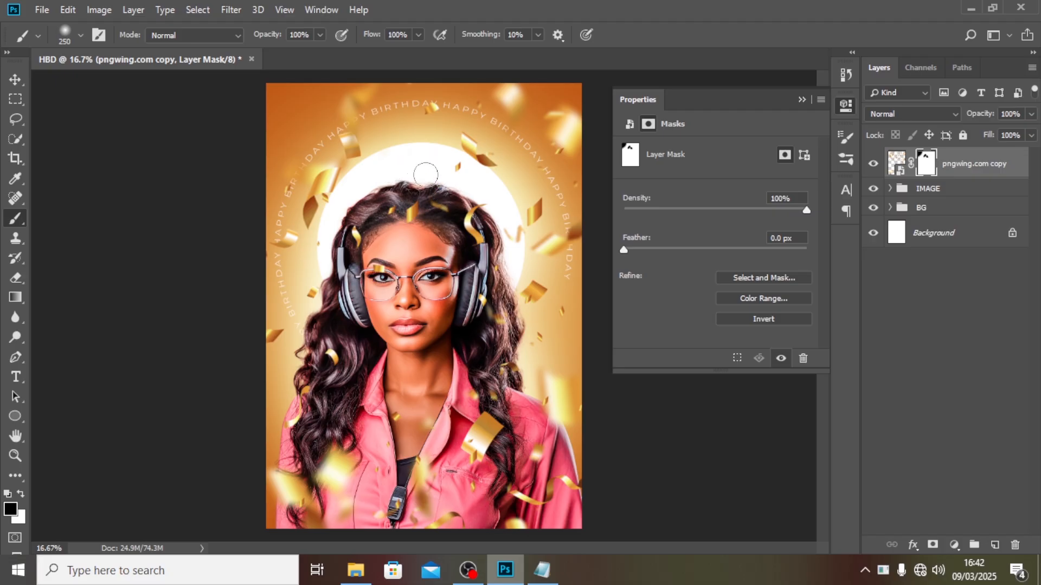
left_click_drag(435, 102, 435, 107)
mouse_move(578, 268)
left_mouse_down()
mouse_move(590, 258)
mouse_move(579, 235)
left_mouse_up()
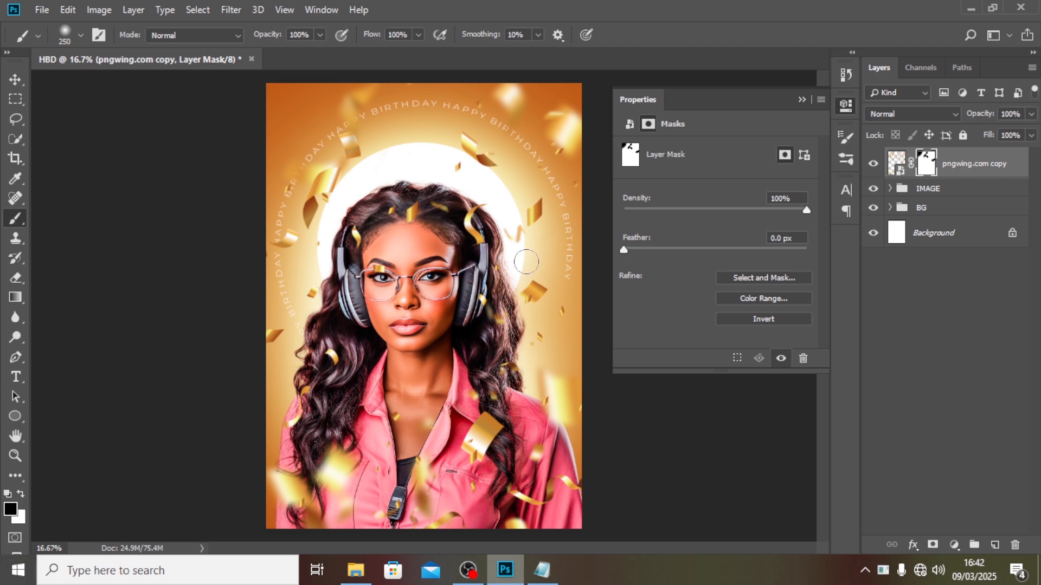
mouse_move(509, 254)
left_mouse_down()
mouse_move(457, 180)
mouse_move(499, 270)
mouse_move(480, 390)
mouse_move(479, 288)
left_mouse_up()
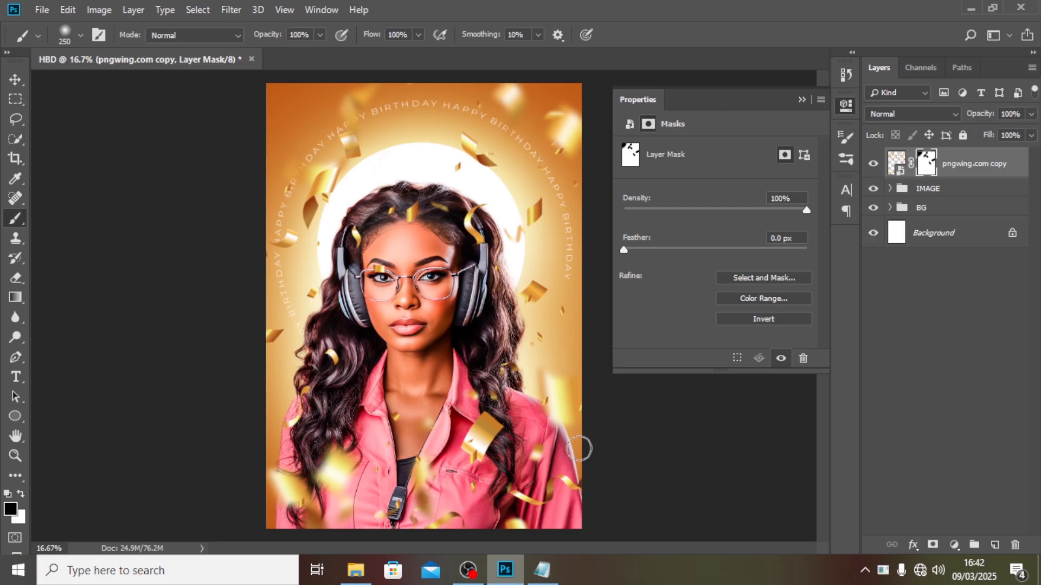
Paint black on the mask over the confetti at the flyer's lower-right, lower-left and left edges
mouse_move(590, 479)
left_mouse_down()
mouse_move(514, 496)
mouse_move(556, 492)
mouse_move(549, 485)
left_mouse_up()
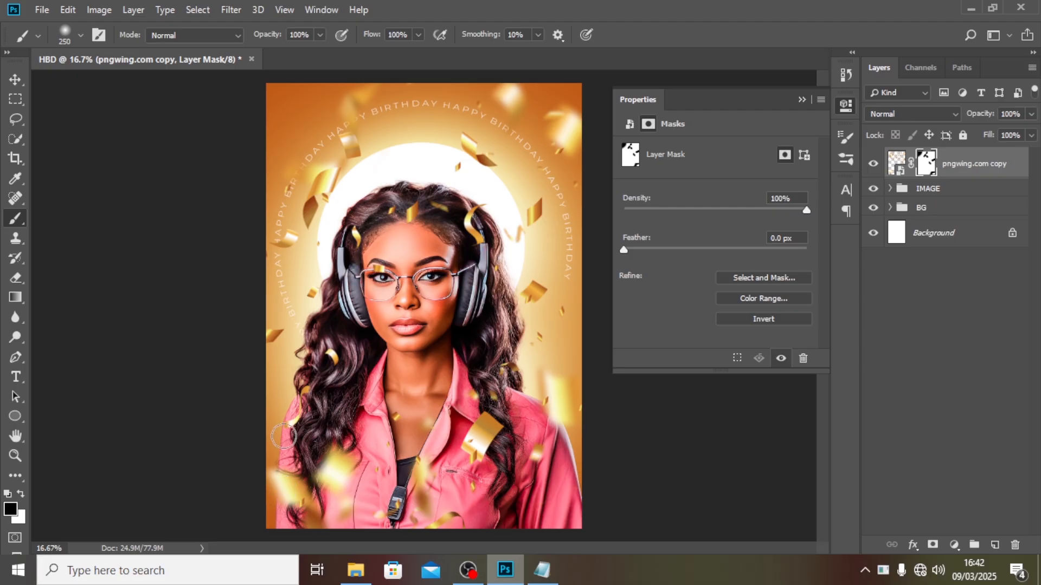
left_click_drag(284, 438, 282, 431)
mouse_move(313, 459)
left_mouse_down()
mouse_move(351, 532)
mouse_move(337, 458)
left_mouse_up()
key("ctrl+z")
left_click_drag(269, 459, 268, 481)
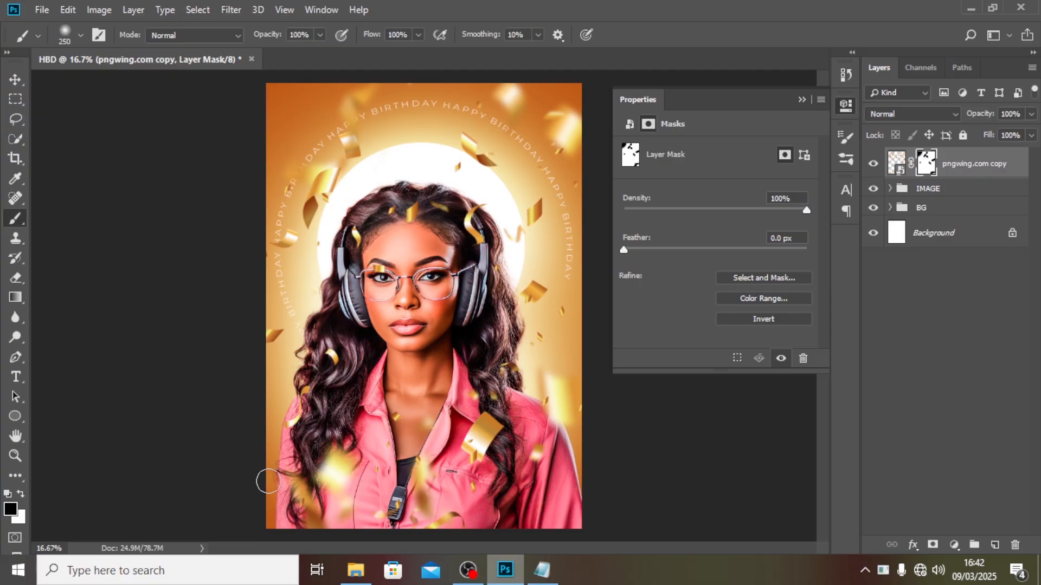
left_click_drag(280, 325, 248, 354)
Invert the confetti mask and paint white on it to reveal the confetti in the flyer's upper-right corner
left_click(758, 320)
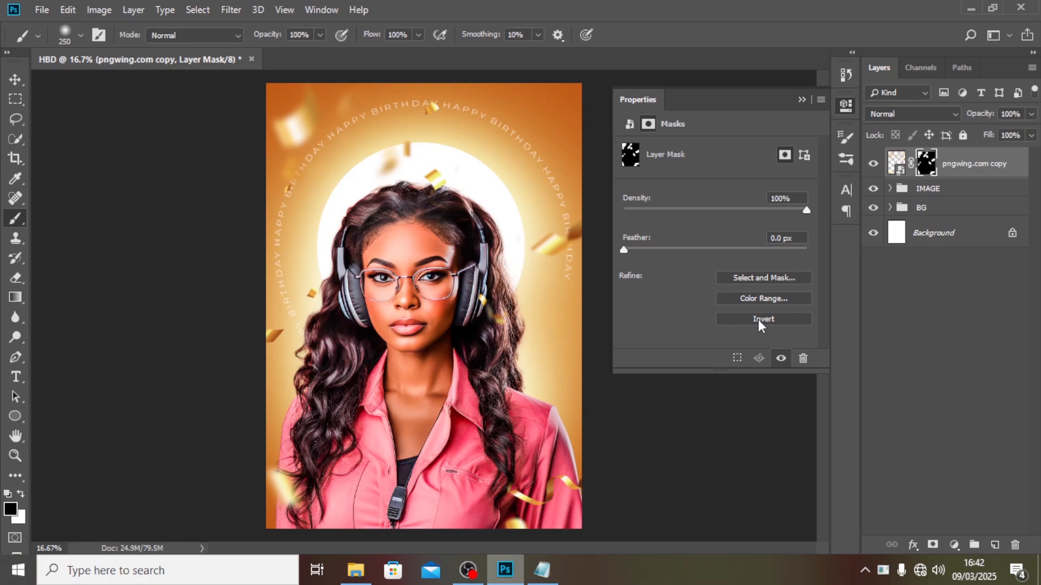
left_click(802, 101)
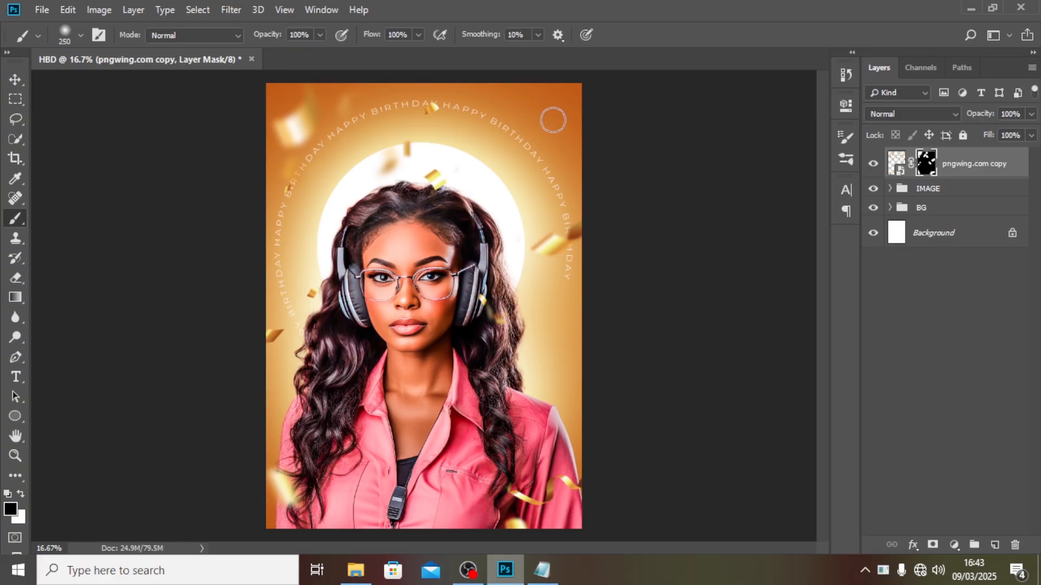
key("x")
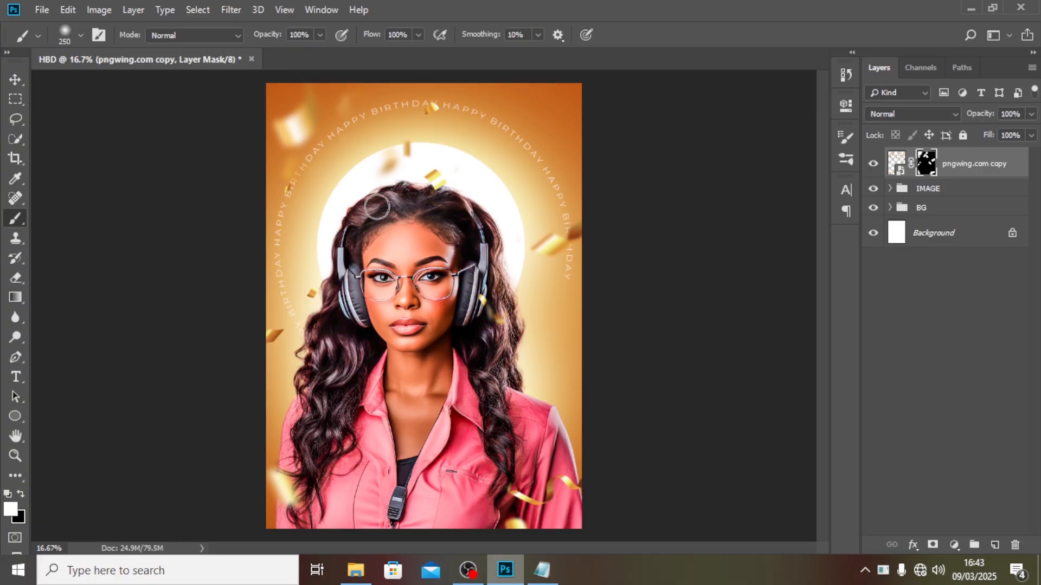
key("x")
key("x")
key("x")
key("x")
key("x")
key("x")
key("x")
key("x")
key("x")
key("x")
key("x")
key("x")
mouse_move(545, 128)
left_mouse_down()
mouse_move(585, 111)
mouse_move(554, 112)
mouse_move(555, 145)
mouse_move(553, 117)
mouse_move(568, 151)
mouse_move(553, 104)
mouse_move(587, 139)
left_mouse_up()
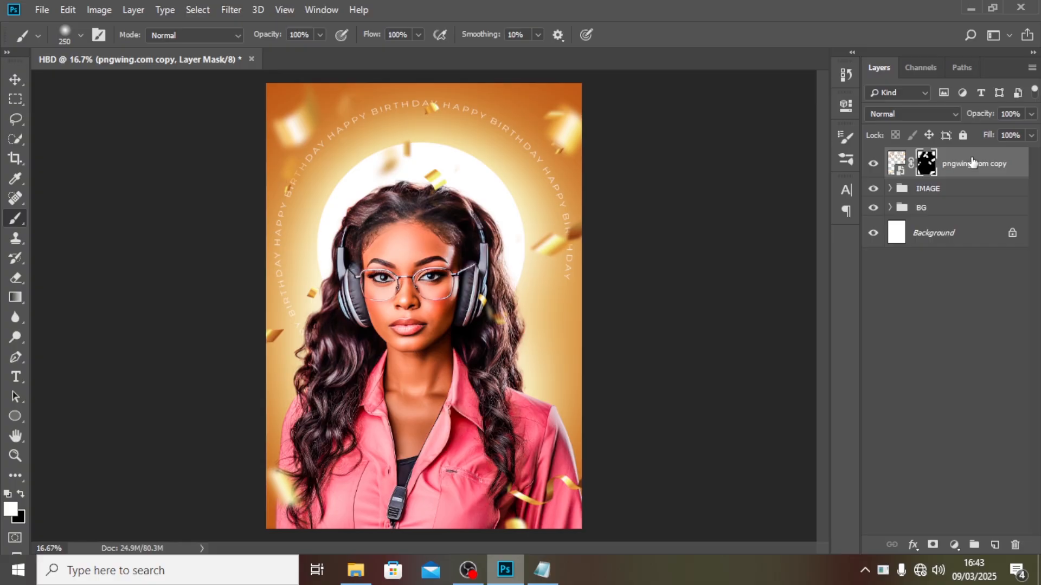
Put the masked confetti layer in its own group, name the group confetti and collapse it
key("ctrl+g")
double_click(930, 158)
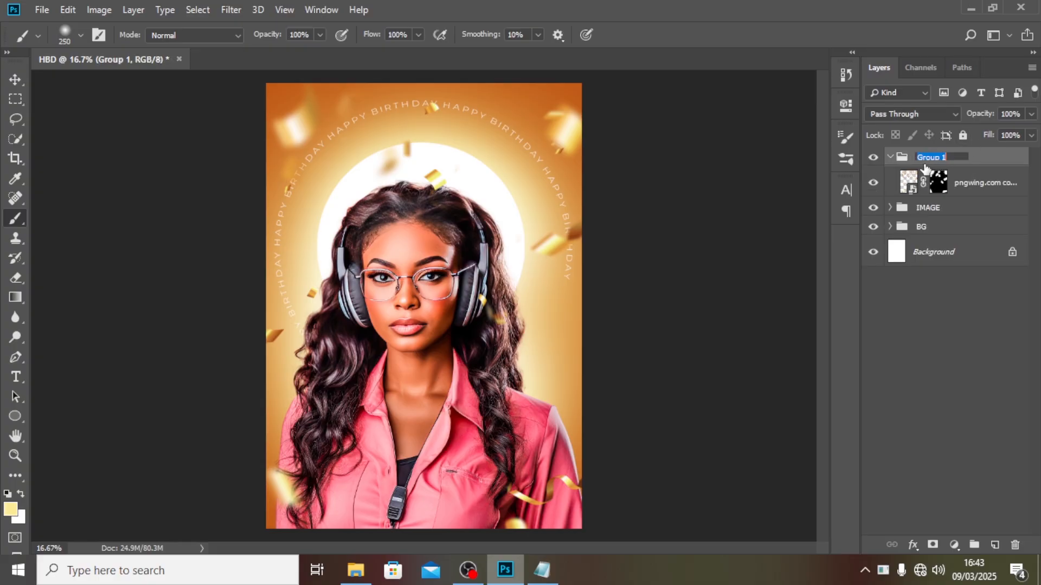
type("confetti")
key("Return")
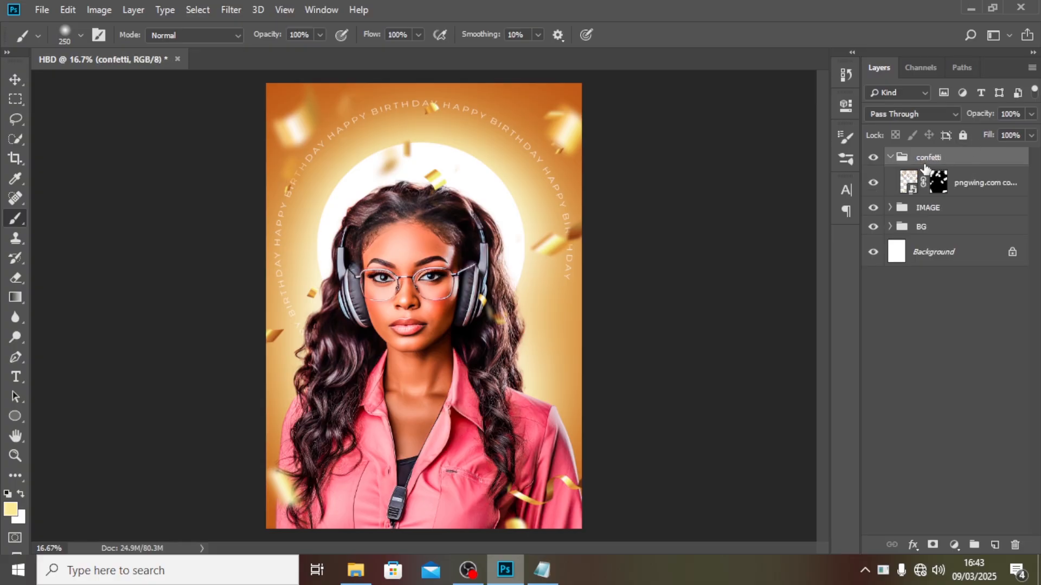
left_click(890, 158)
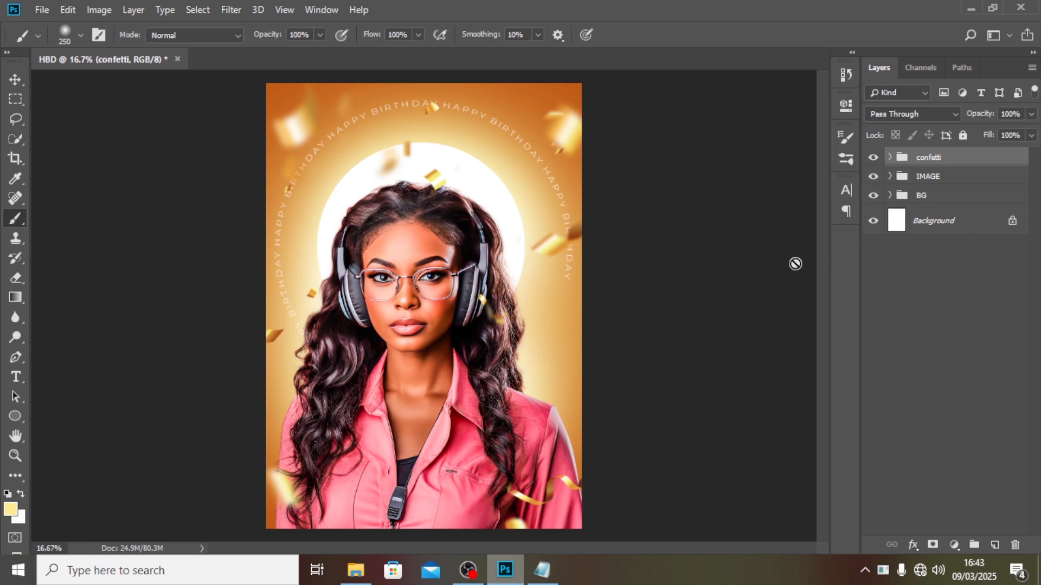
Add a text layer beside the portrait's neck with the three lines "plus one today" copied from the Notepad file
key("t")
left_click(486, 364)
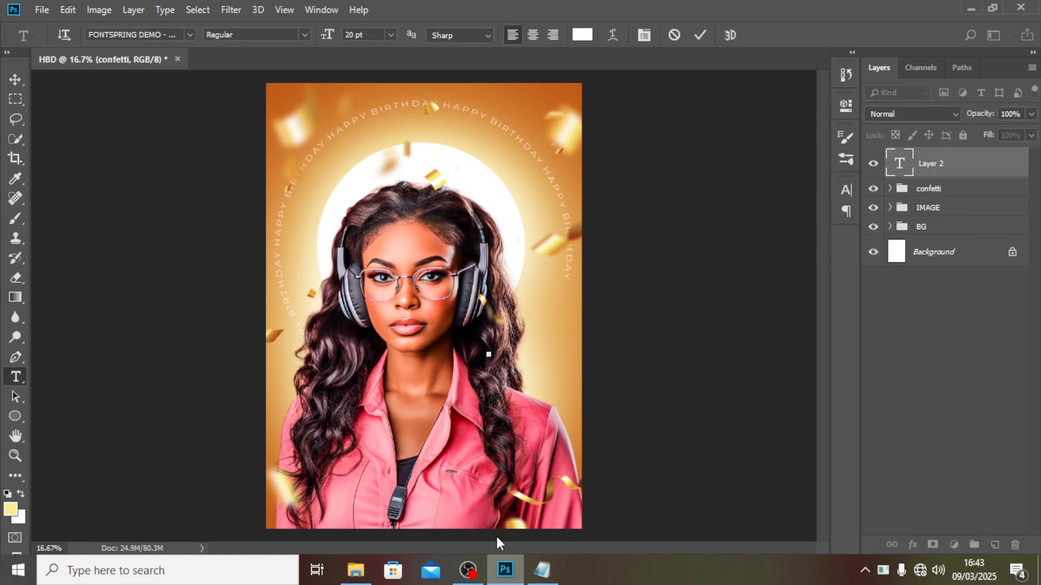
left_click(541, 570)
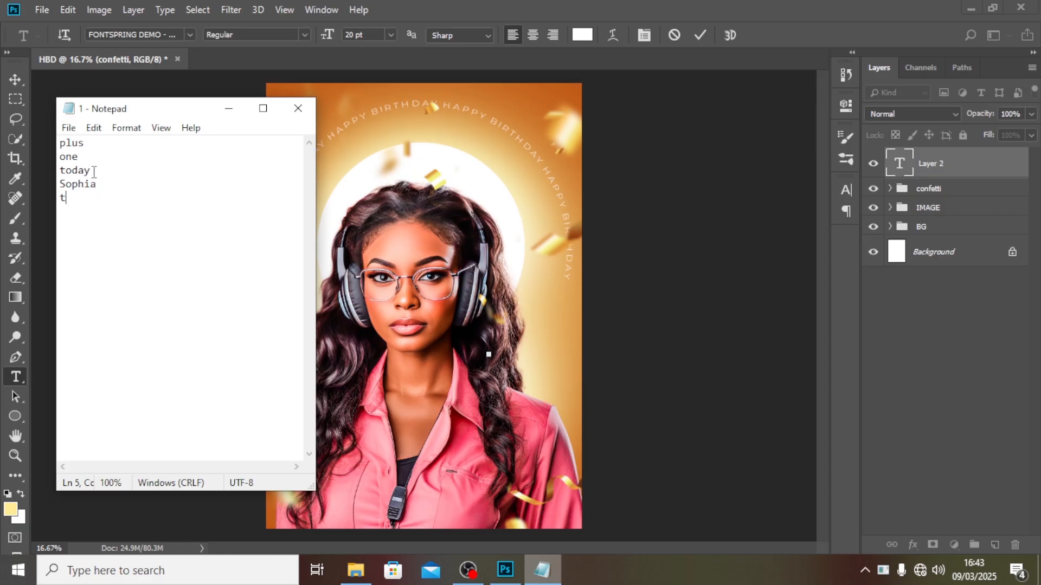
left_click_drag(94, 172, 42, 137)
key("ctrl+c")
left_click(471, 8)
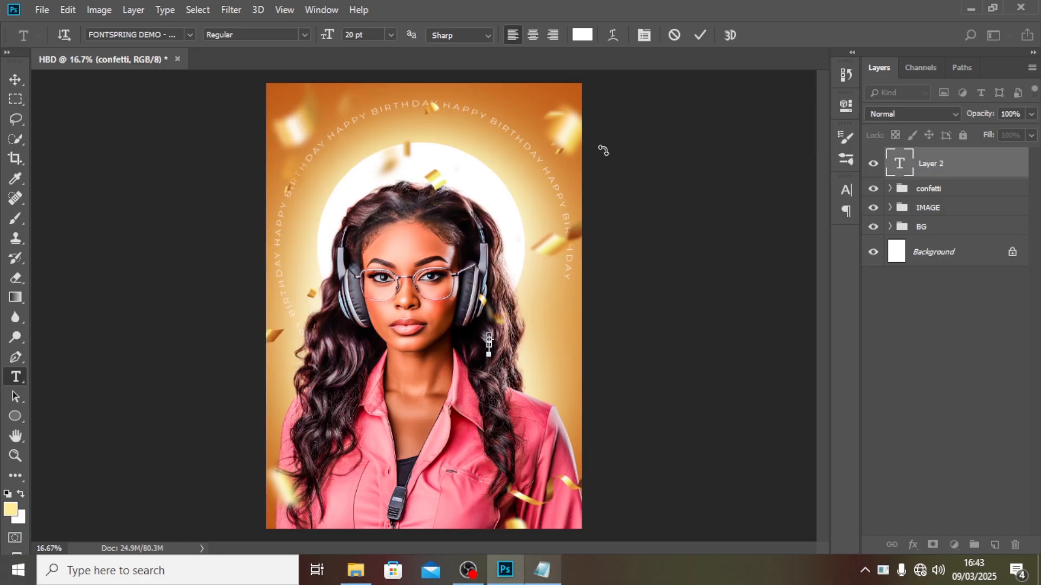
key("ctrl+v")
left_click(941, 171)
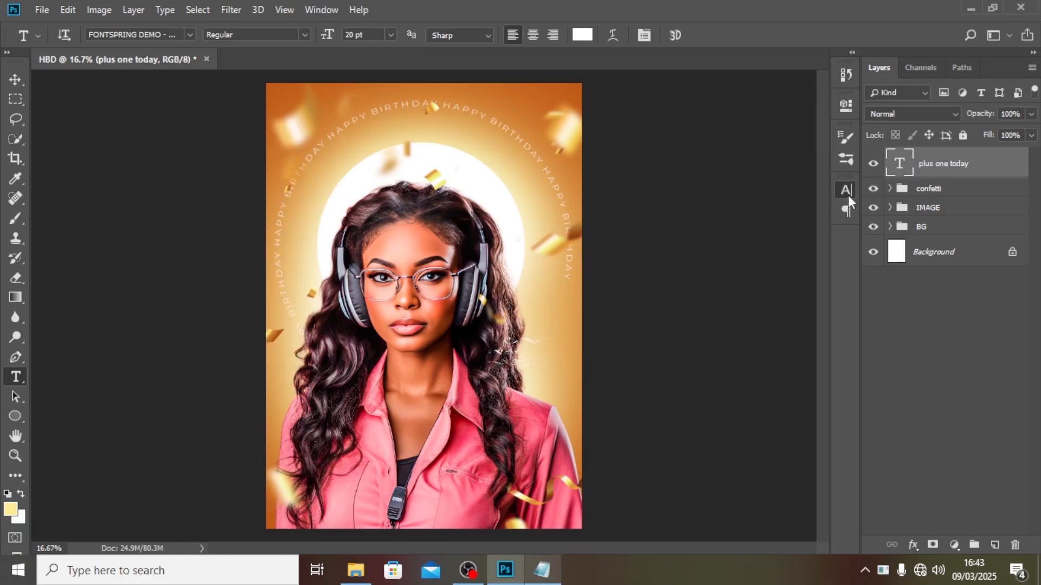
Set the "plus one today" text in the Montserrat font with the Black weight
left_click(846, 189)
left_click(752, 210)
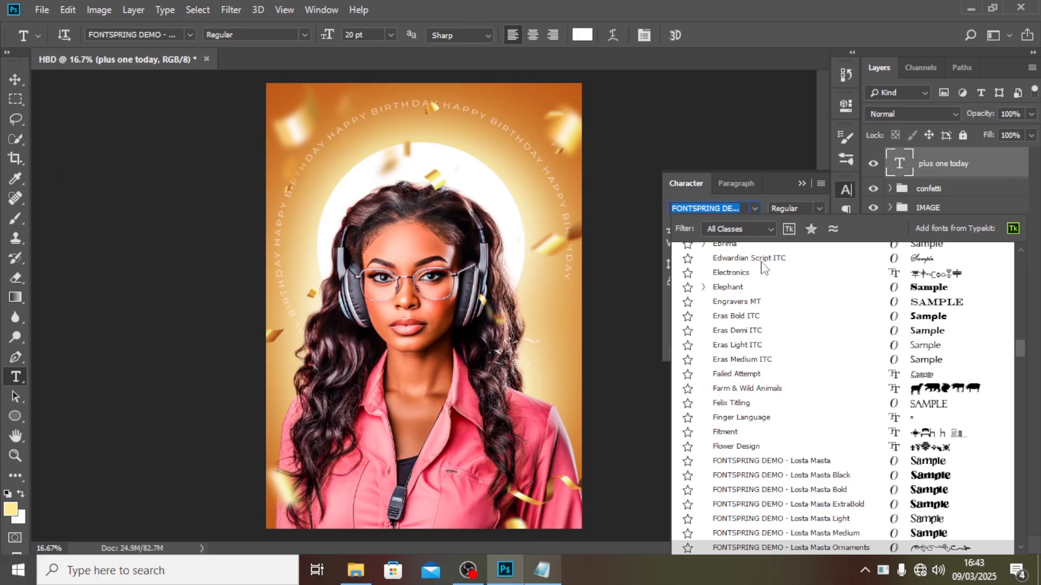
type("montserrat")
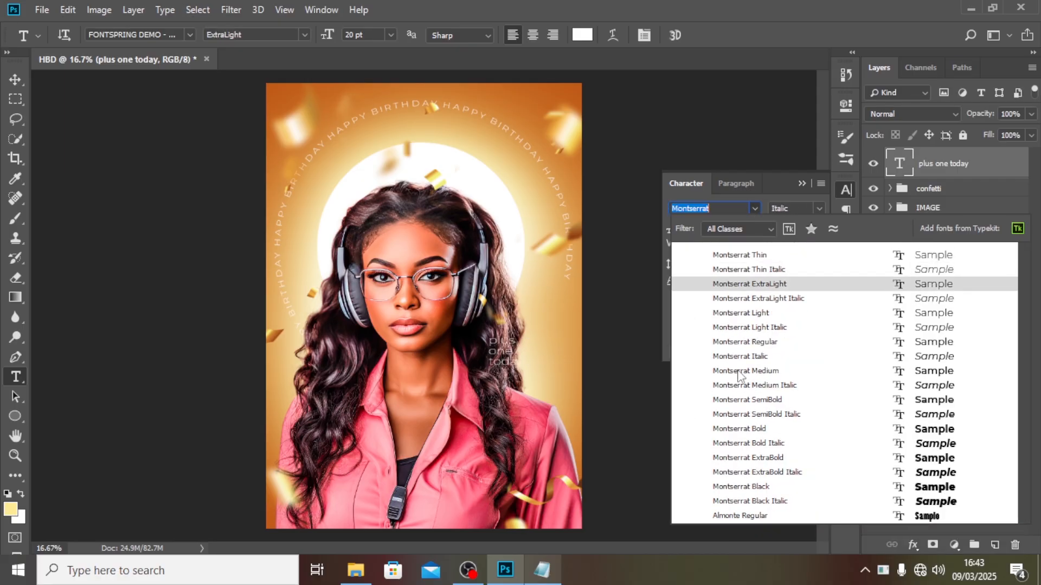
left_click(743, 428)
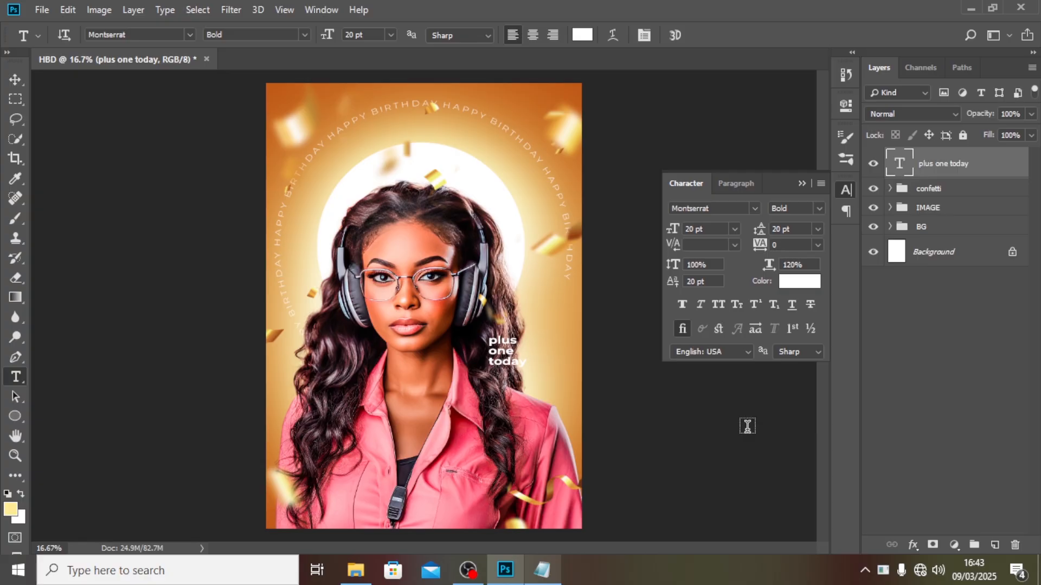
left_click(819, 208)
left_click(787, 418)
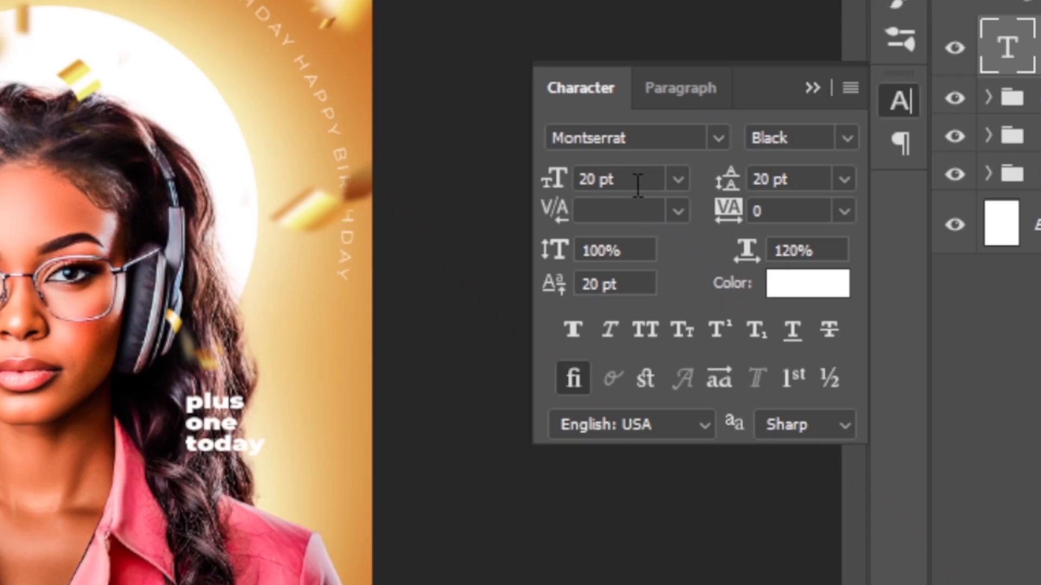
Try a 15 pt size on the "plus one today" text, and set it back to 20 pt
left_click(715, 232)
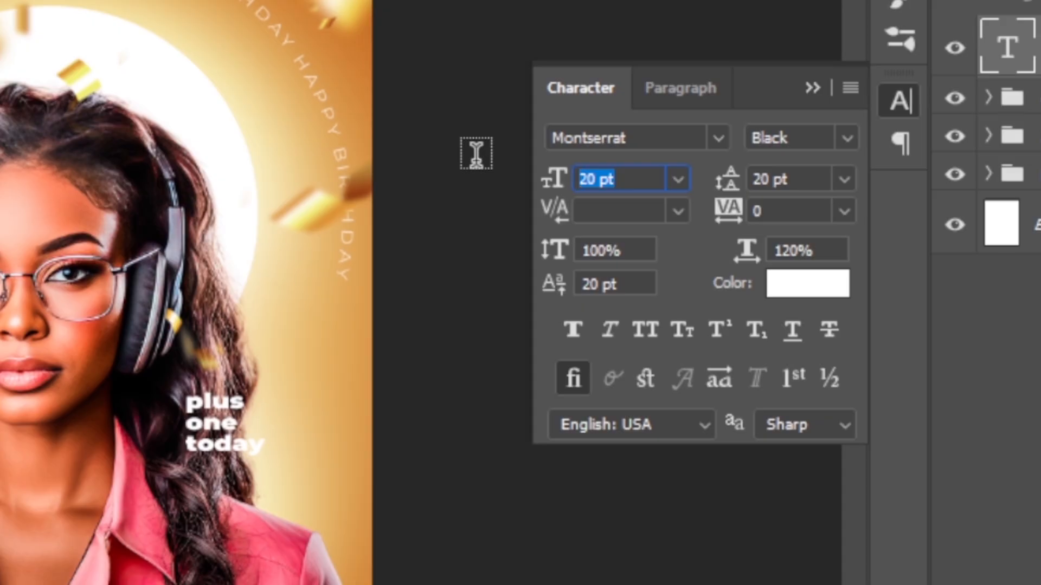
type("15")
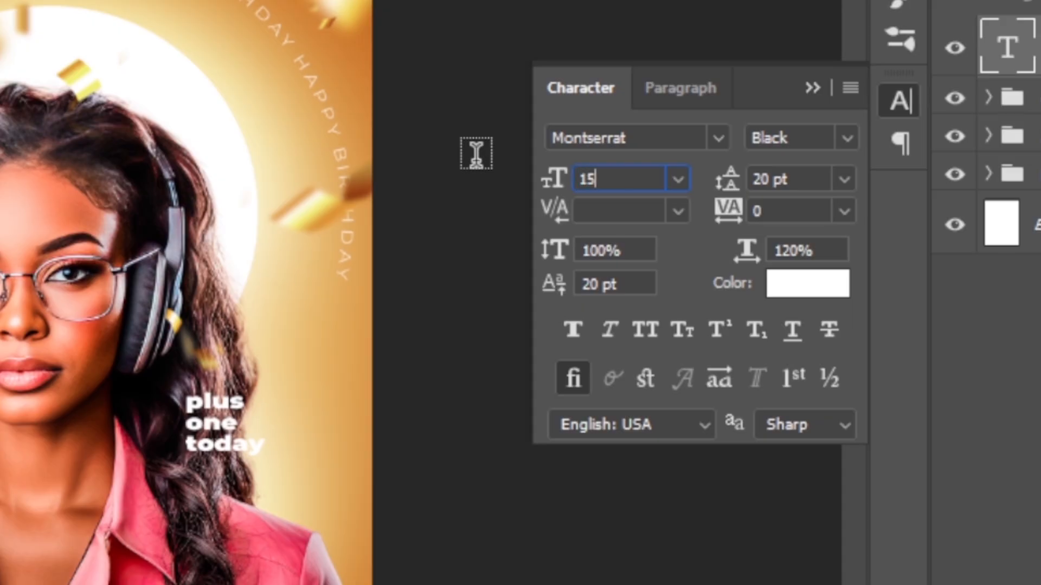
key("Return")
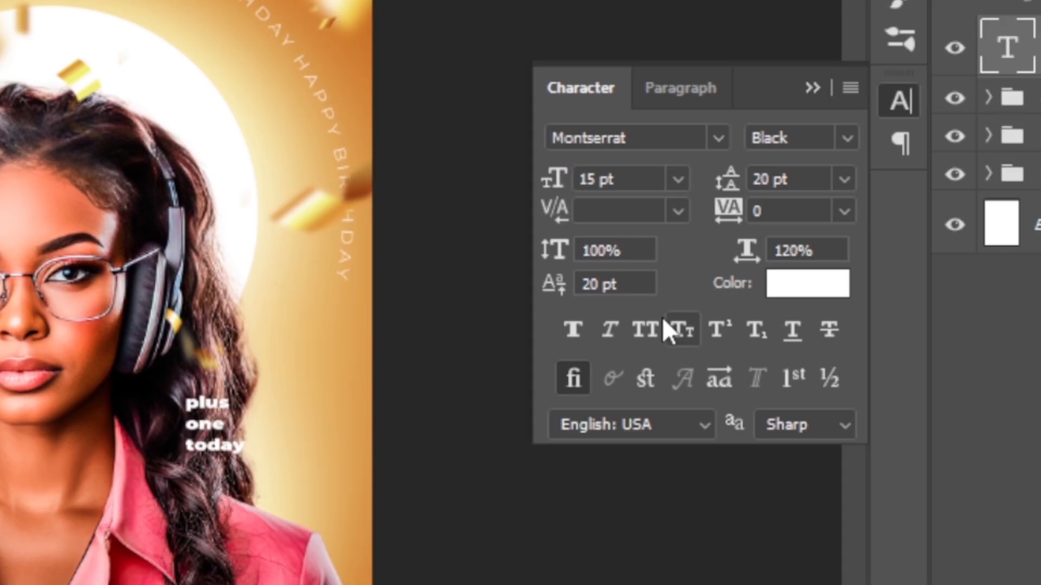
left_click(634, 178)
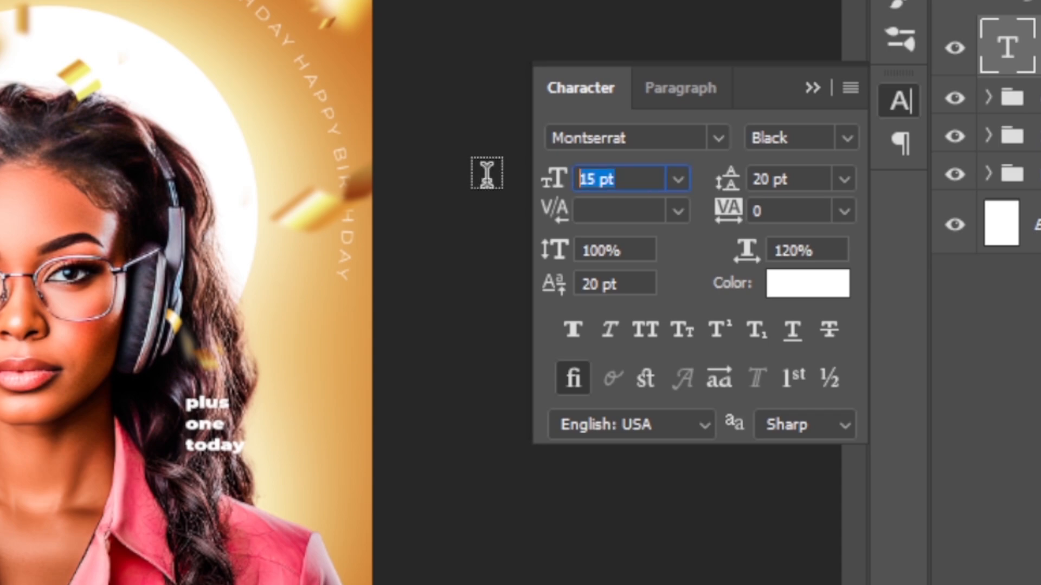
type("20")
key("Return")
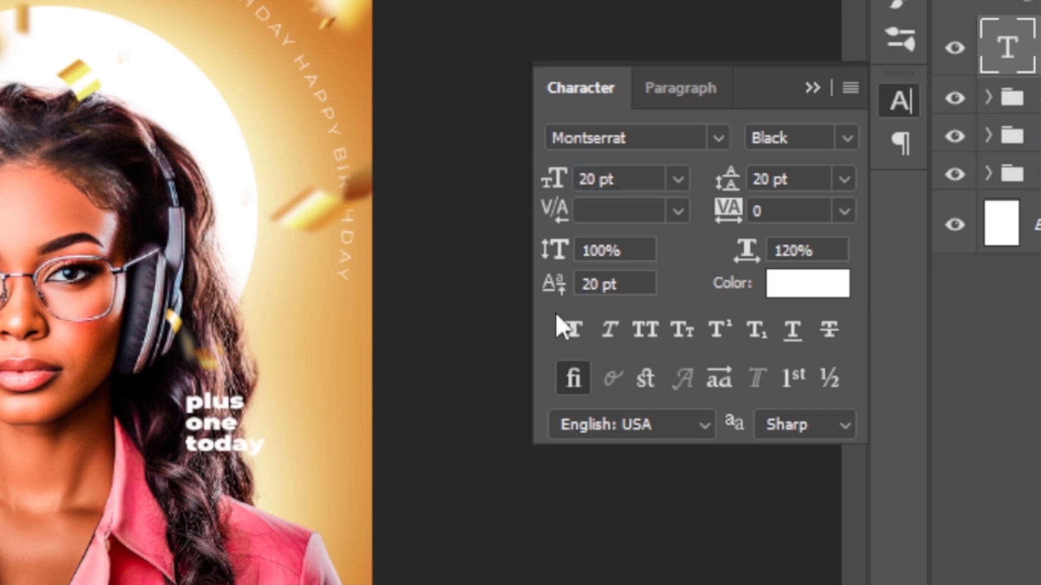
Make the "plus one today" text all caps and shift it slightly closer to the portrait's neck
left_click(648, 328)
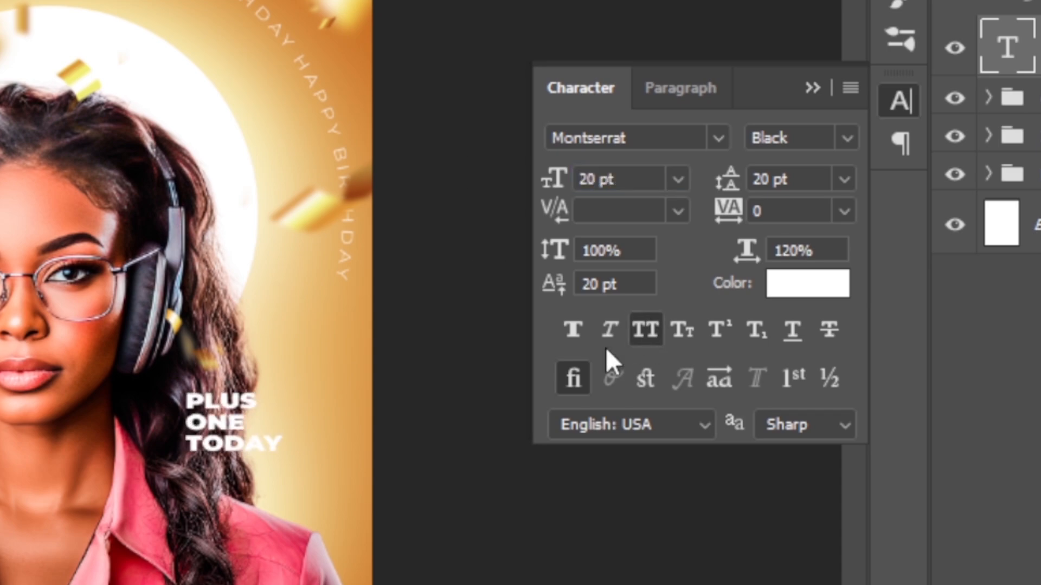
left_click_drag(233, 450, 200, 454)
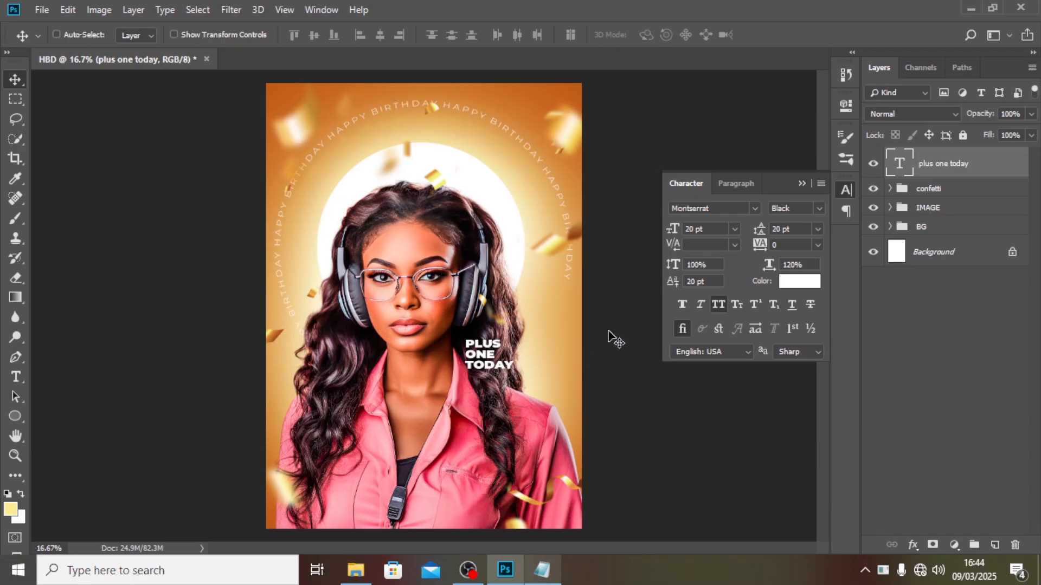
Place the golden seal postmark stamp image from the FILES folder as an embedded object
left_click(356, 571)
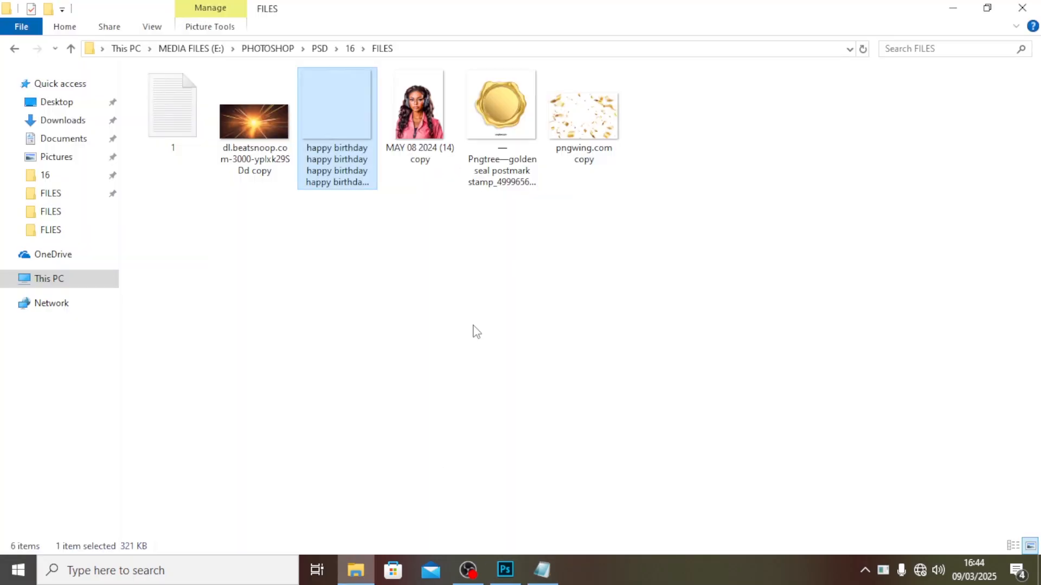
left_click(506, 132)
left_click(505, 571)
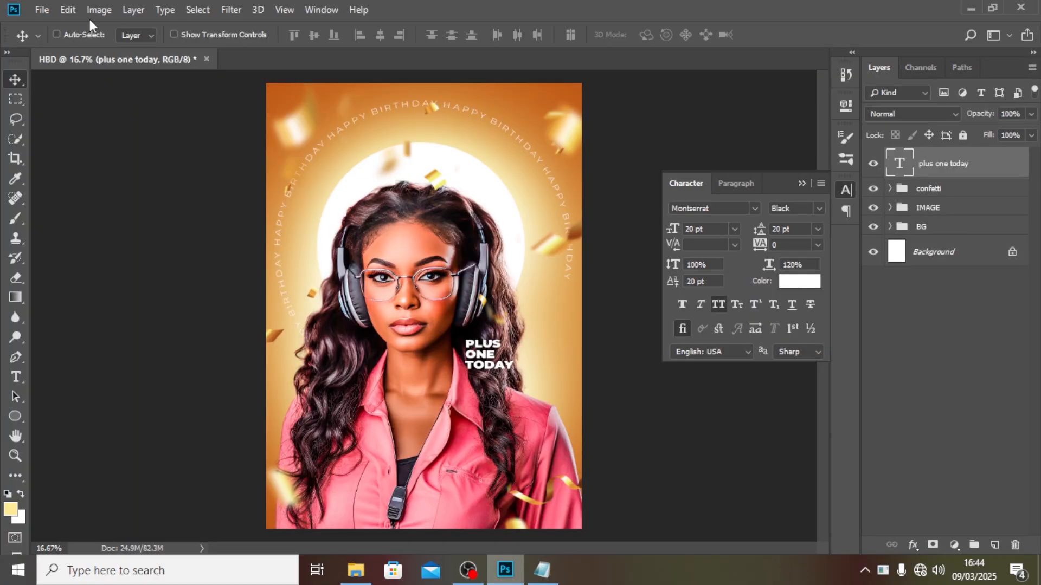
left_click(36, 9)
left_click(80, 283)
left_click(179, 249)
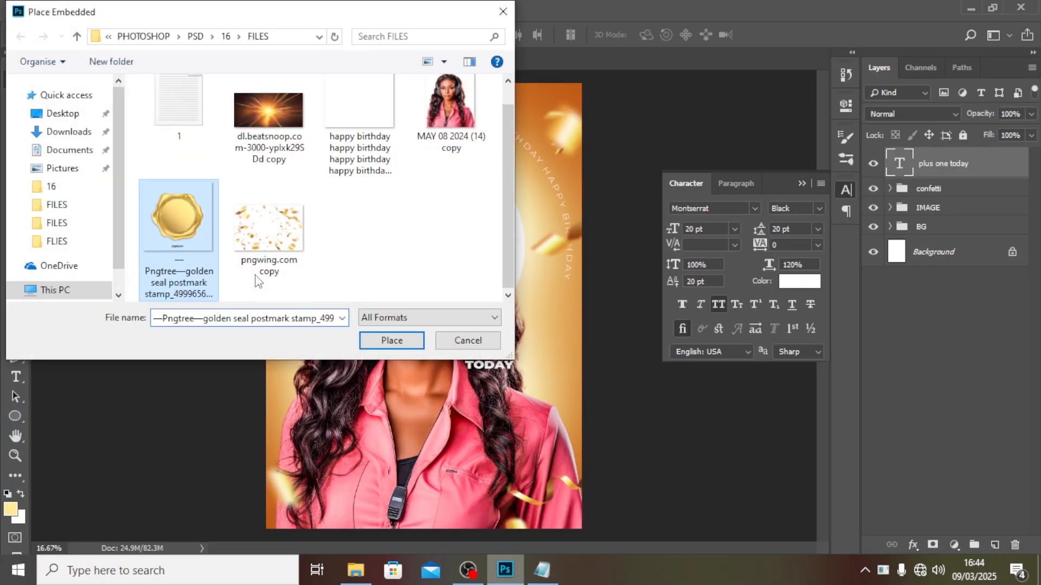
left_click(392, 345)
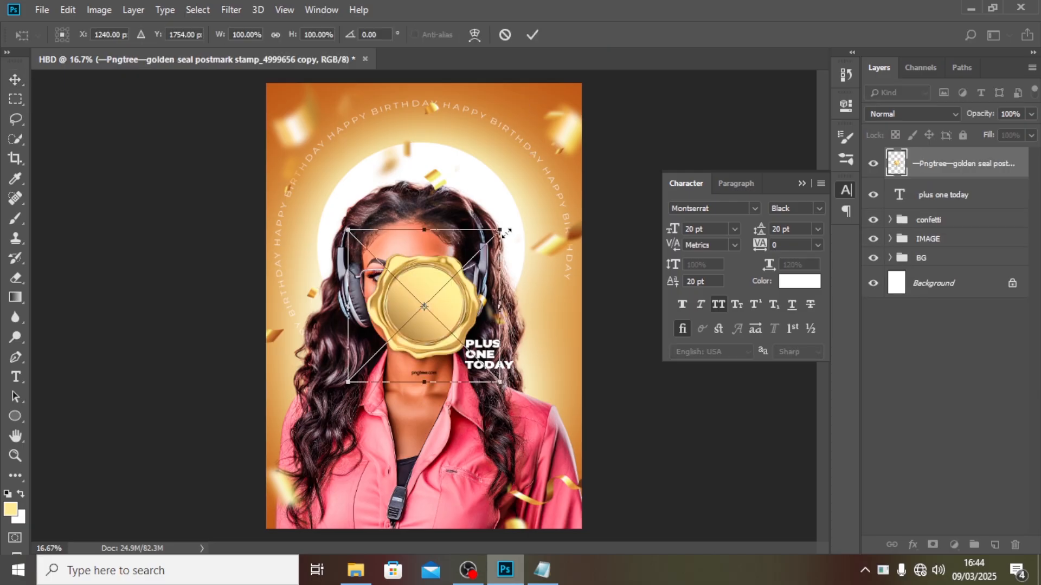
Scale the golden seal to 69%, position it over the "plus one today" text and move its layer below the text layer
left_click_drag(500, 224, 477, 253)
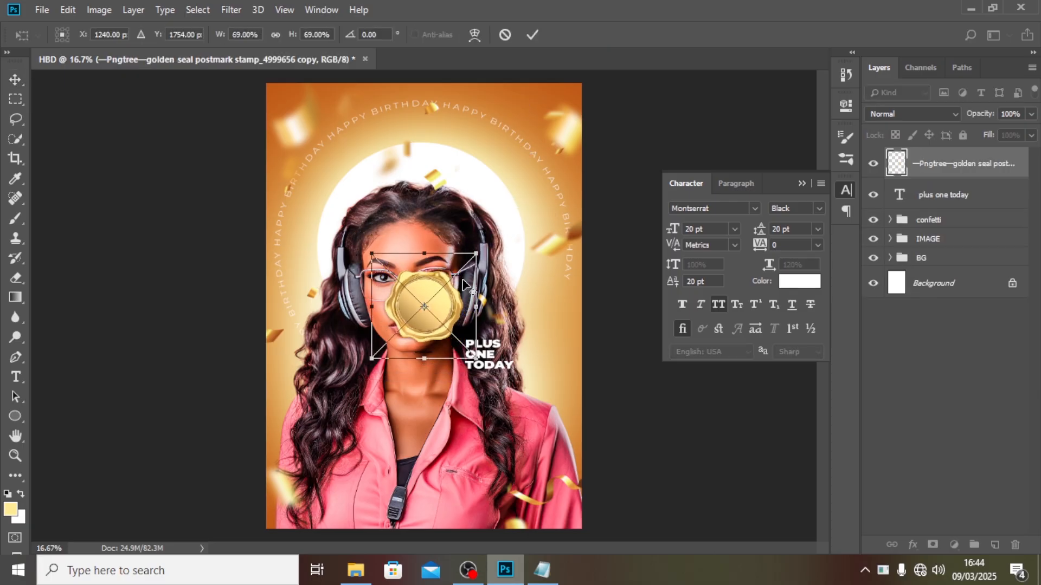
left_click_drag(455, 304, 503, 357)
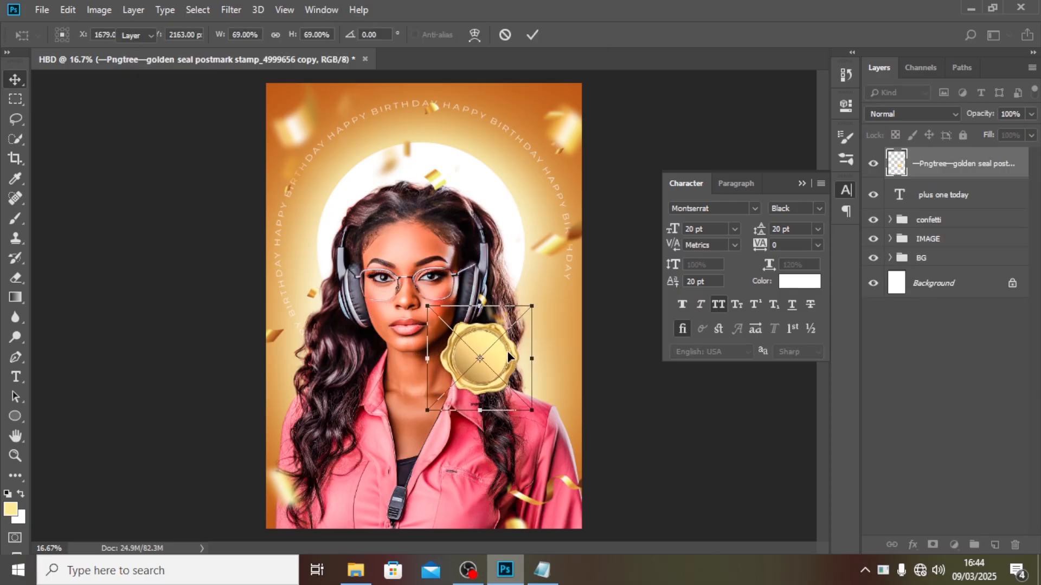
key("Return")
left_click_drag(929, 173, 929, 209)
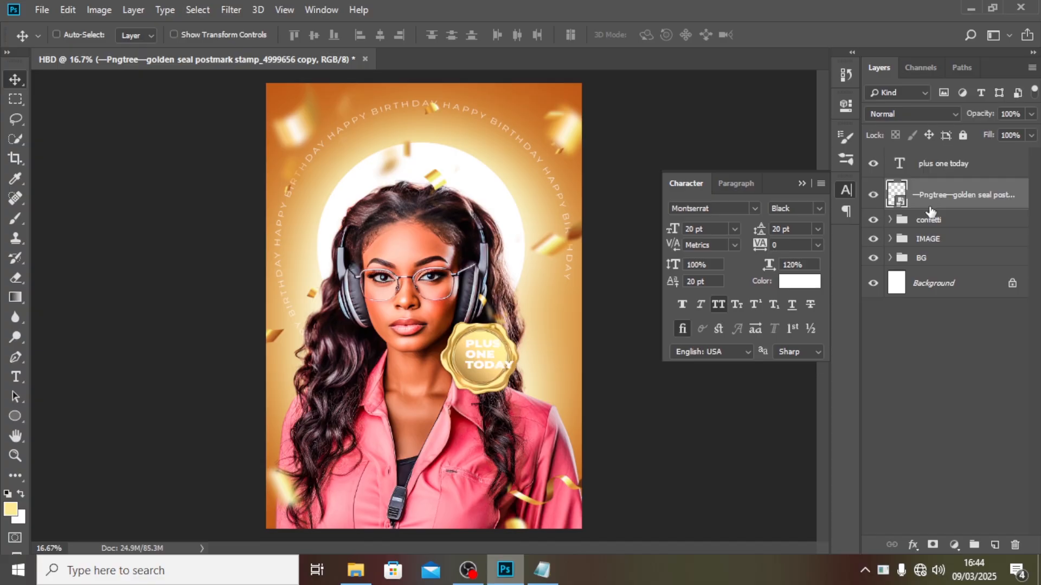
Scale the "plus one today" text to about 88% and center it inside the golden seal
left_click(941, 165)
key("ctrl+t")
left_click_drag(514, 371, 507, 367)
key("Return")
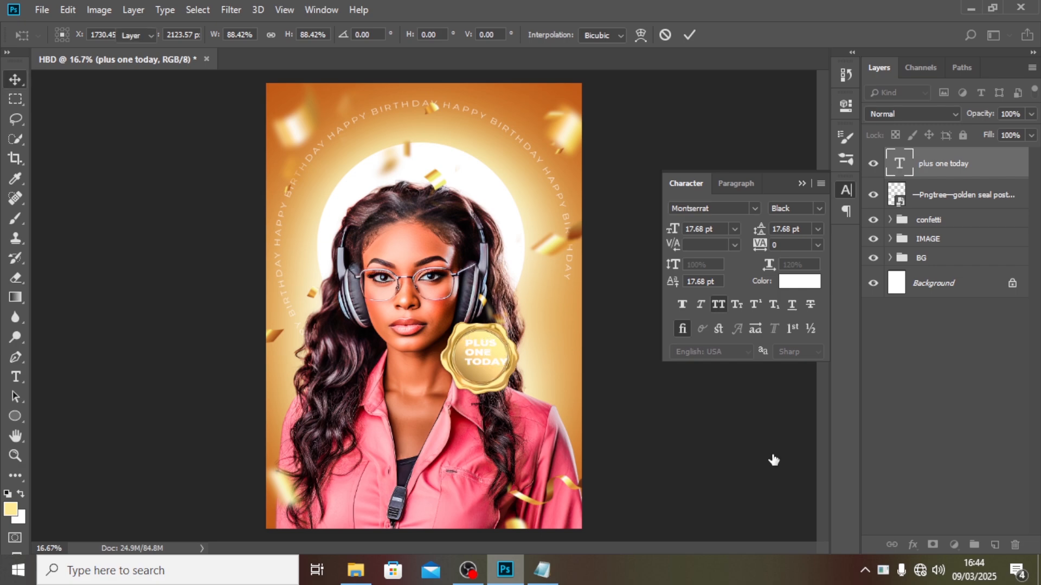
left_click_drag(482, 364, 478, 370)
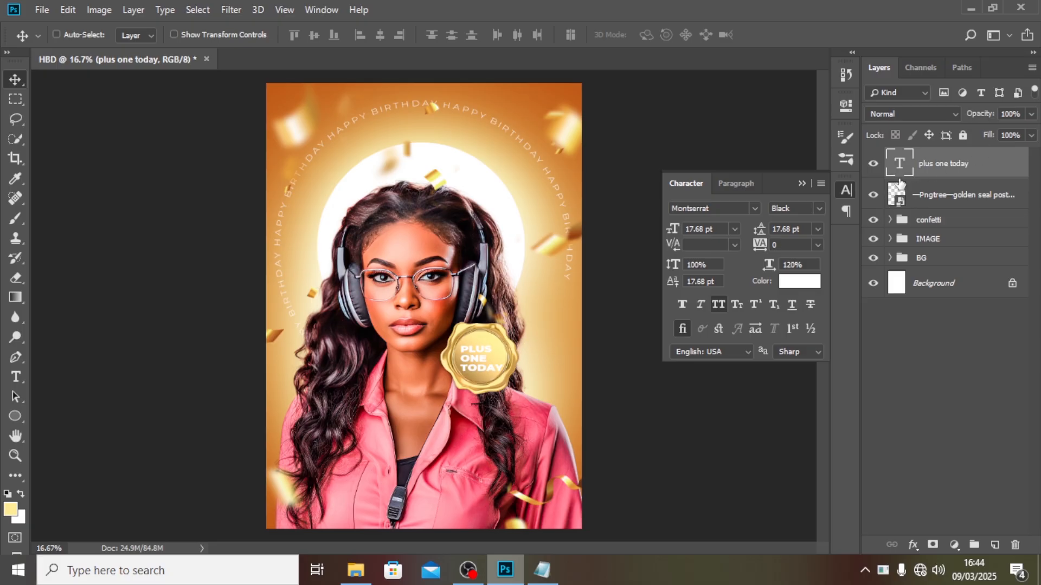
Change the colour of the "plus one today" text to dark red 490000
left_click(798, 281)
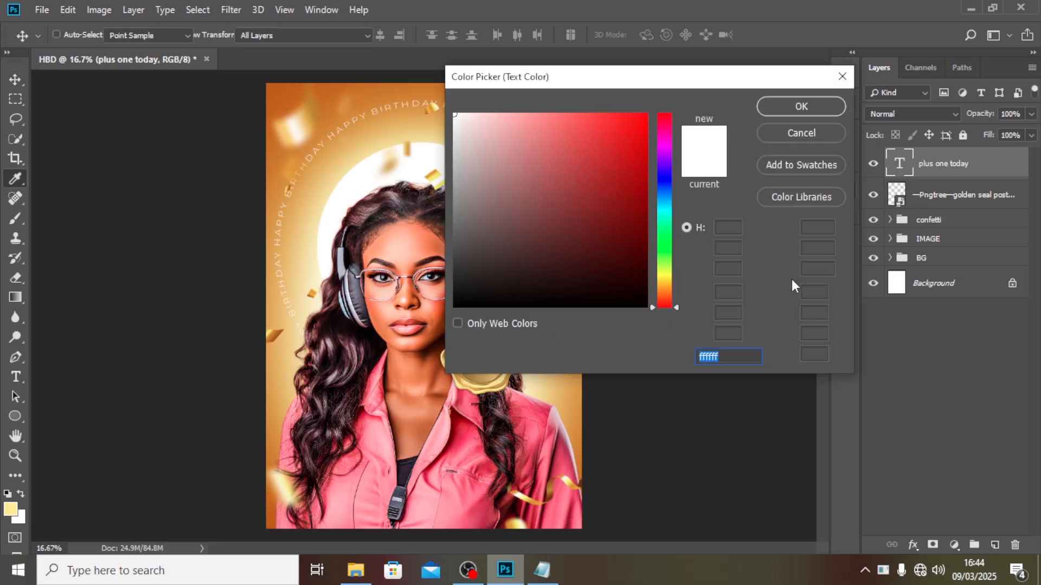
left_click(648, 252)
left_click_drag(599, 78, 699, 101)
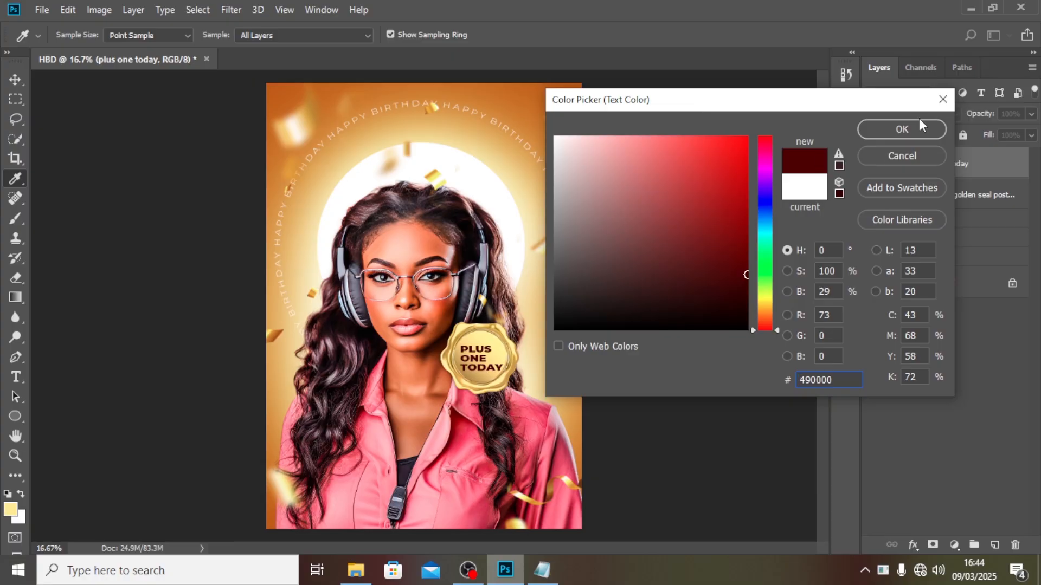
left_click(896, 136)
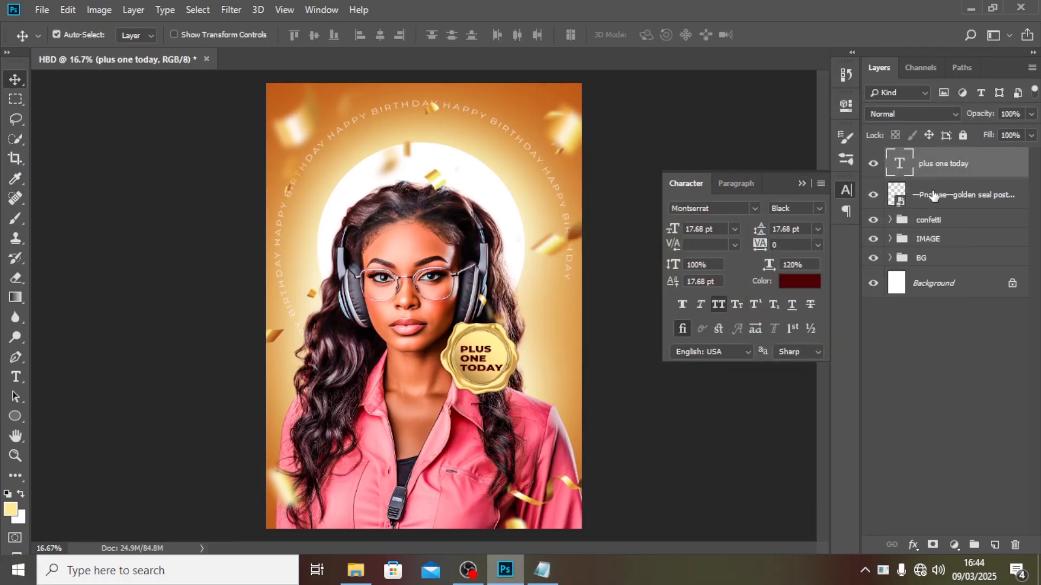
Group the text and seal layers under the name PLUS ONE and move the badge down onto the portrait's shoulder
left_click(932, 196, "ctrl")
key("ctrl+g")
double_click(931, 156)
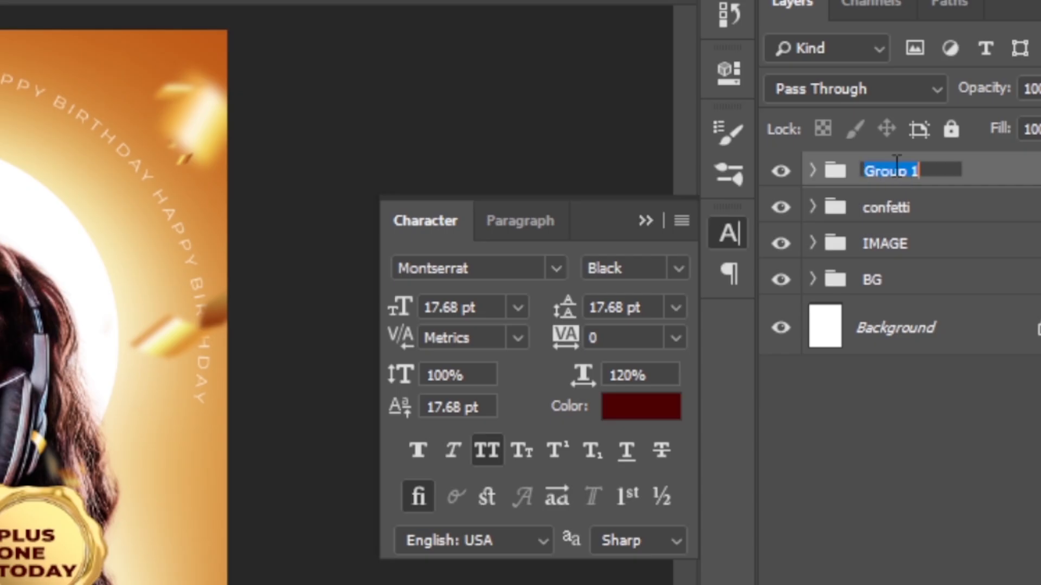
type("PLUS ONE")
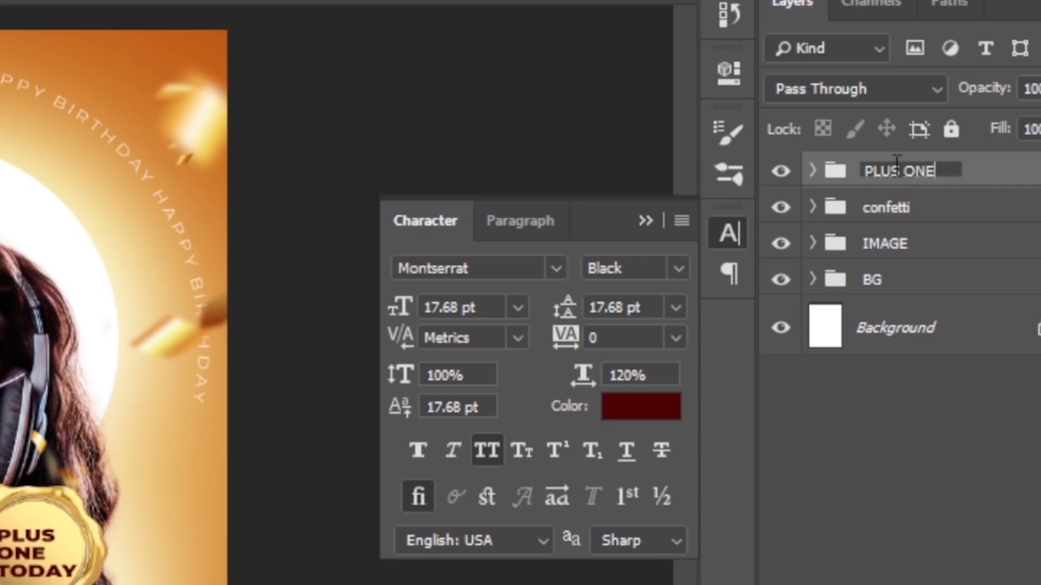
key("Return")
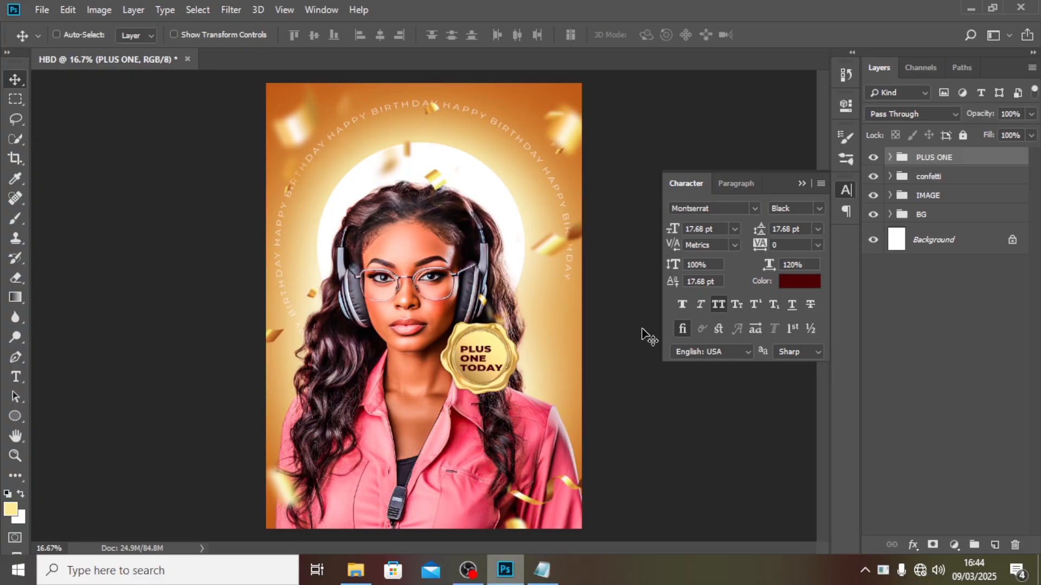
left_click_drag(475, 377, 502, 392)
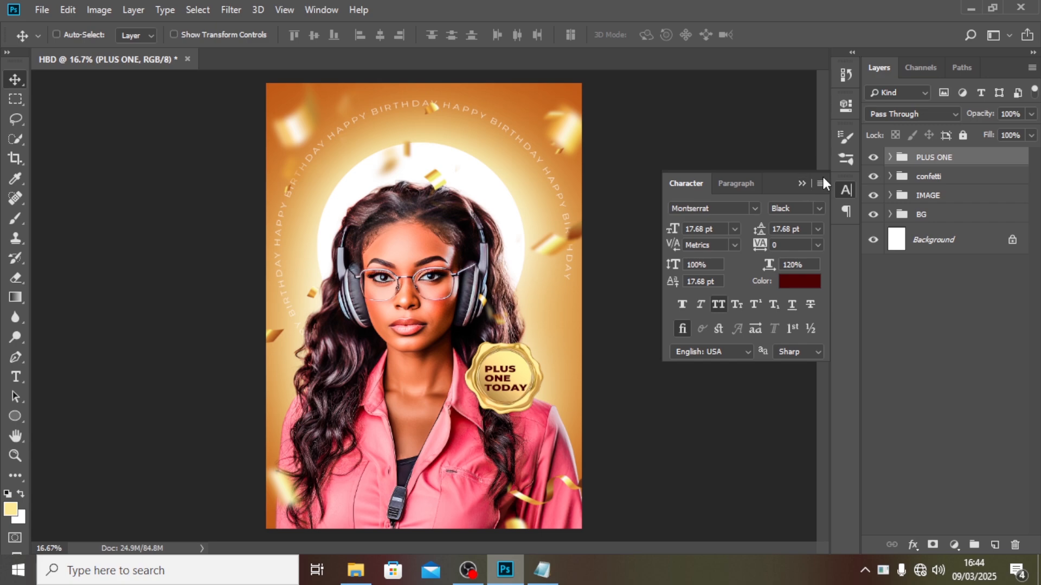
Add a text layer on the portrait's chest with the celebrant's first name copied from the Notepad file, and turn off All Caps
key("t")
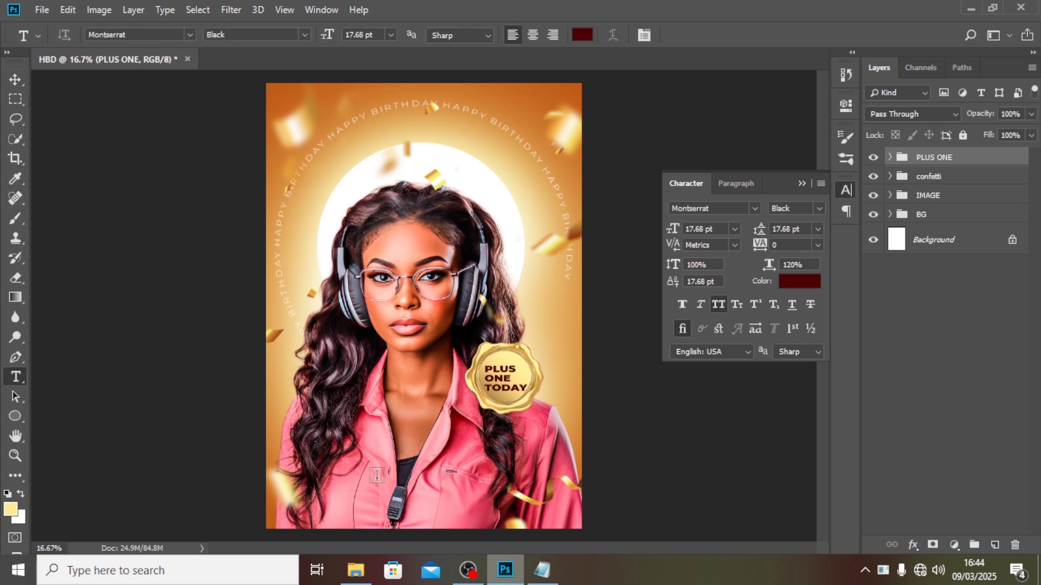
left_click(377, 476)
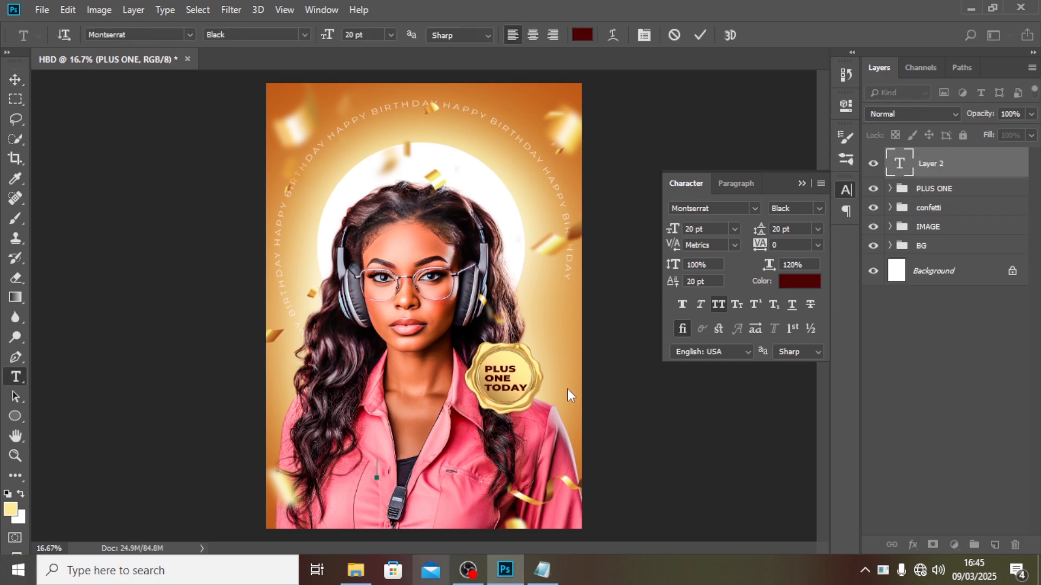
left_click(542, 570)
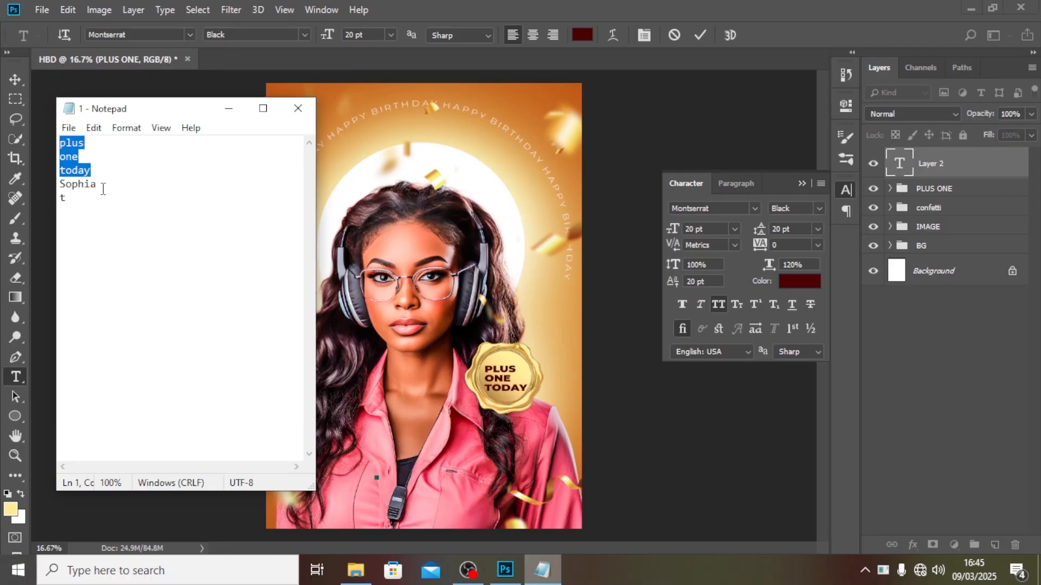
left_click_drag(103, 189, 57, 187)
key("ctrl+c")
key("alt+Tab")
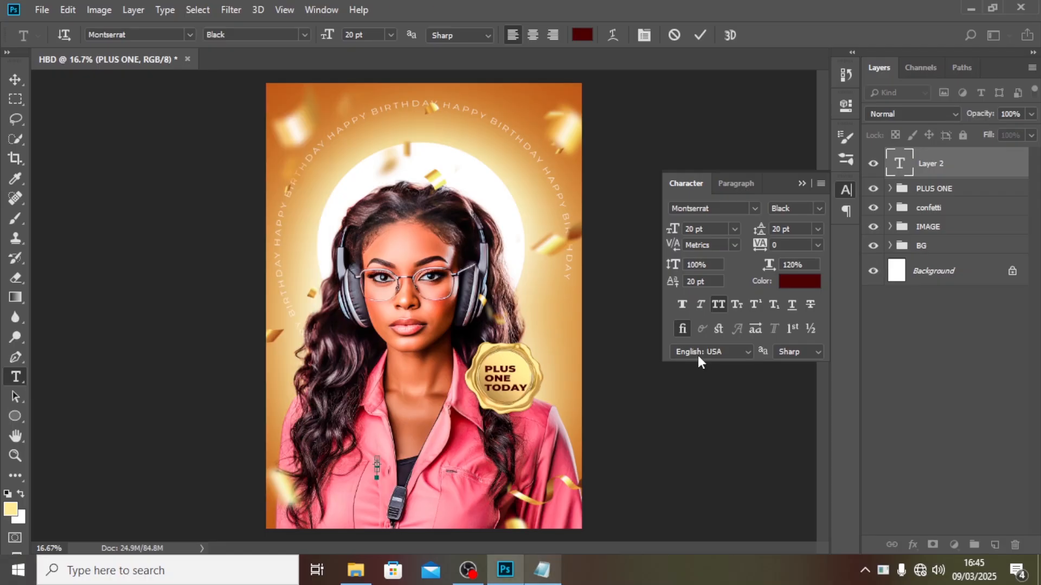
key("ctrl+v")
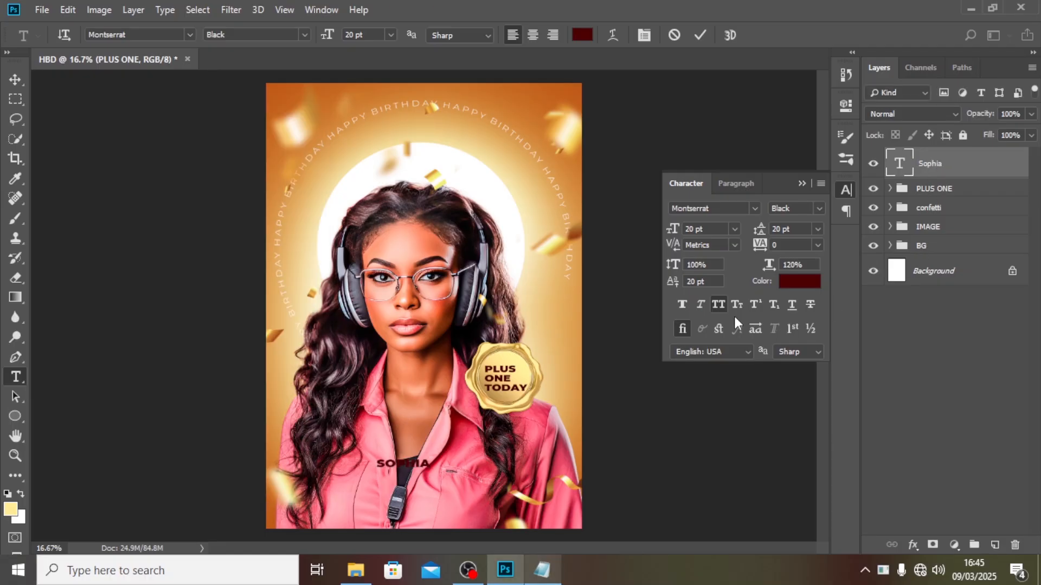
left_click(717, 304)
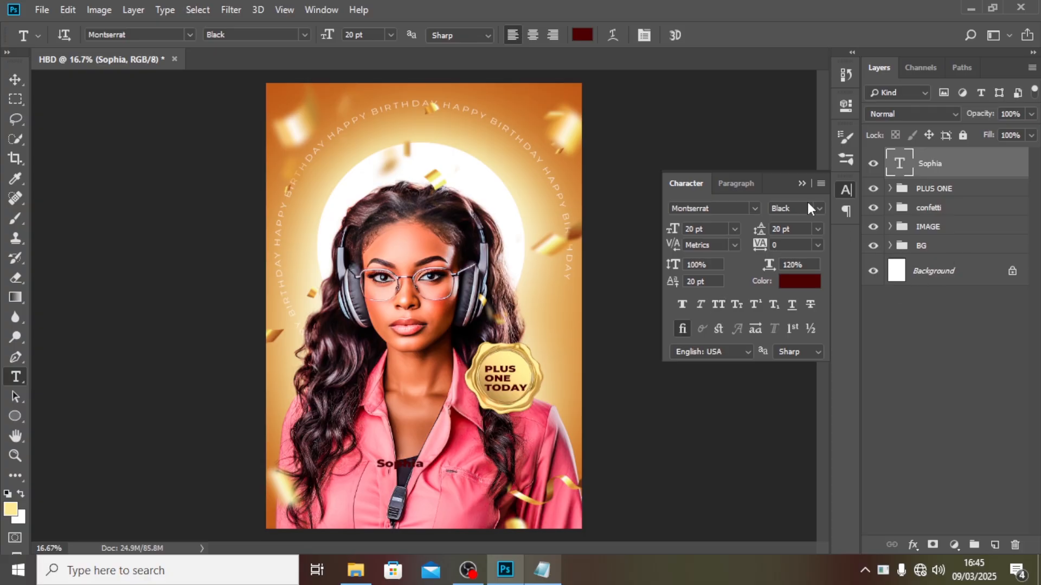
Change the name text's font to FONTSPRING DEMO - Losta Masta Black
left_click(757, 207)
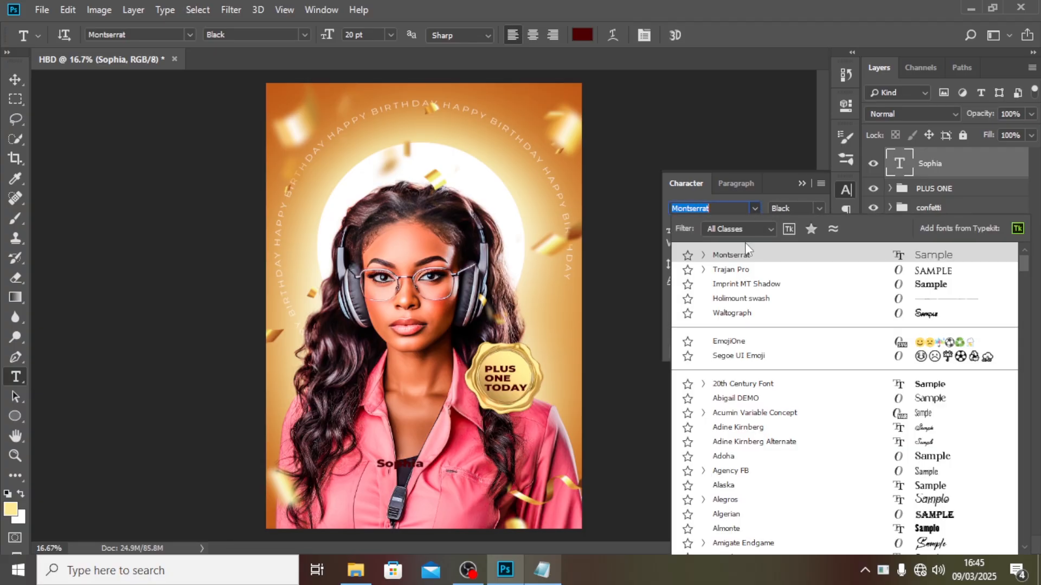
type("L")
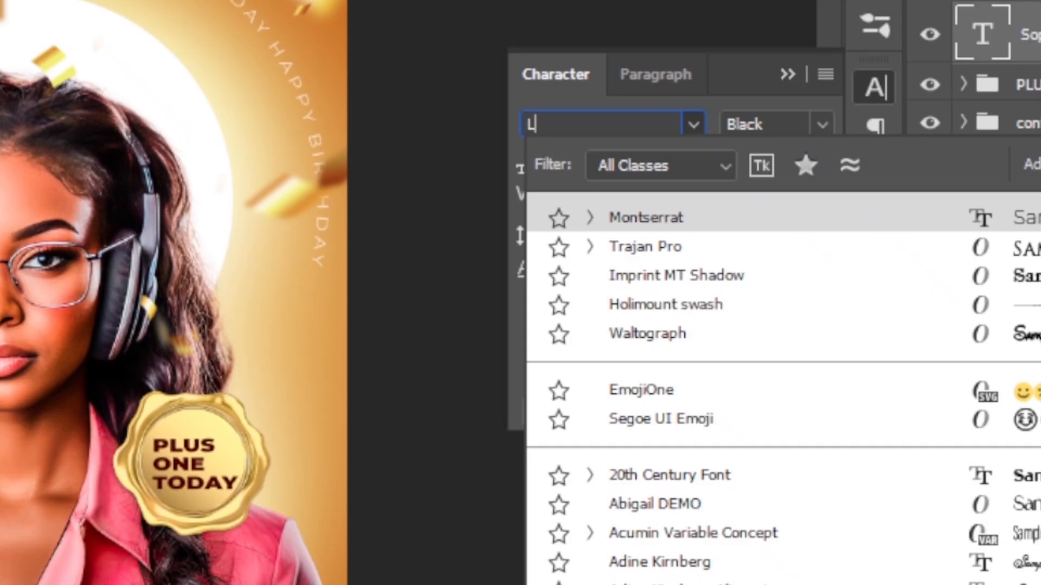
type("OS")
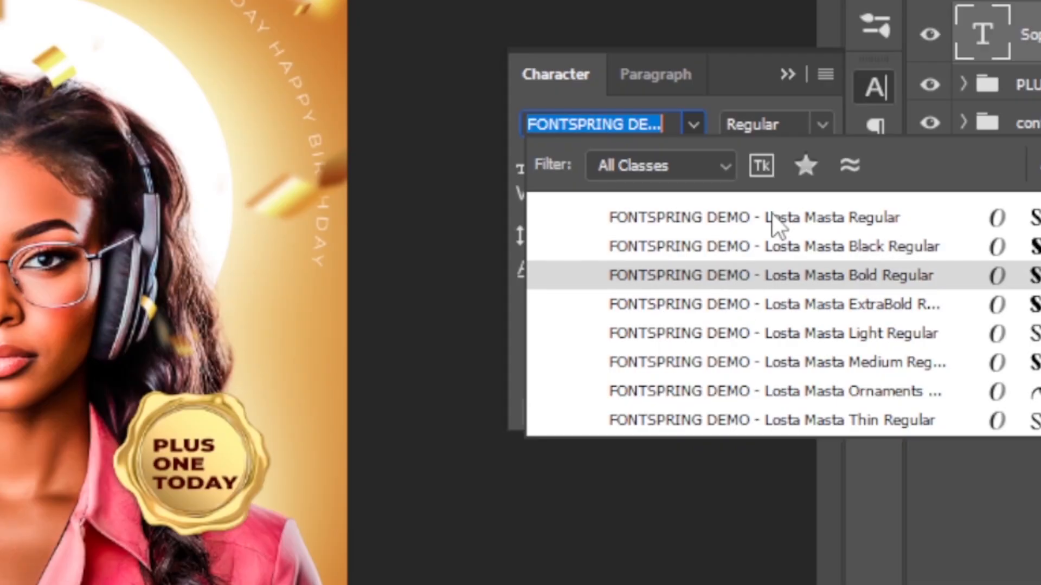
key("Down")
key("Down")
key("Down")
key("Down")
key("Down")
key("Down")
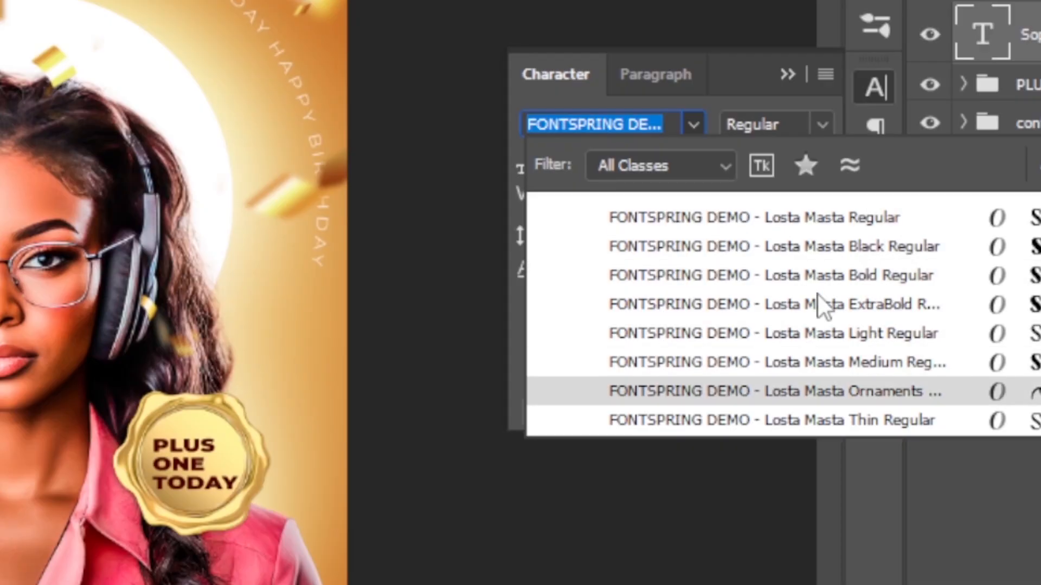
key("Up")
key("Up")
key("Up")
key("Up")
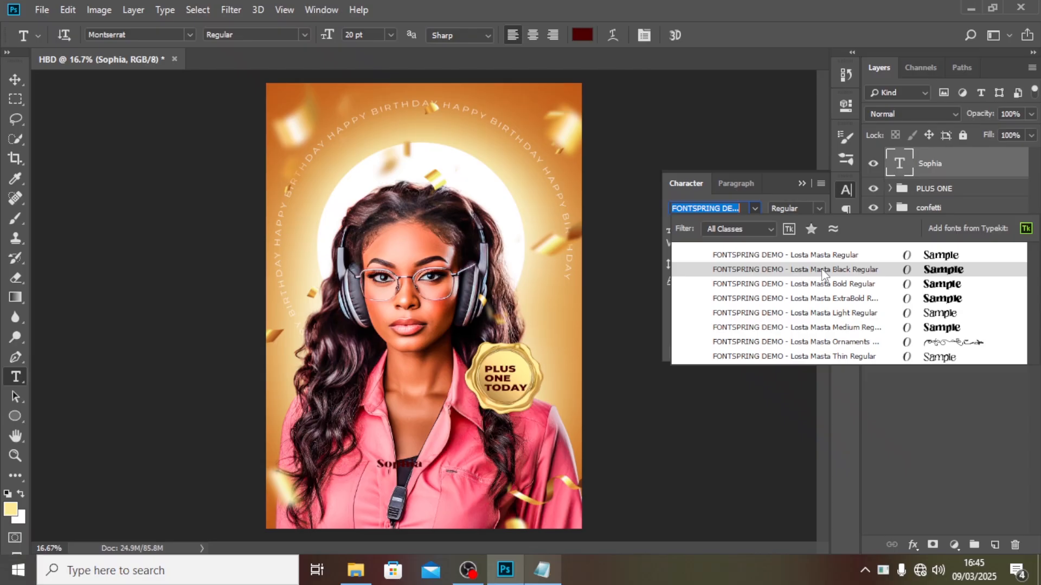
left_click(828, 245)
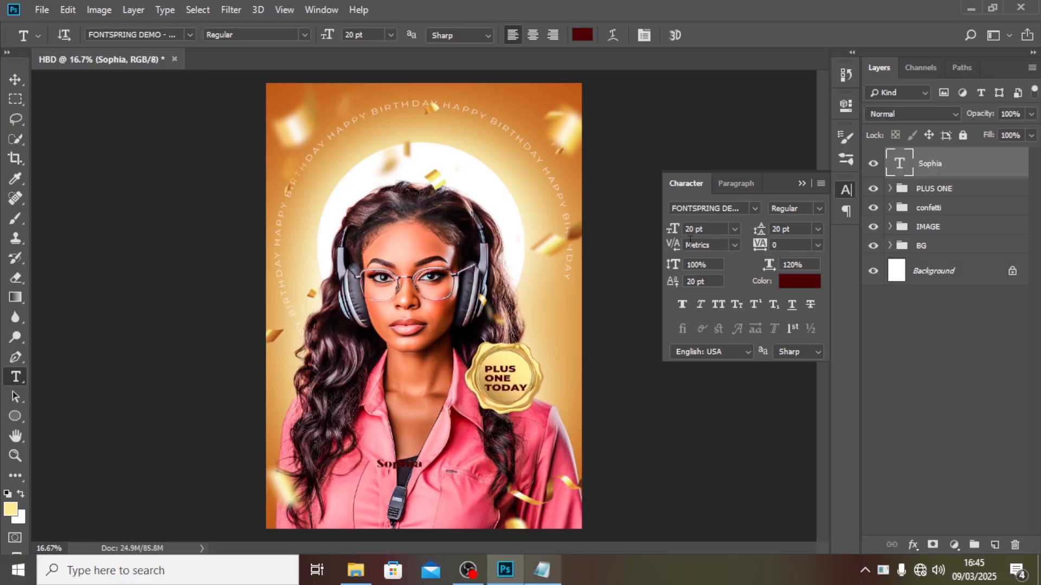
Set the name text's size to 107 pt and center it across the portrait's chest with the help of the guides
left_click(672, 230)
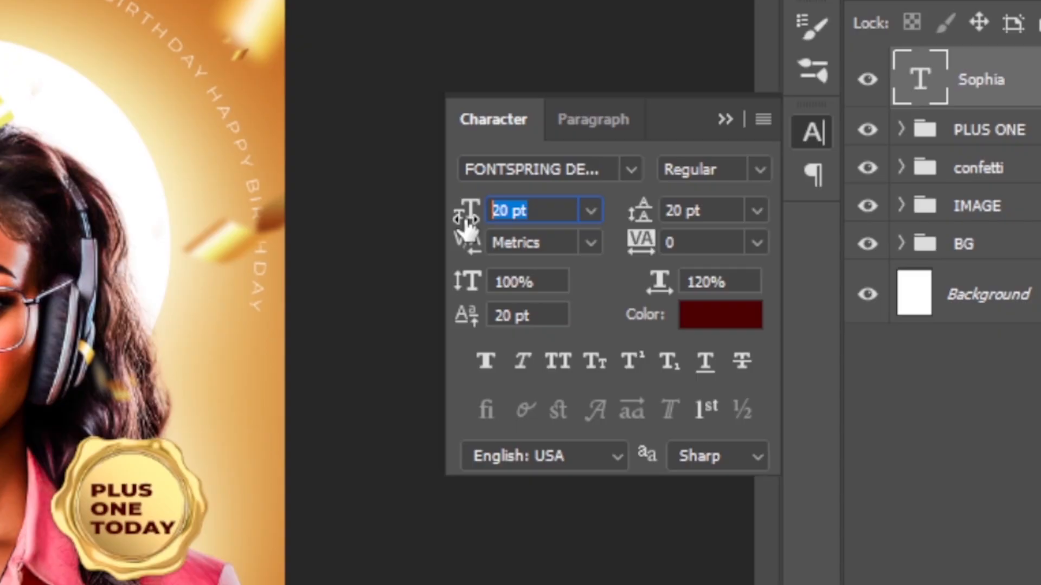
type("107")
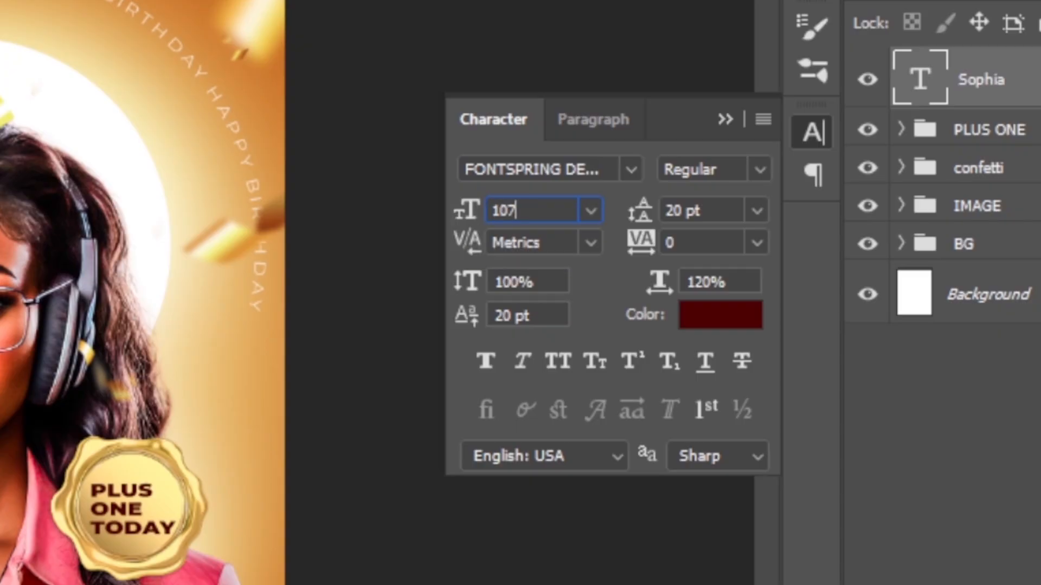
key("Return")
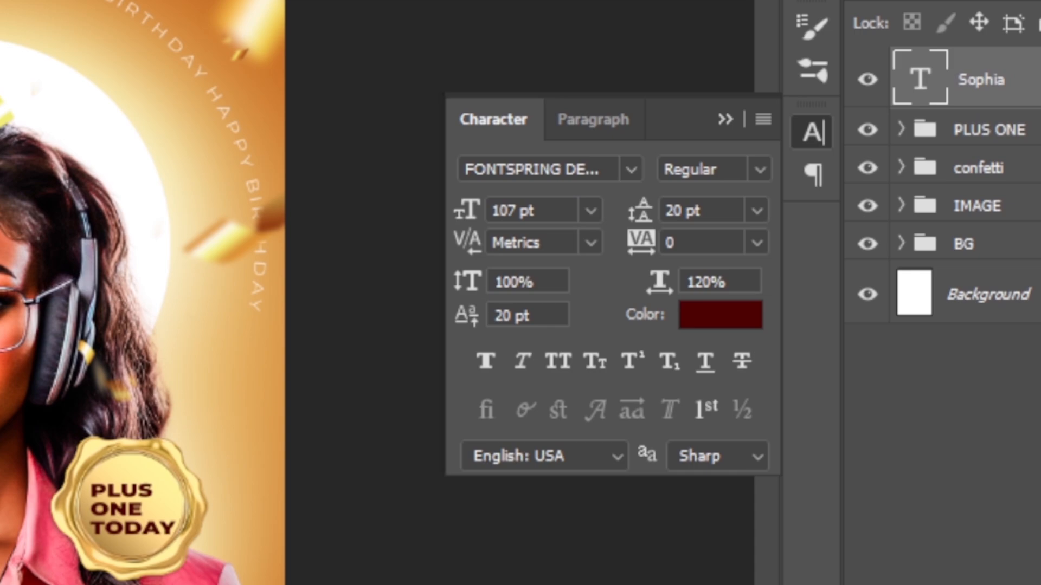
key("ctrl+semicolon")
key("ctrl+t")
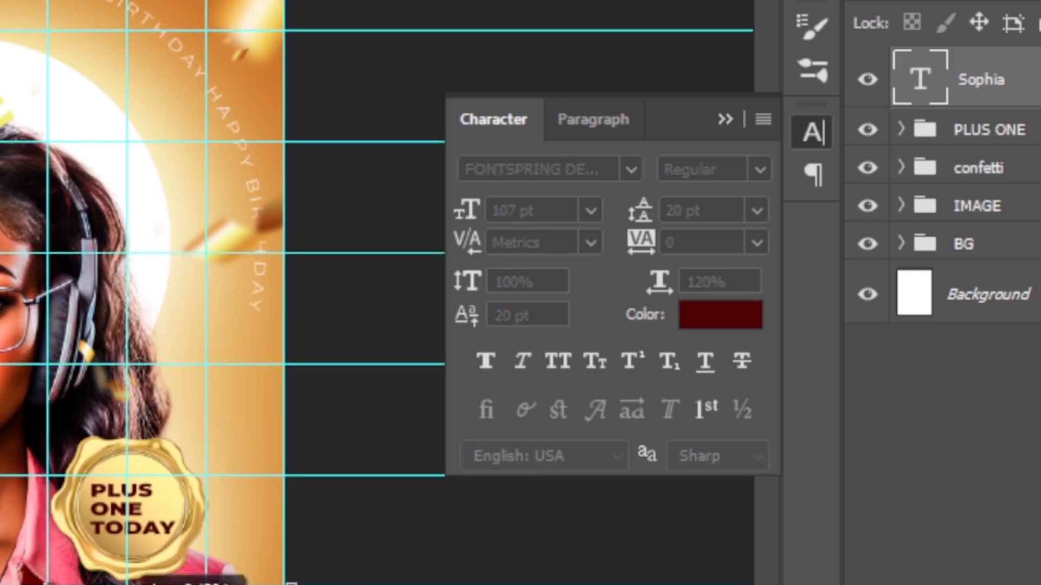
key("Return")
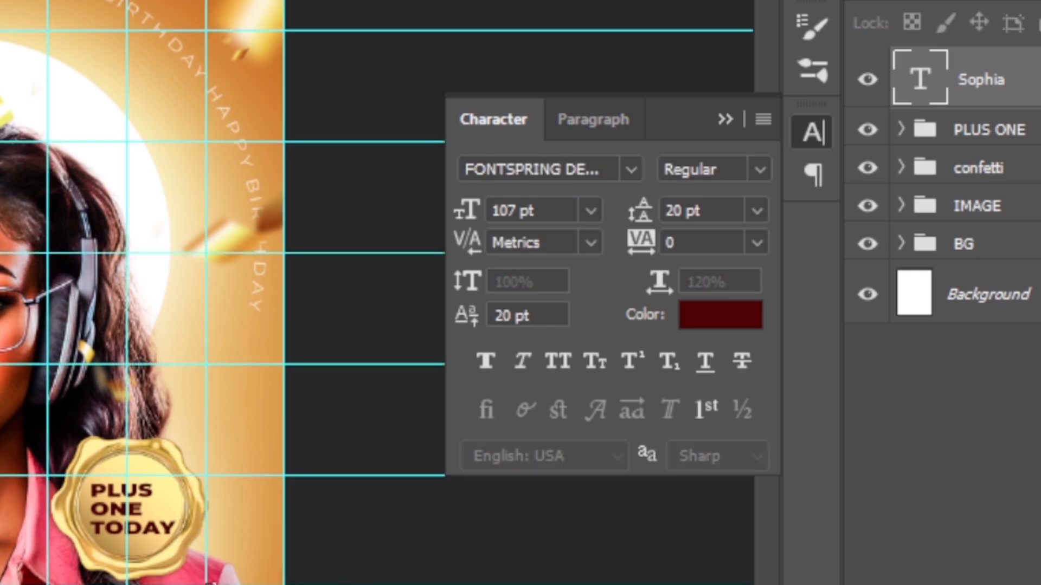
key("ctrl+semicolon")
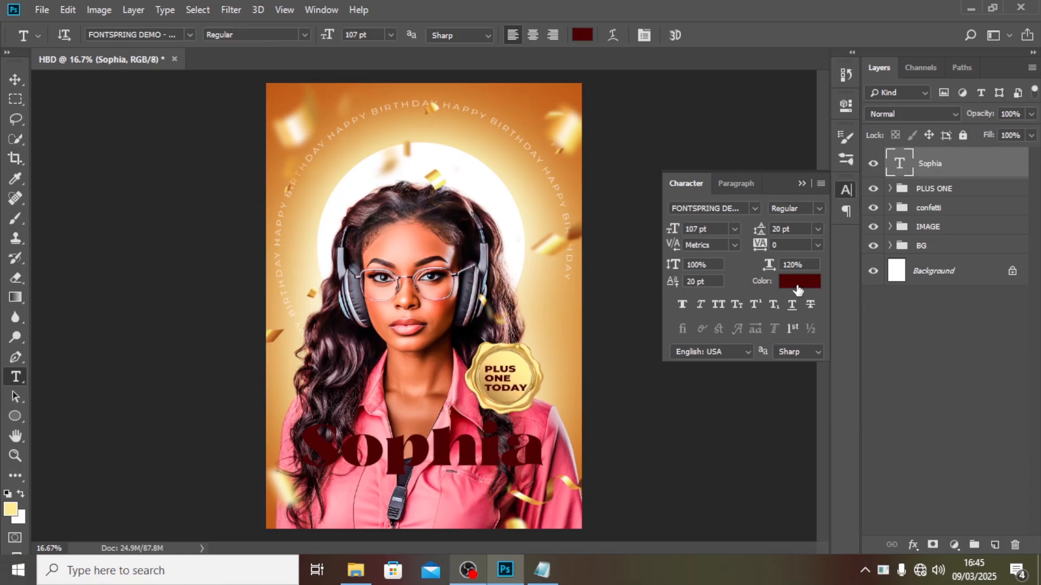
Change the name text's colour to a light pink sampled from the artwork
left_click(799, 281)
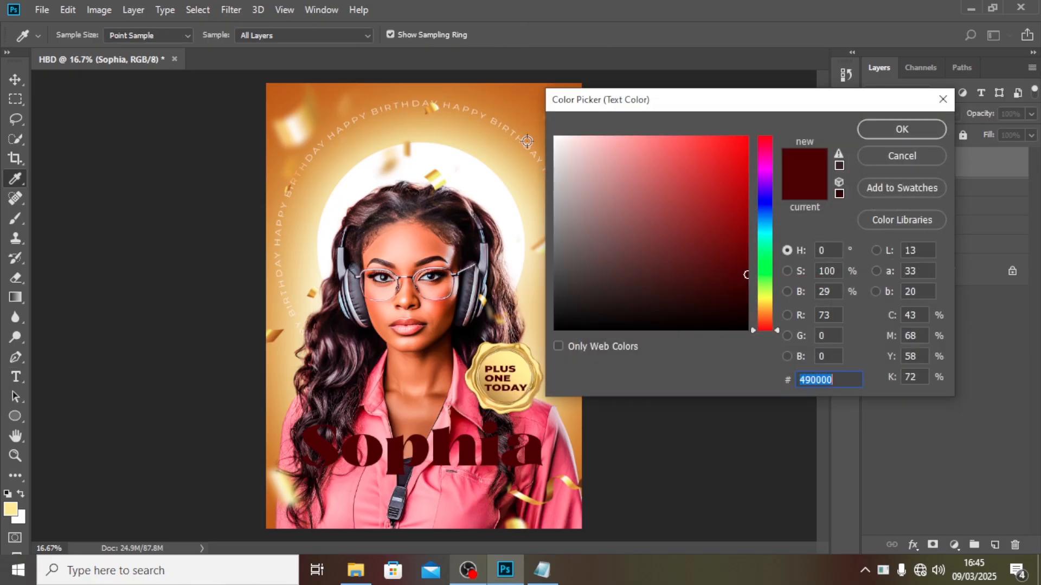
left_click(583, 161)
left_click(902, 130)
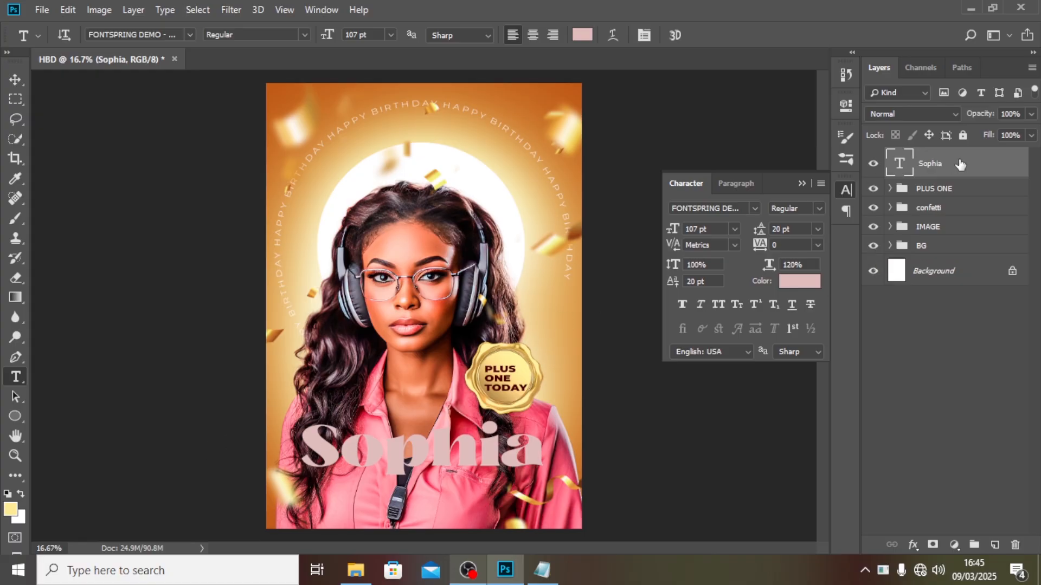
Duplicate the name layer, replace the copy's text with "t" and move the letter above the name
key("ctrl+j")
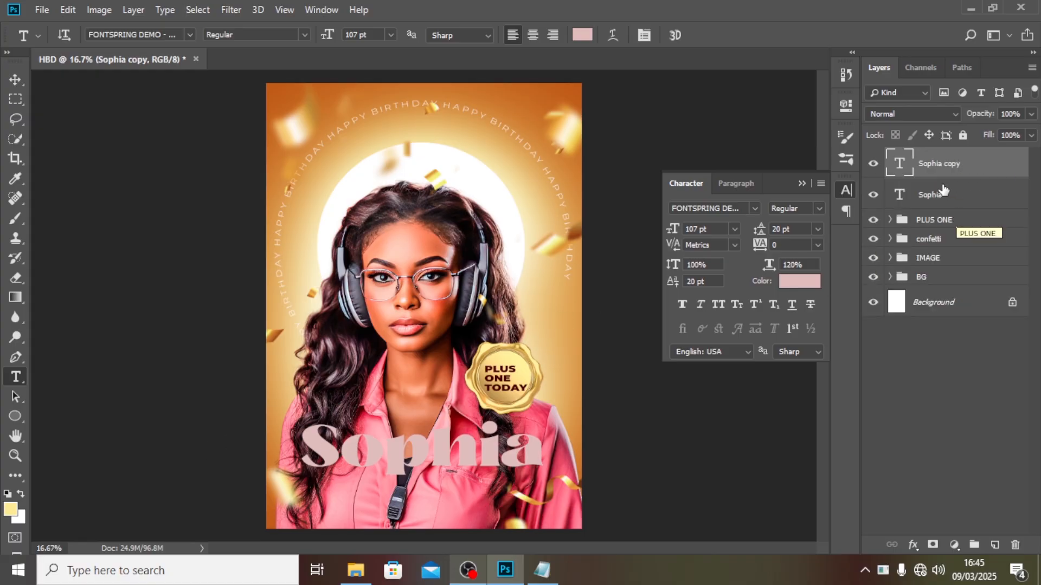
double_click(900, 163)
key("Left")
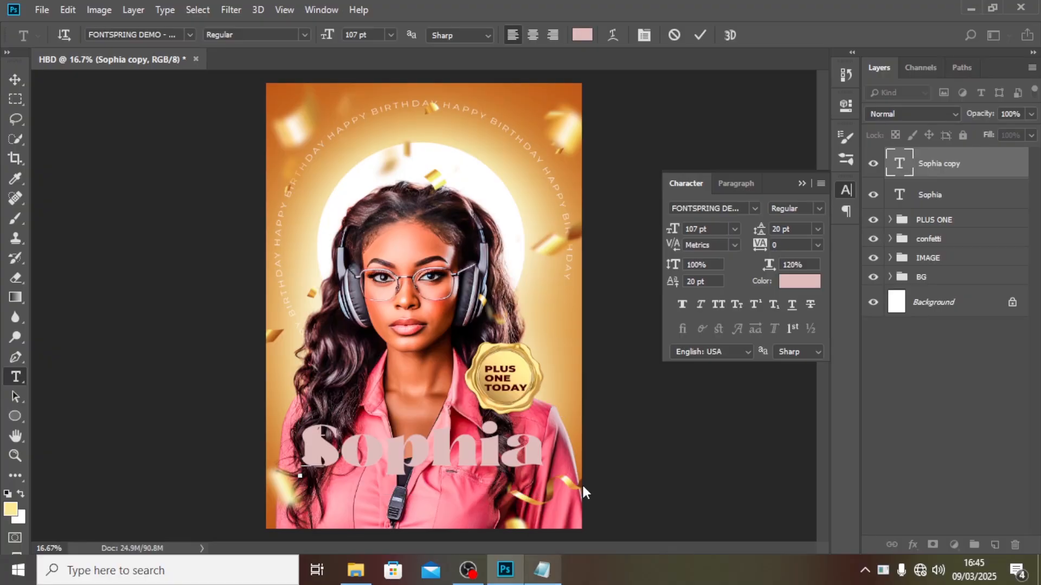
left_click(907, 165)
key("v")
left_click_drag(336, 447, 377, 384)
Change the "t" layer's font to FONTSPRING DEMO - Losta Masta Ornaments and apply faux bold
left_click(751, 209)
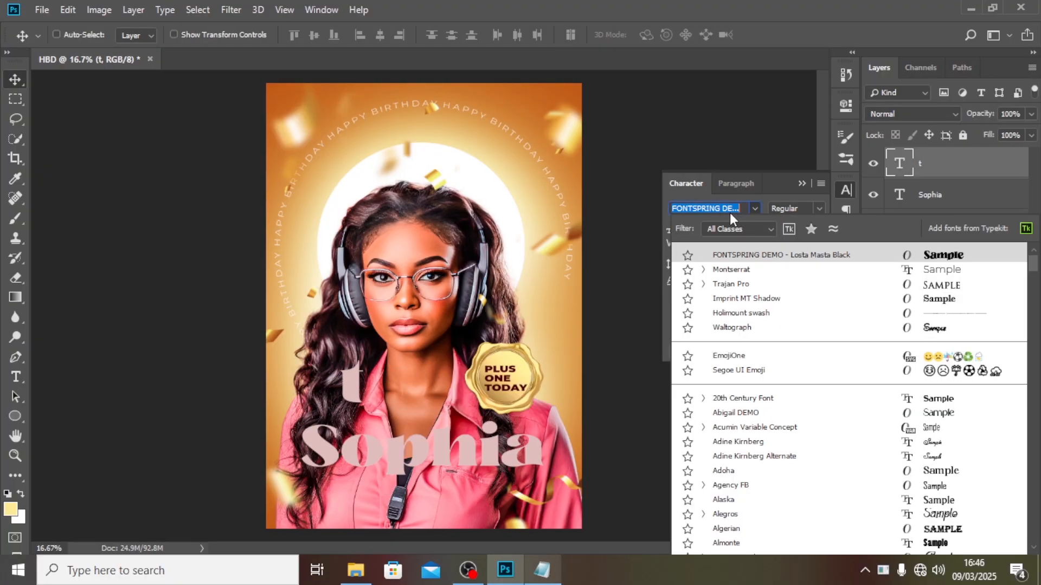
type("LOSTA")
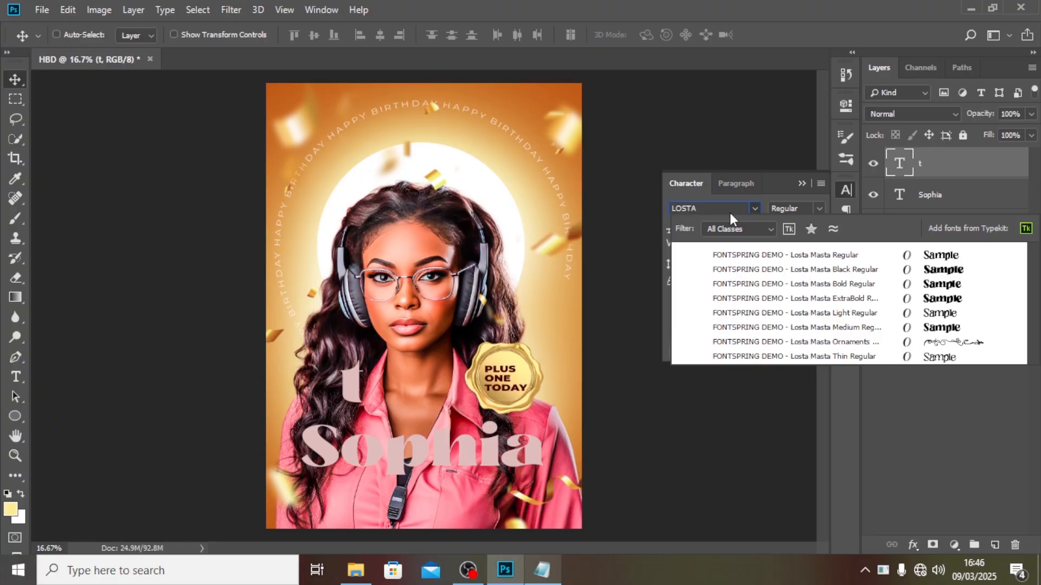
left_click(844, 347)
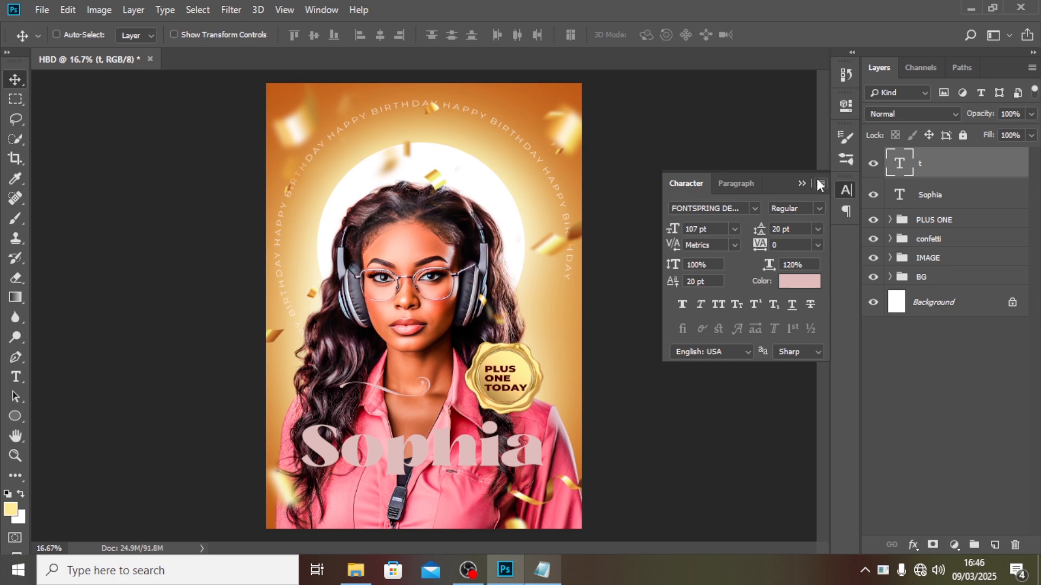
left_click(681, 304)
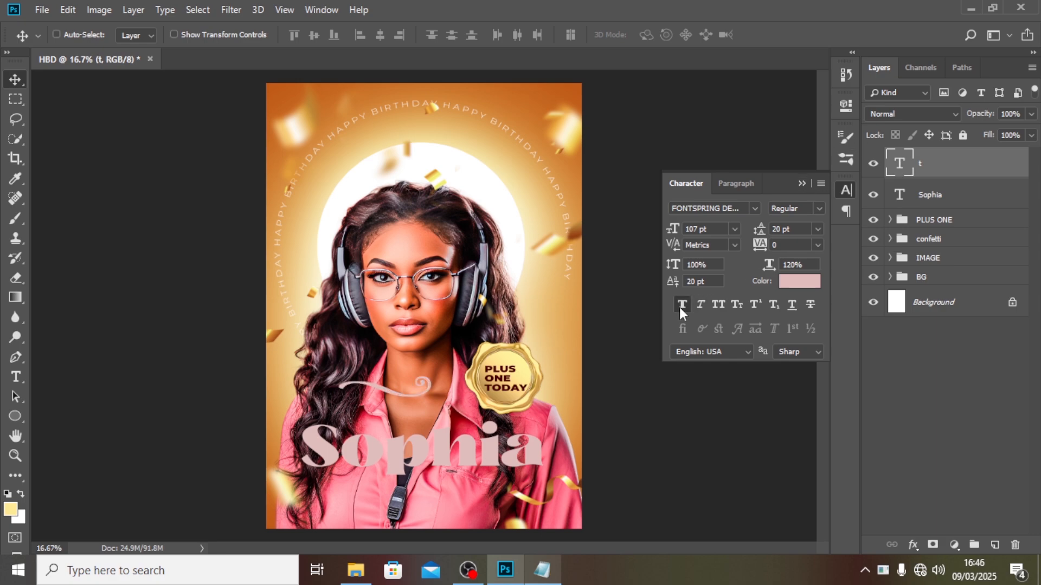
left_click(802, 183)
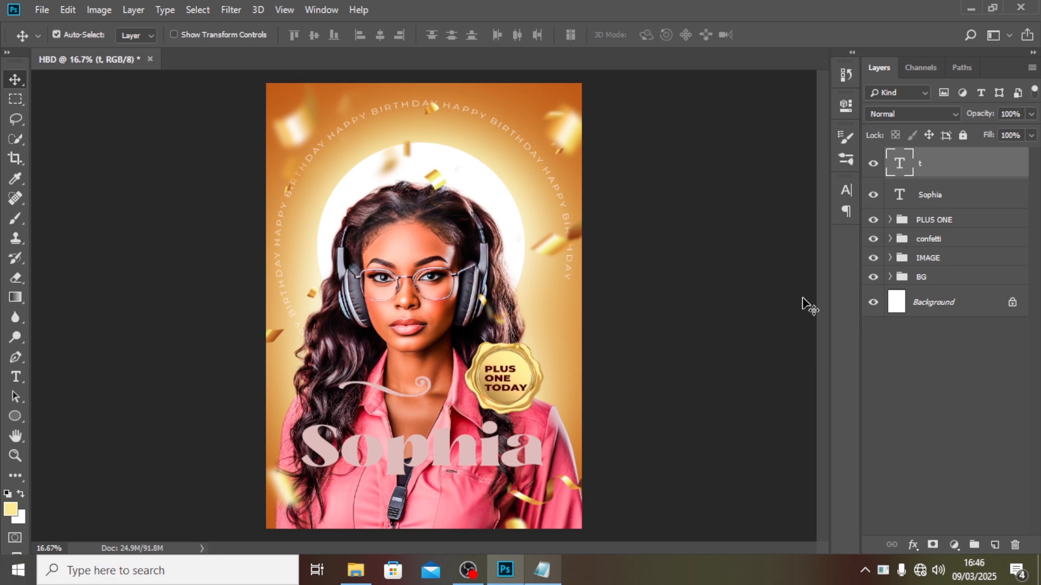
Flip the swirl ornament horizontally and move it down so it sits against the top of the name's first letters
key("ctrl+t")
right_click(424, 398)
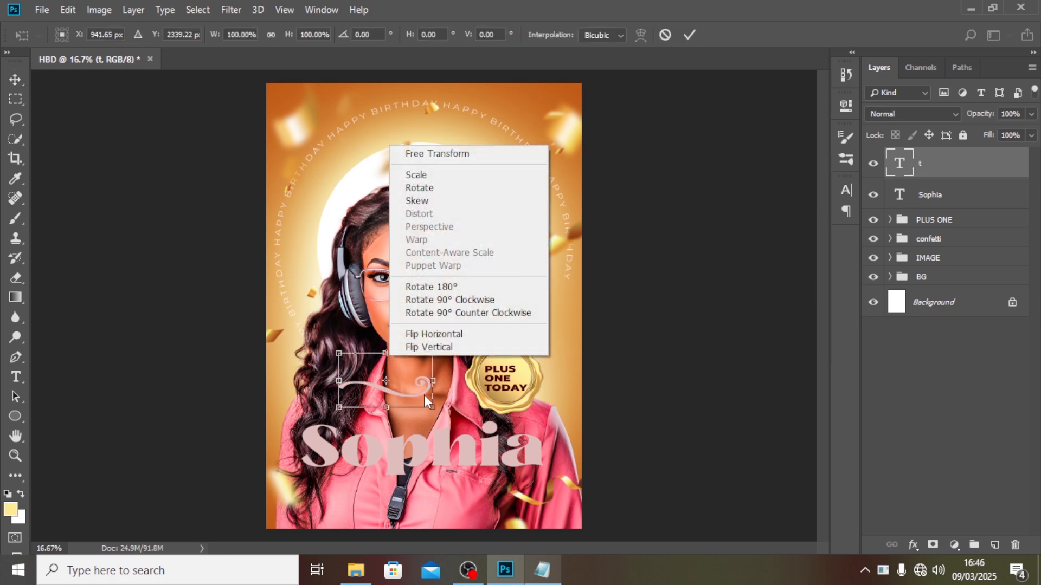
left_click(442, 337)
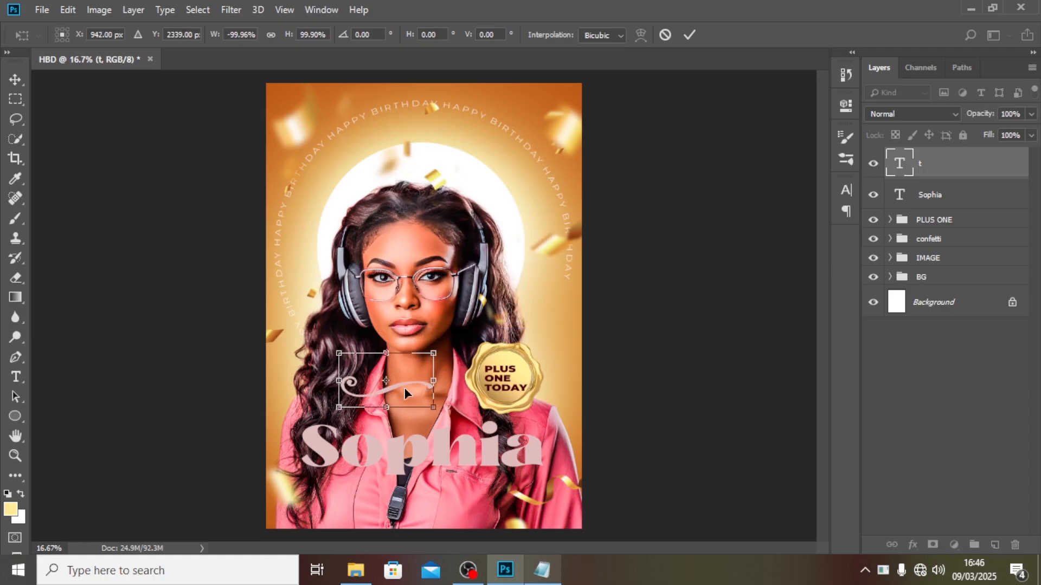
left_click_drag(405, 389, 402, 417)
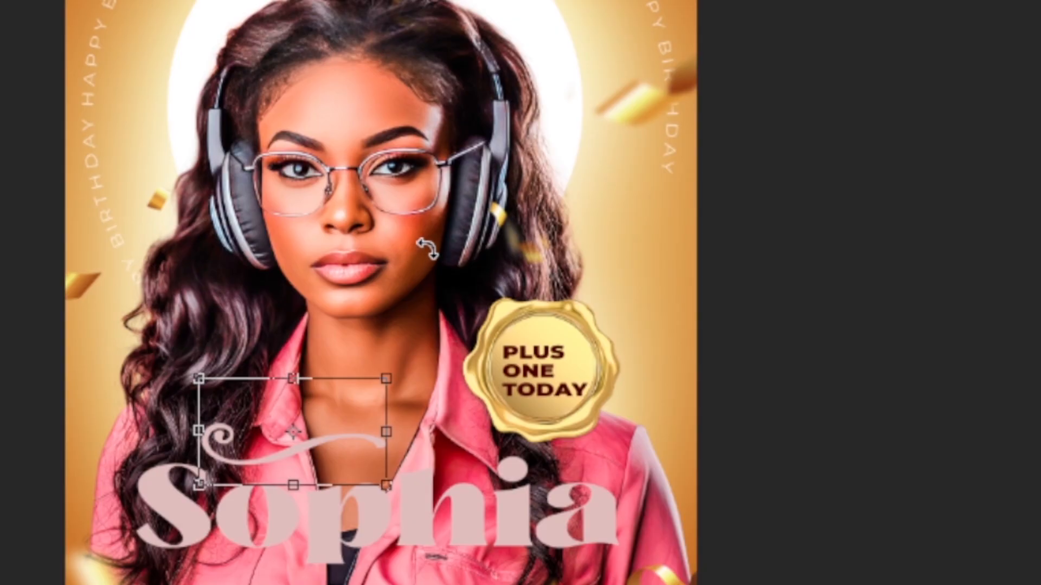
key("Return")
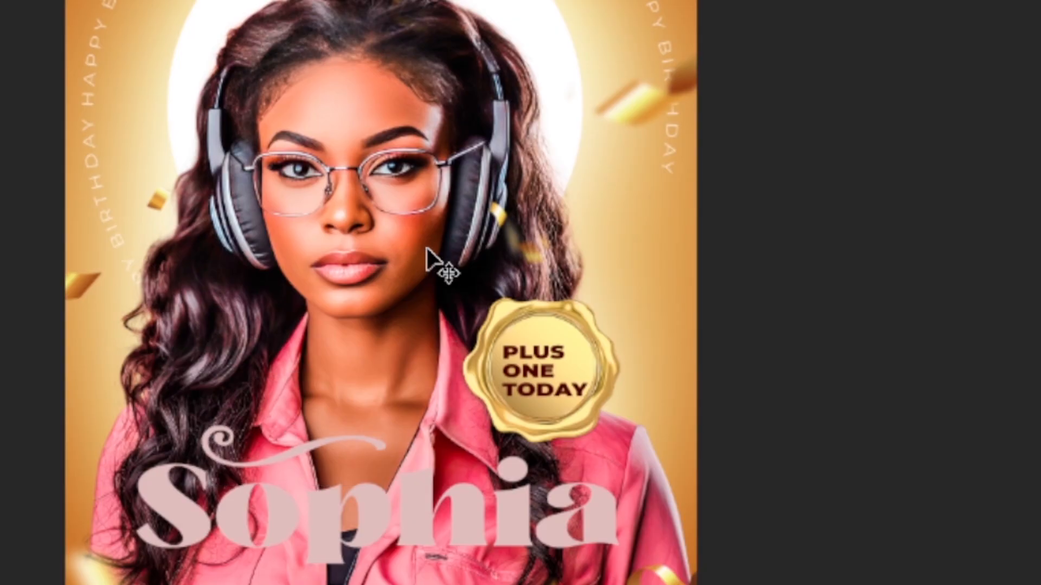
key("Down")
key("Right")
key("Right")
key("Right")
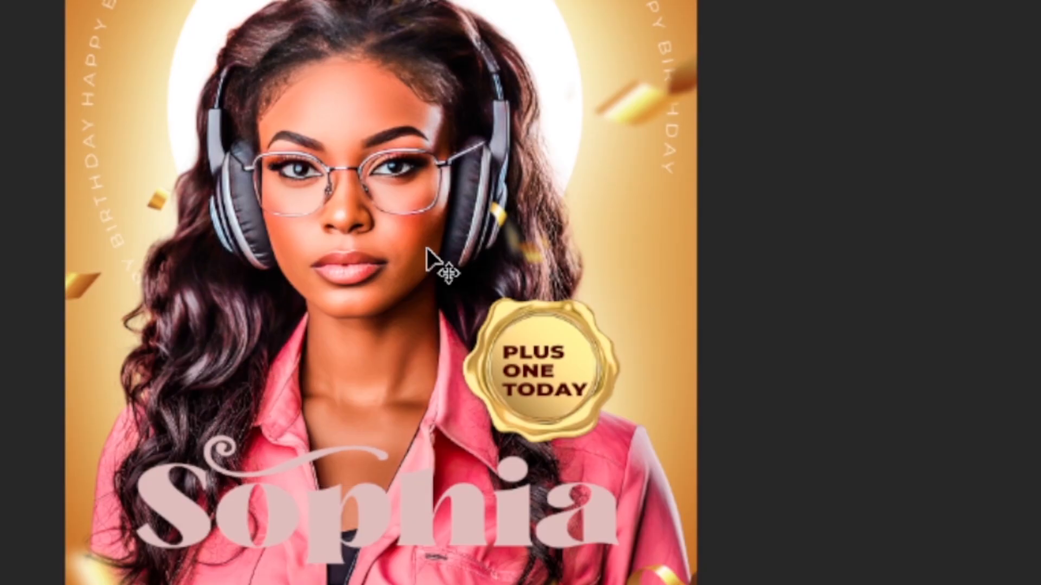
key("Down")
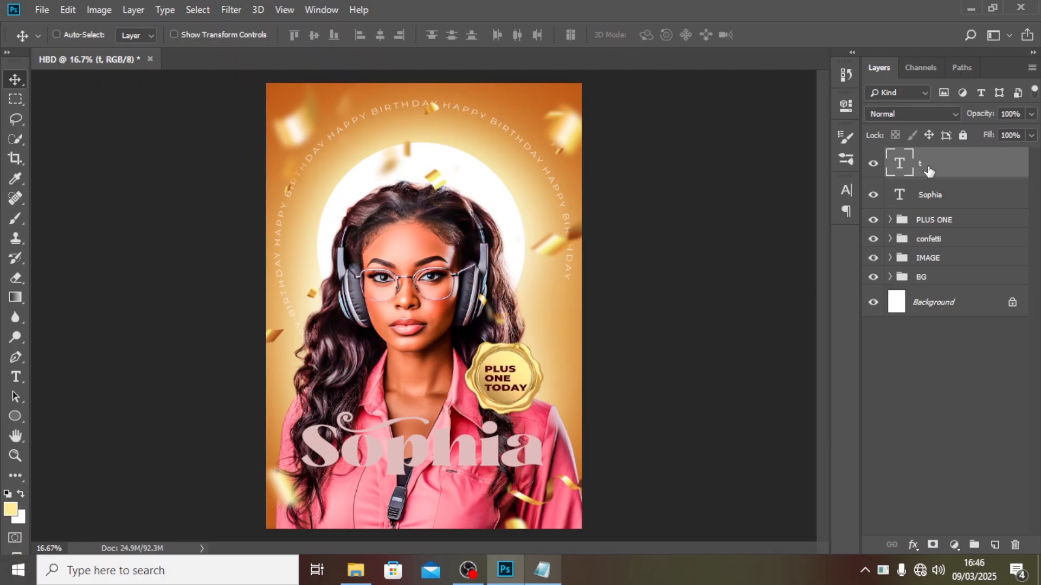
Turn off faux bold for the swirl ornament above the name
left_click(845, 191)
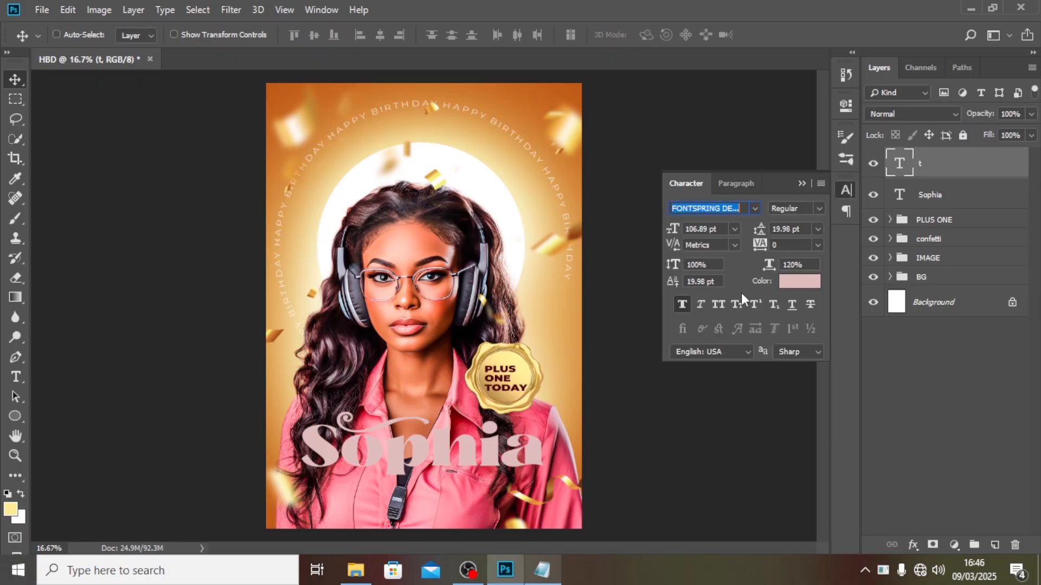
left_click(687, 305)
left_click(688, 303)
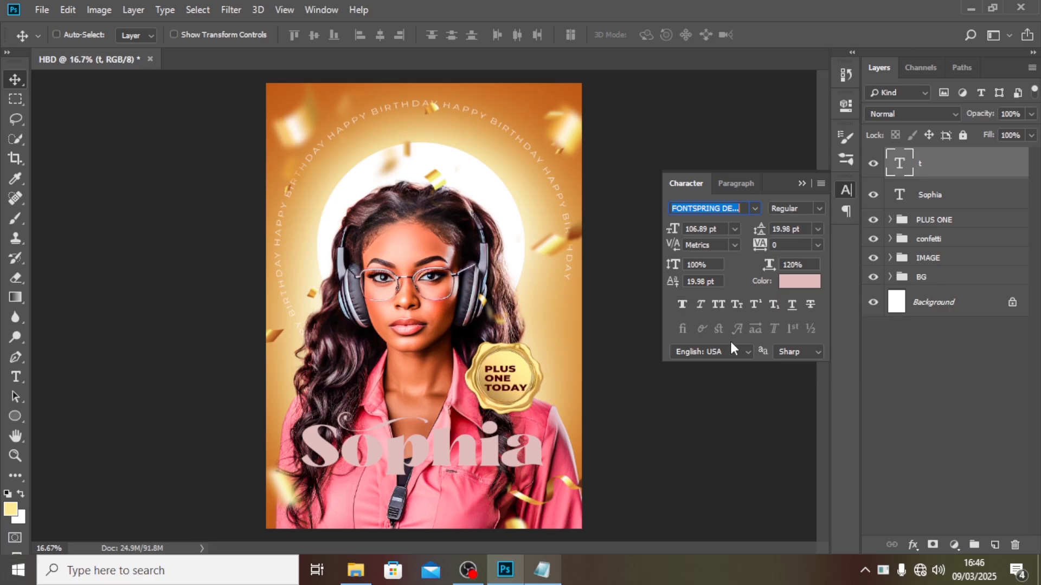
Turn faux bold back on for the swirl ornament, and group its layer with the name layer
left_click(682, 304)
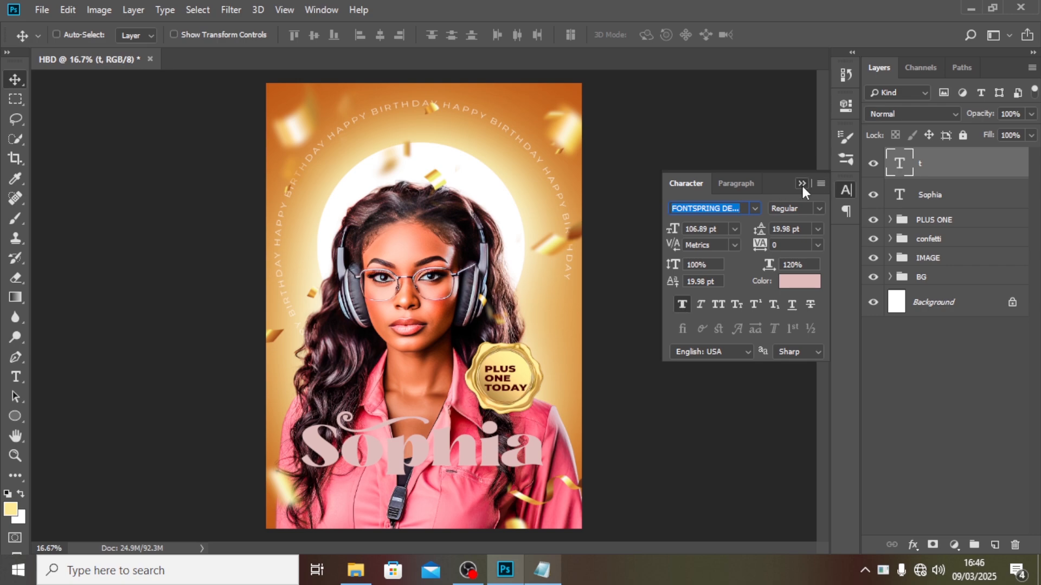
left_click(802, 183)
left_click(921, 198, "ctrl")
key("ctrl+g")
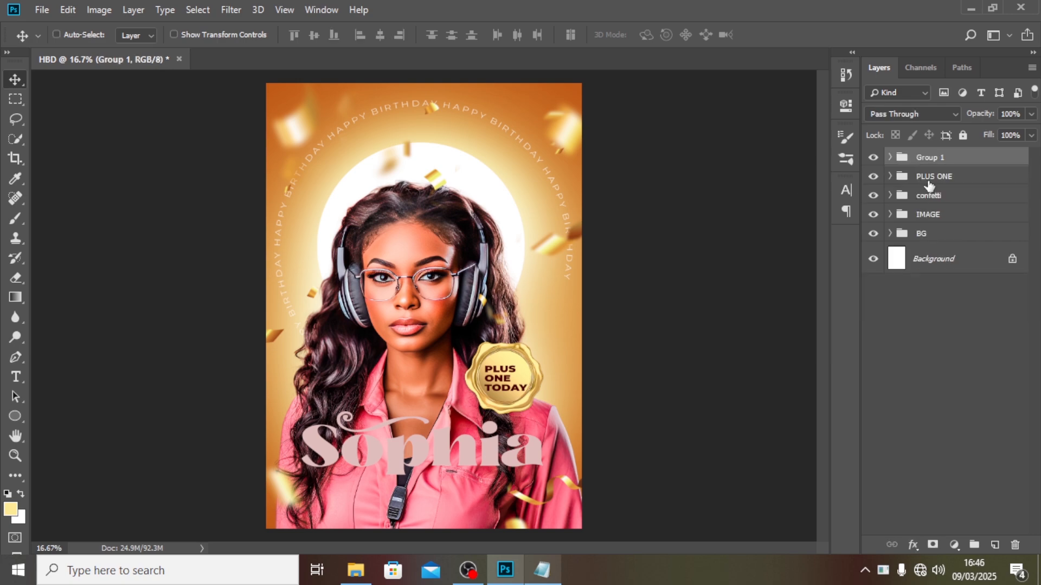
Rename the new layer group as NAME
double_click(931, 157)
type("NME")
key("Return")
double_click(930, 160)
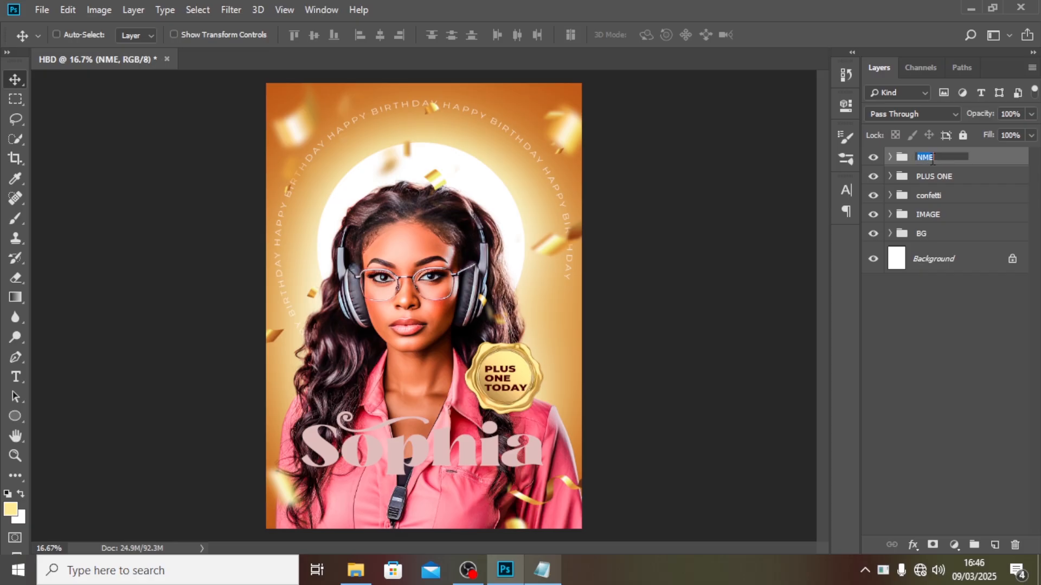
type("NAME")
key("Return")
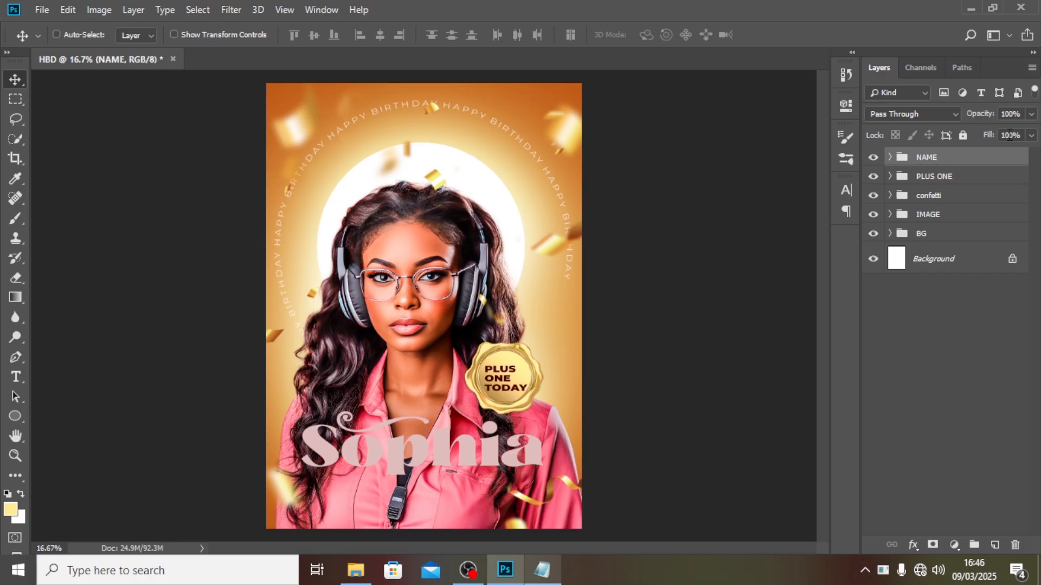
Add a reversed Reflected gradient overlay to the NAME group, with Normal blending, 100% opacity, a 66° angle and 37% scale
double_click(1009, 164)
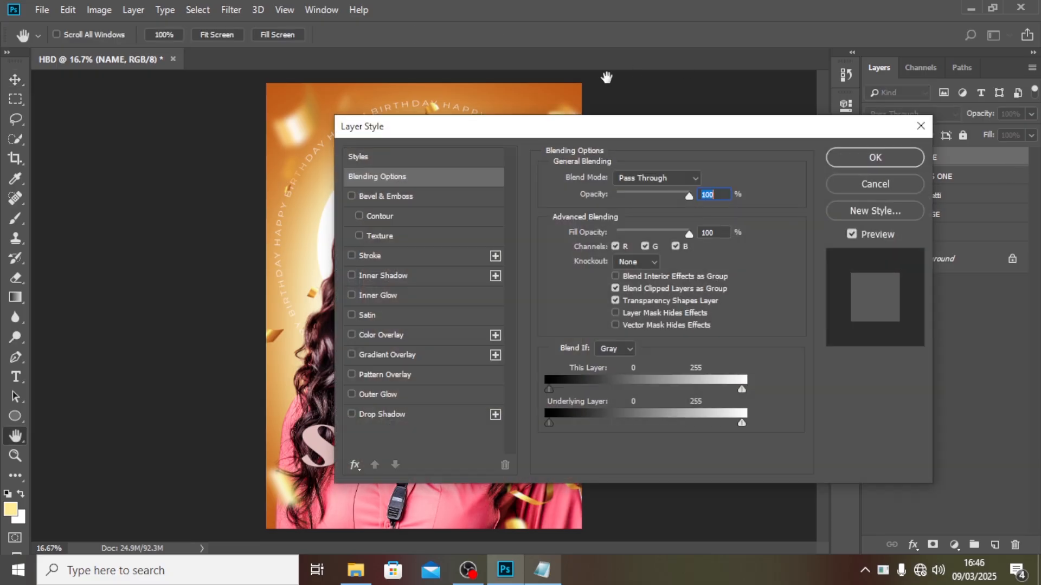
left_click_drag(574, 132, 714, 63)
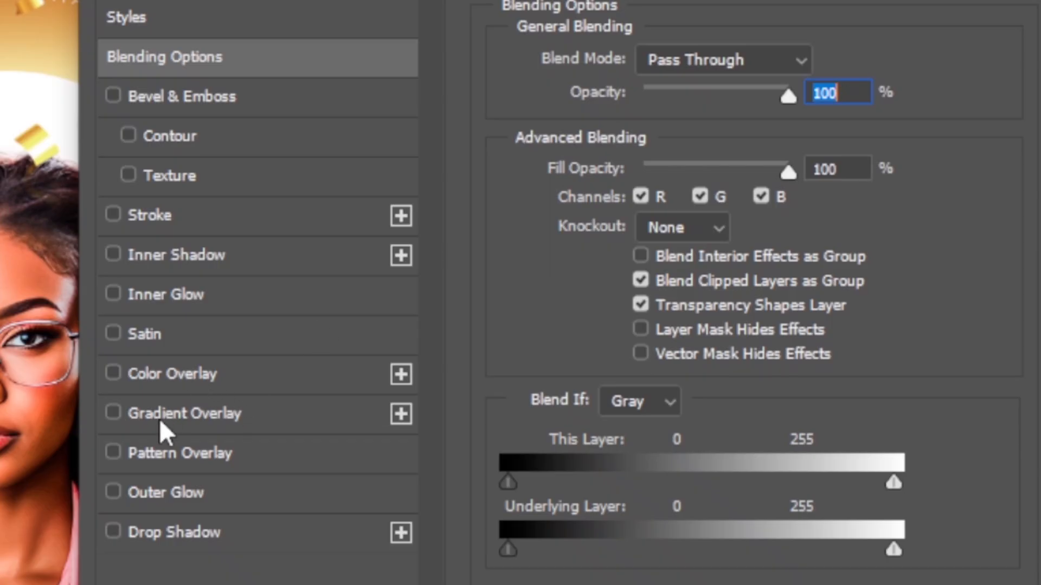
left_click(163, 425)
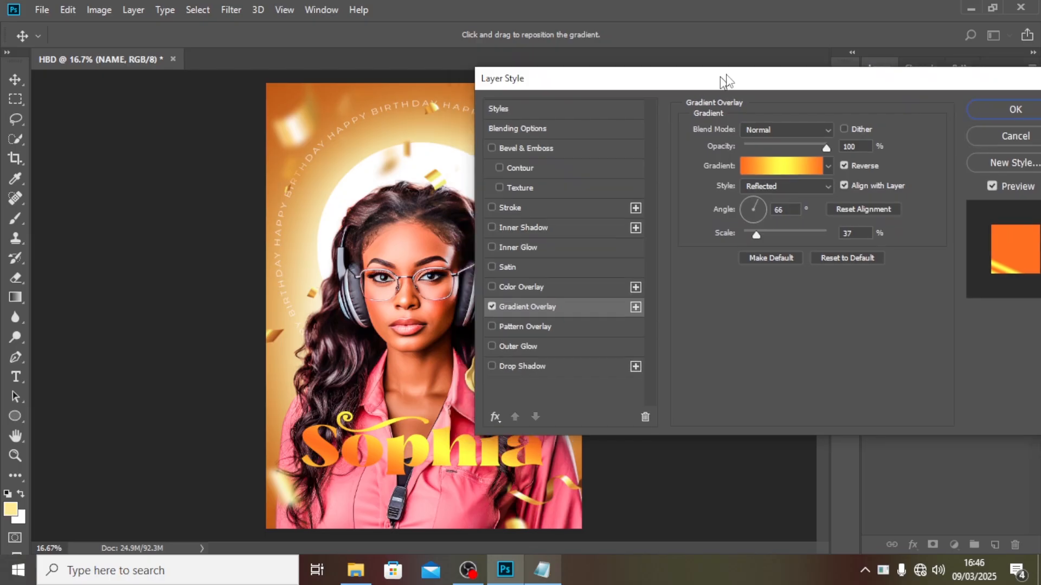
left_click_drag(726, 81, 776, 64)
Set the first colour stop of the overlay gradient to orange FF6E02
left_click(842, 151)
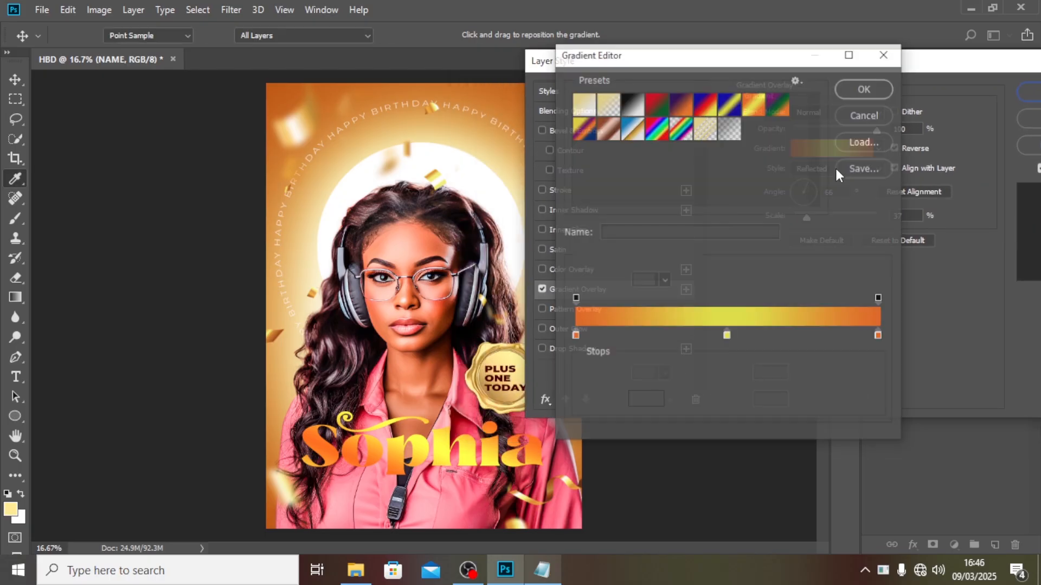
double_click(575, 337)
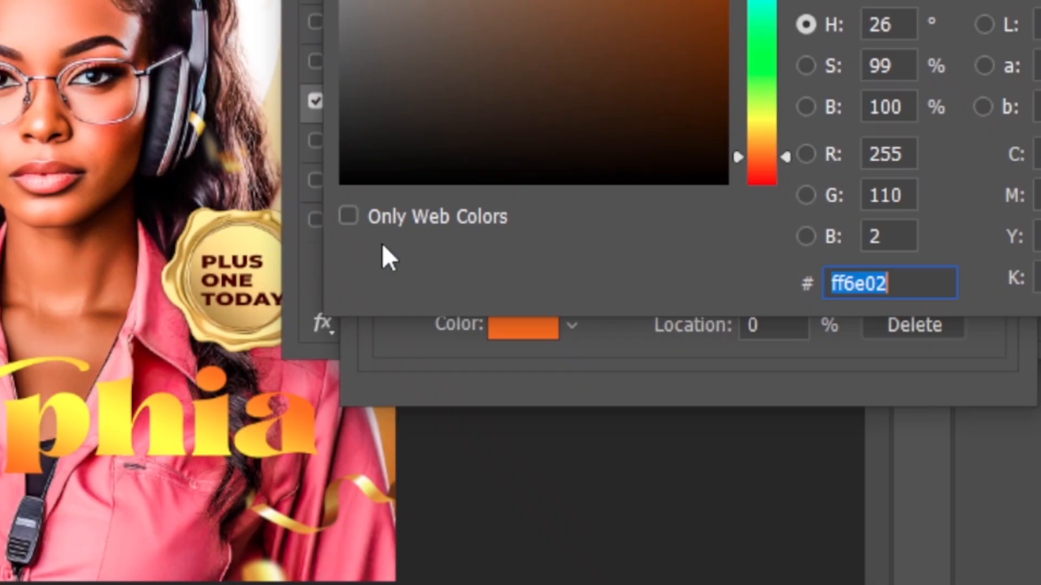
type("FF")
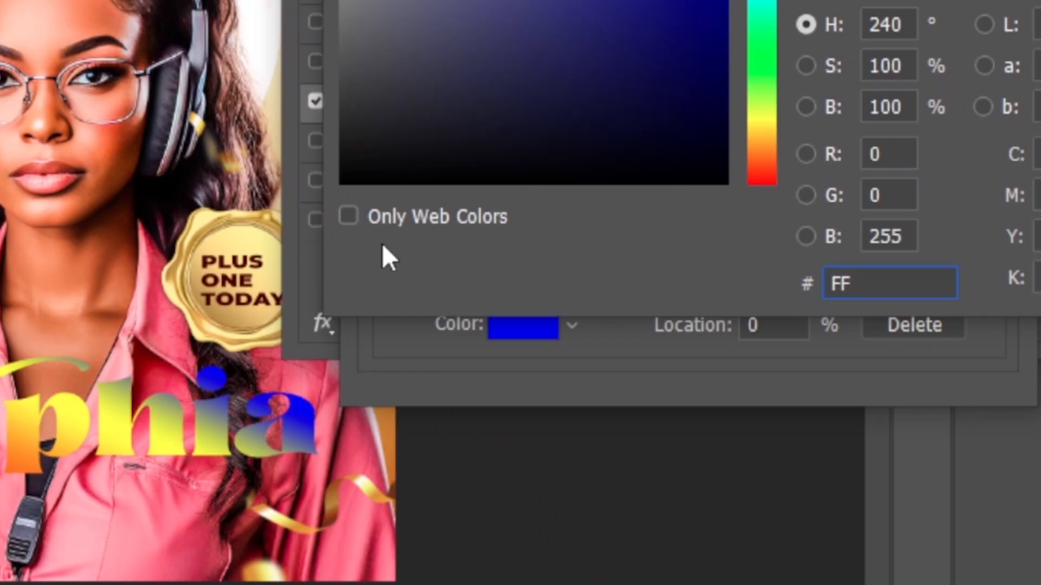
type("6E")
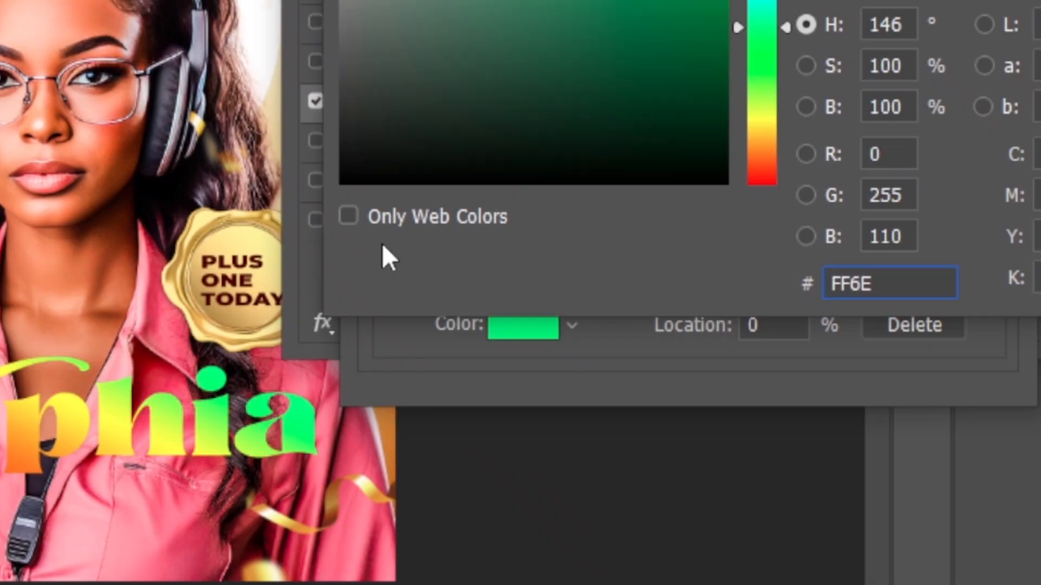
type("02")
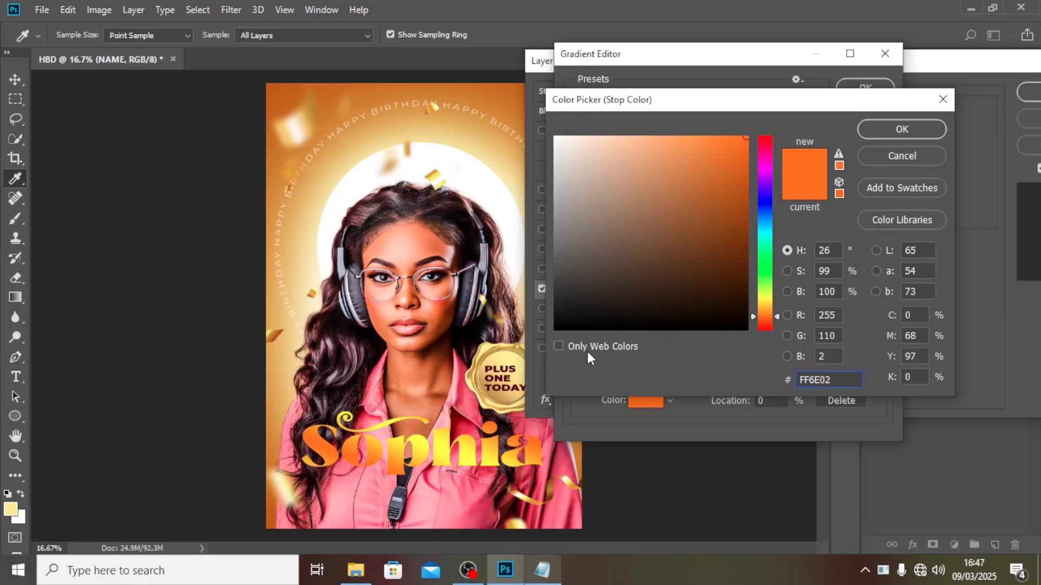
left_click(922, 130)
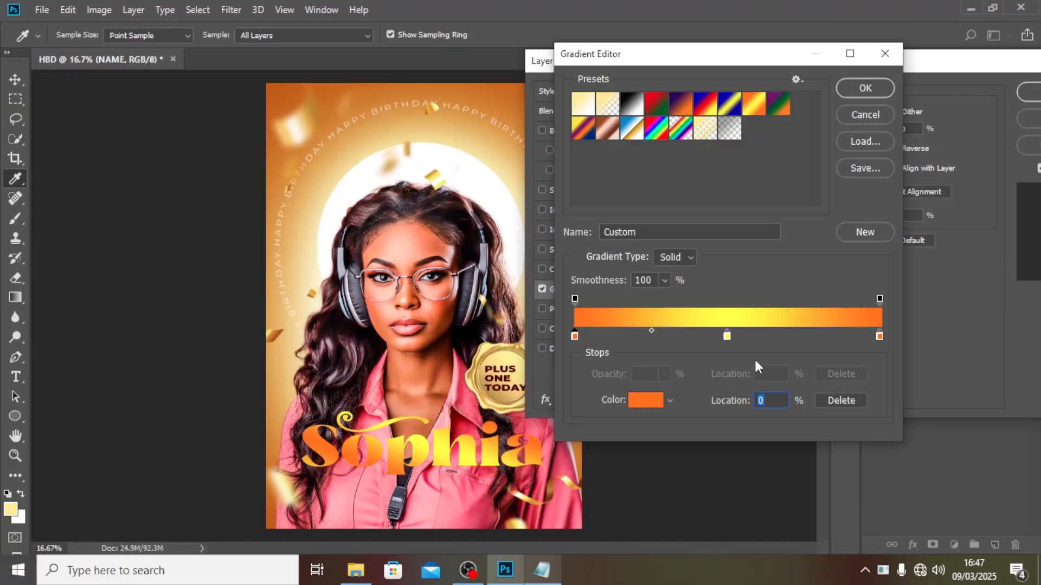
Set the middle colour stop at 50% of the overlay gradient to yellow FFFF00
double_click(727, 336)
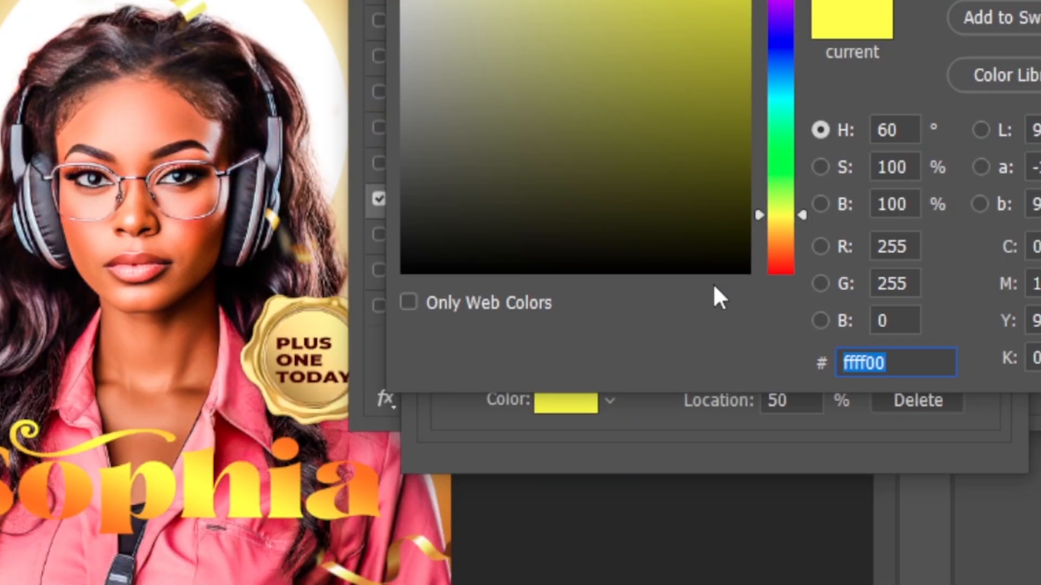
type("FFF")
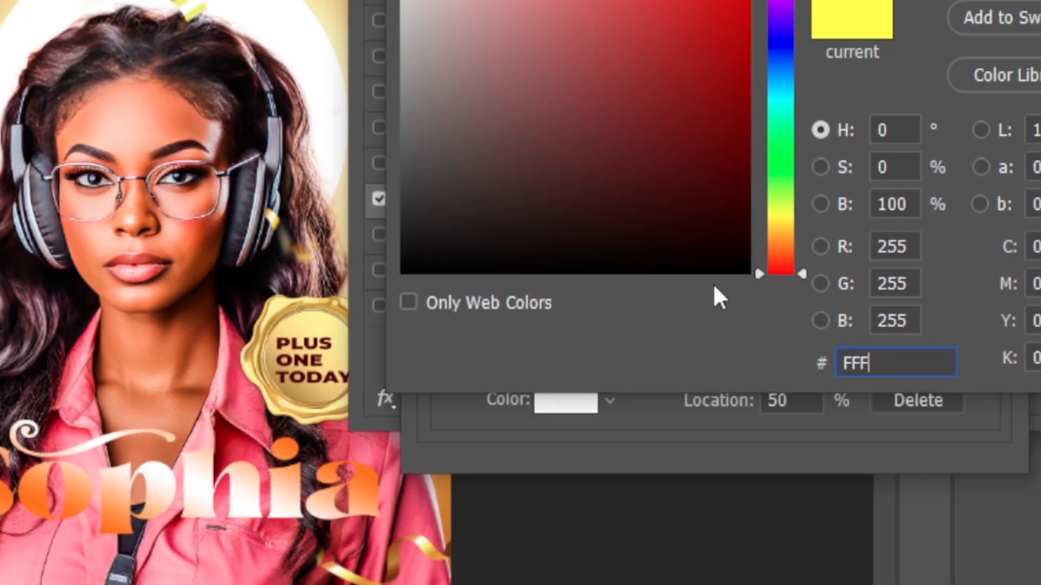
type("F00")
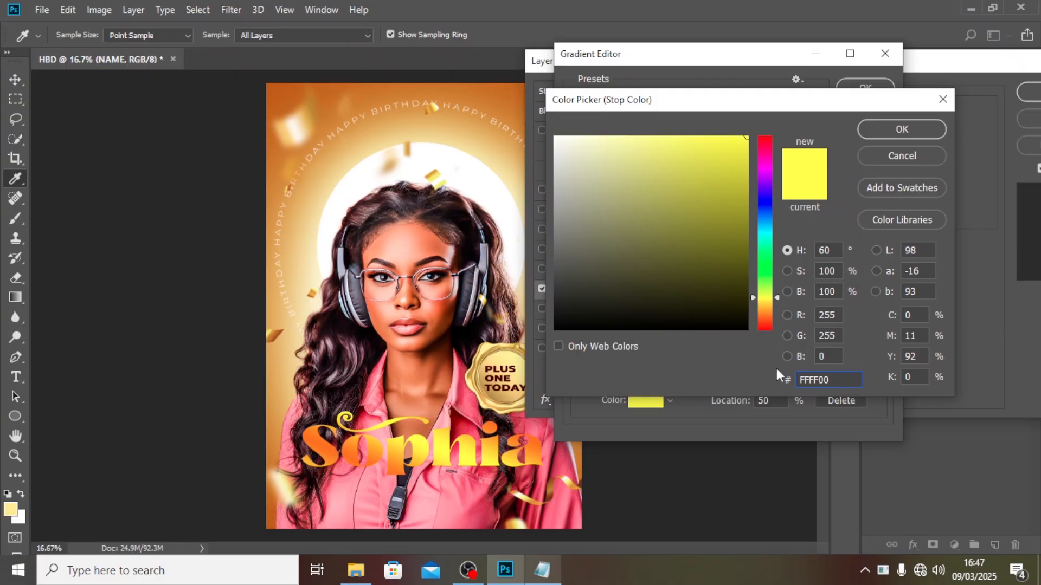
left_click(895, 133)
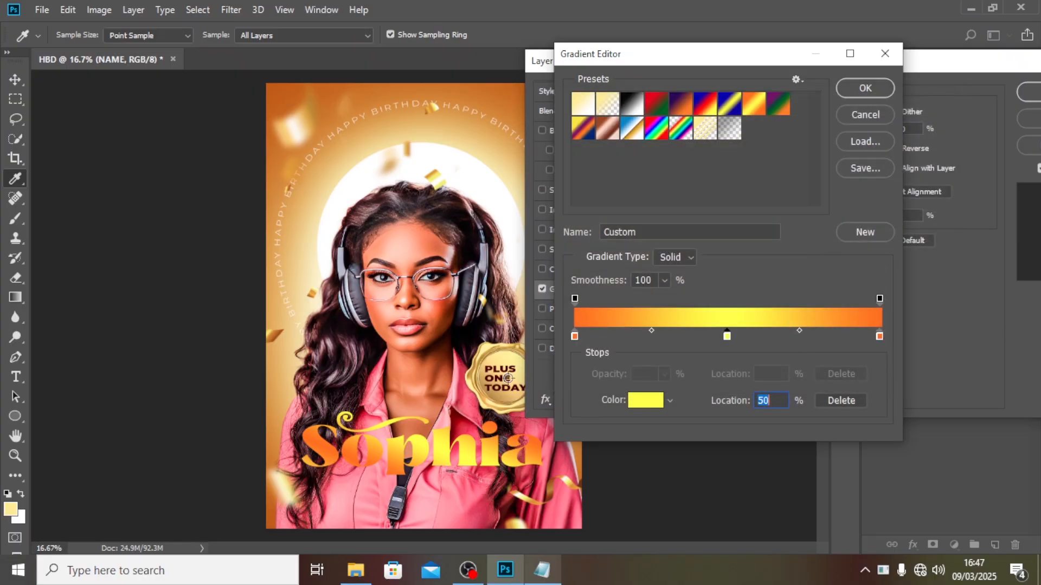
Replace the gradient's end stop with a copy of the orange first stop at location 100%, and accept the gradient
left_click(574, 336)
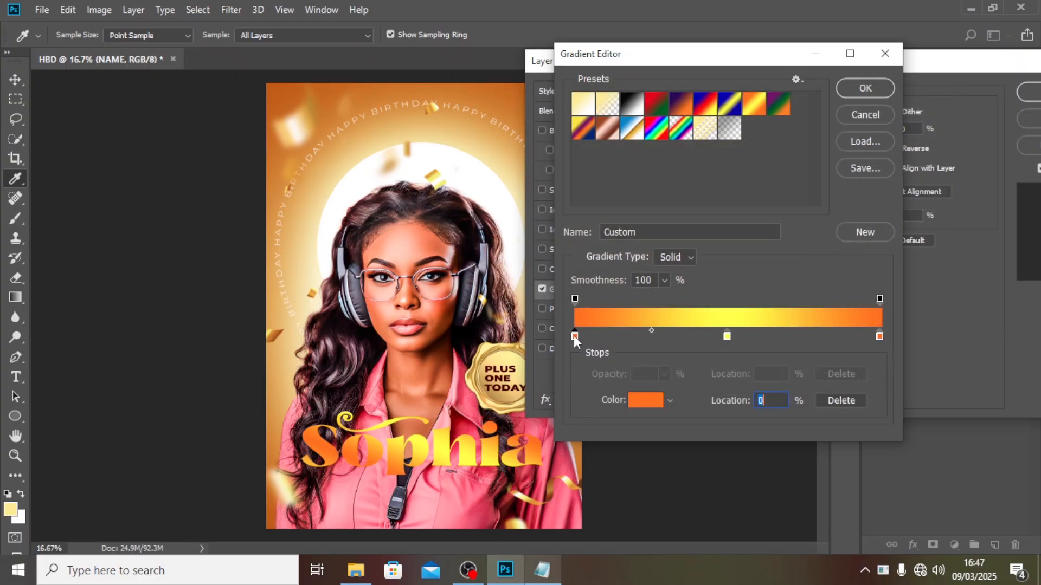
left_click(840, 337)
left_click_drag(879, 336, 887, 388)
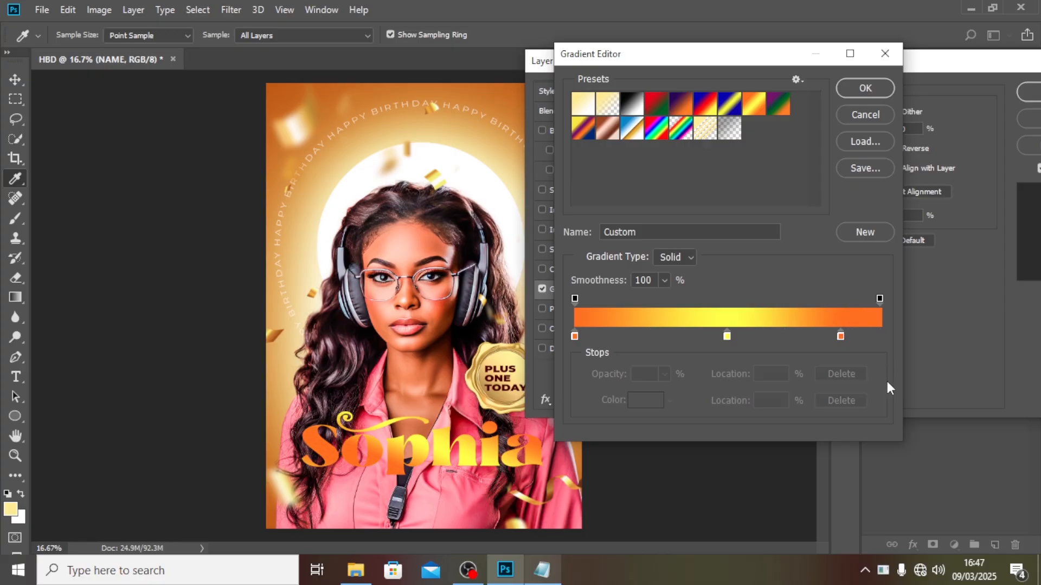
left_click_drag(841, 337, 894, 339)
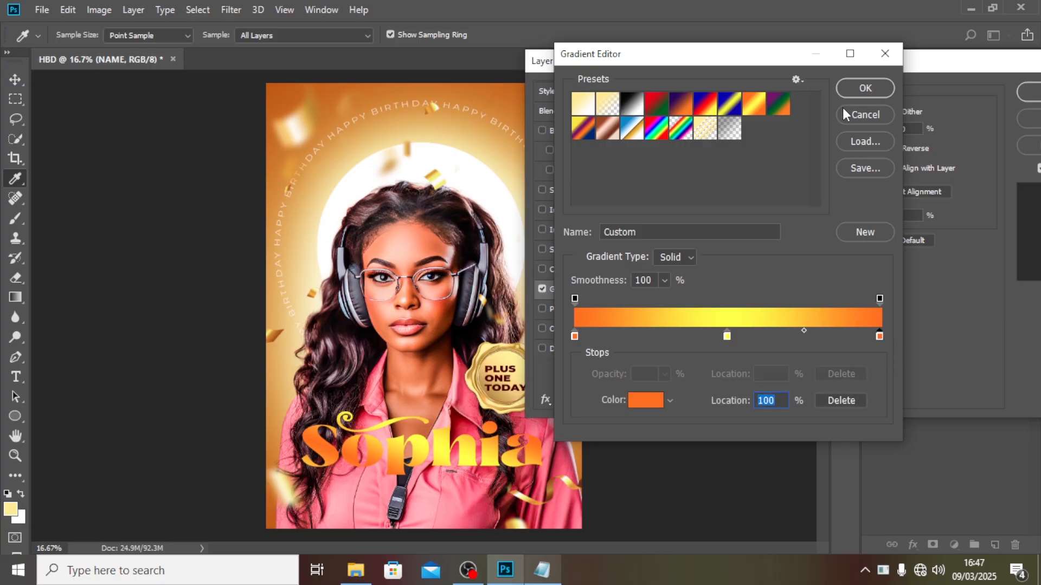
left_click(853, 85)
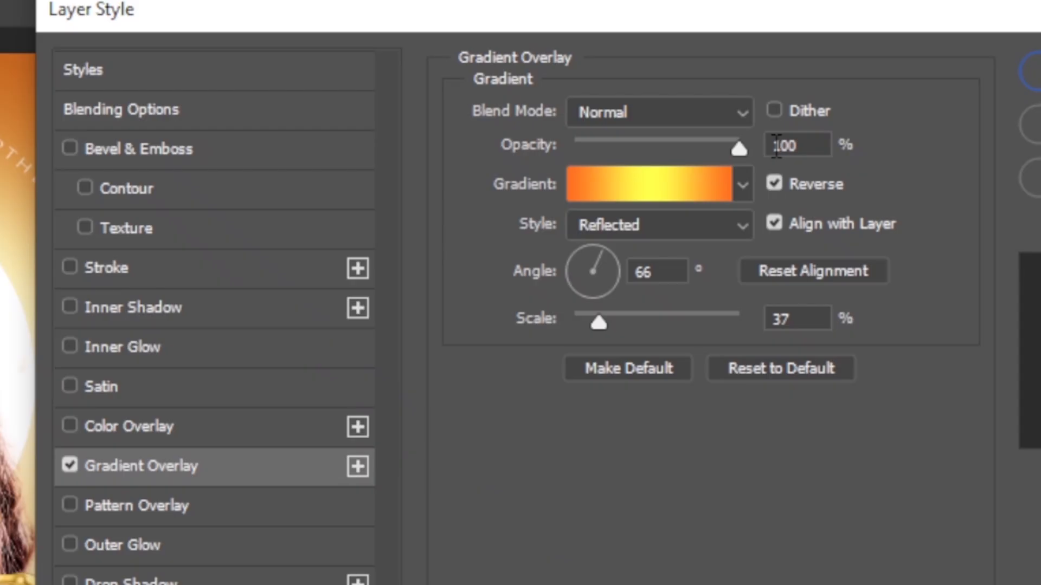
left_click(899, 129)
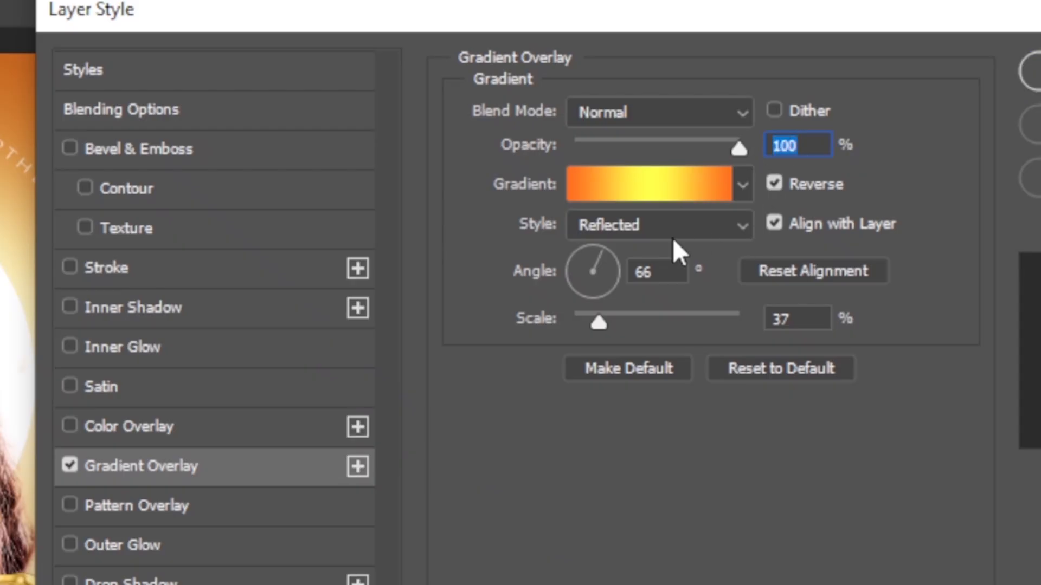
left_click(797, 319)
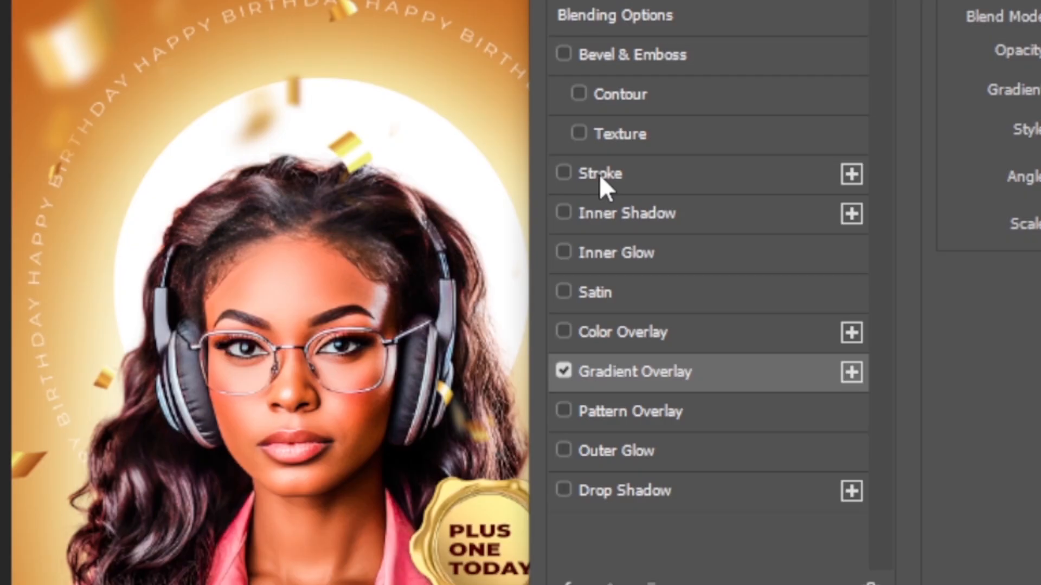
Add an 8 px black Outside stroke to the NAME group with Normal blending and 100% opacity
left_click(561, 190)
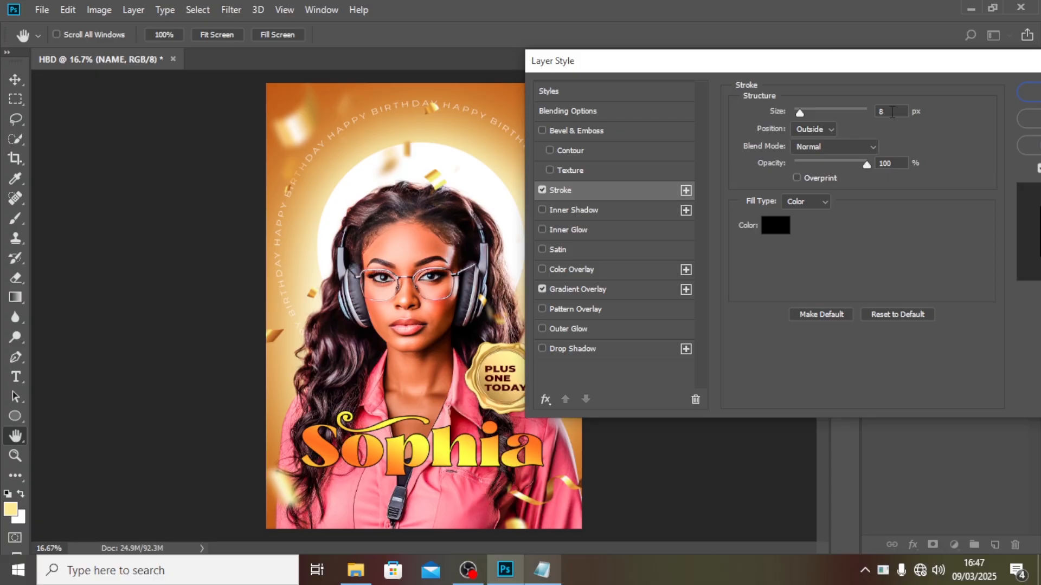
double_click(891, 112)
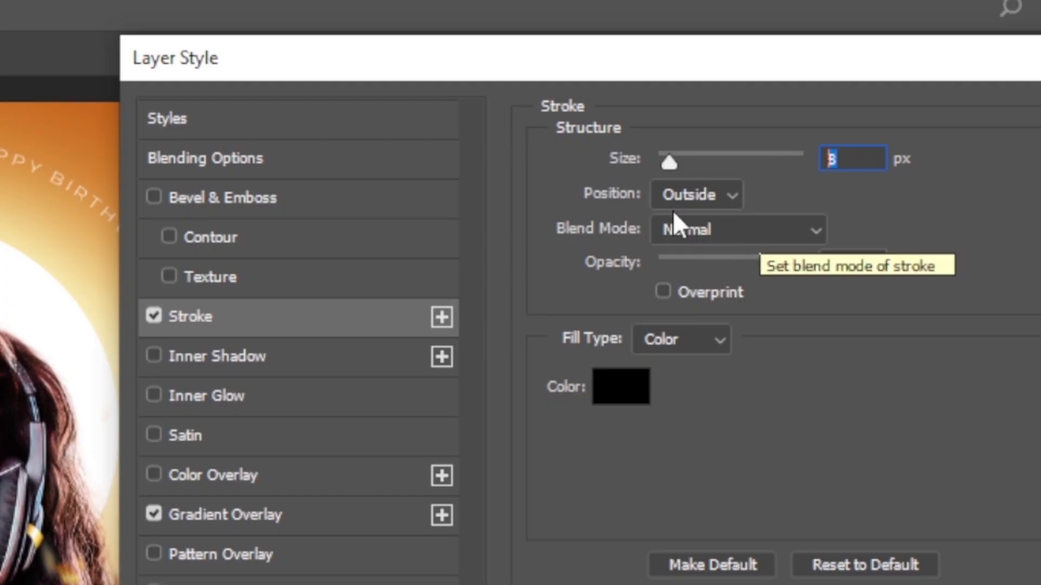
left_click(857, 266)
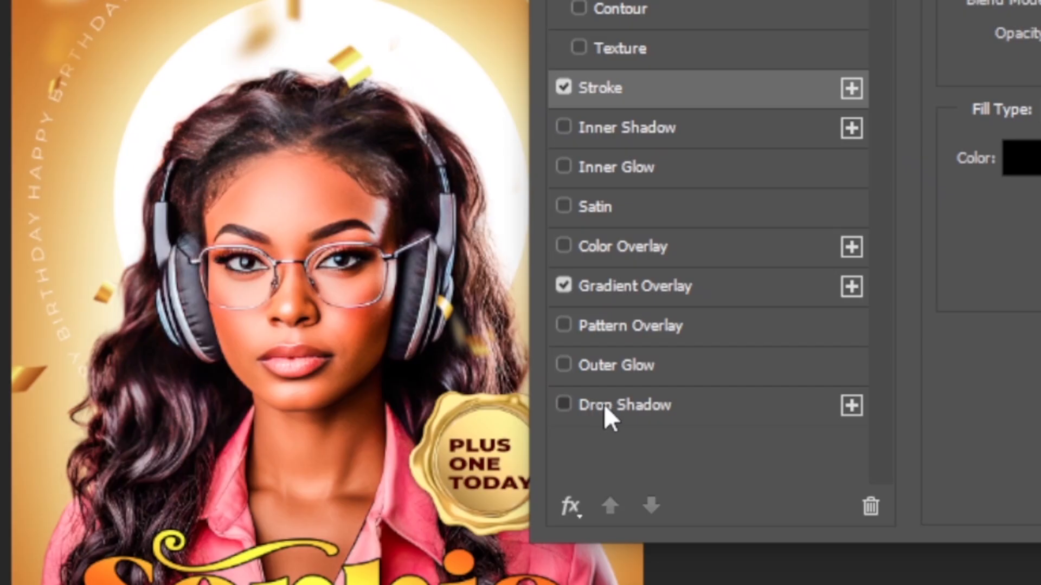
Apply a white Normal drop shadow to the NAME group: 100% opacity, 90° angle, distance 0 px, spread 40%, size 51 px; collapse its effects list
left_click(605, 404)
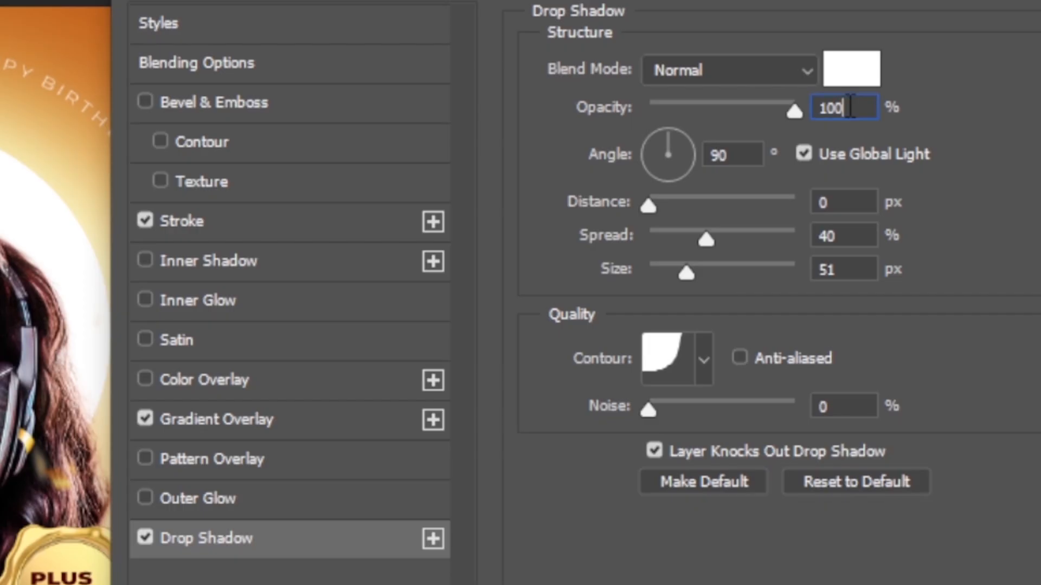
double_click(886, 133)
double_click(730, 153)
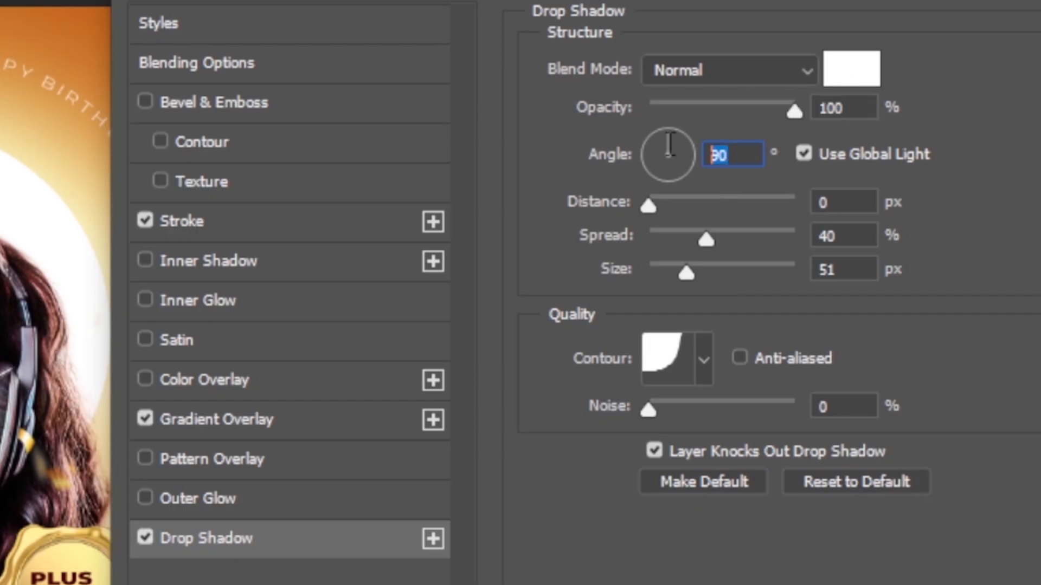
left_click_drag(844, 199, 798, 205)
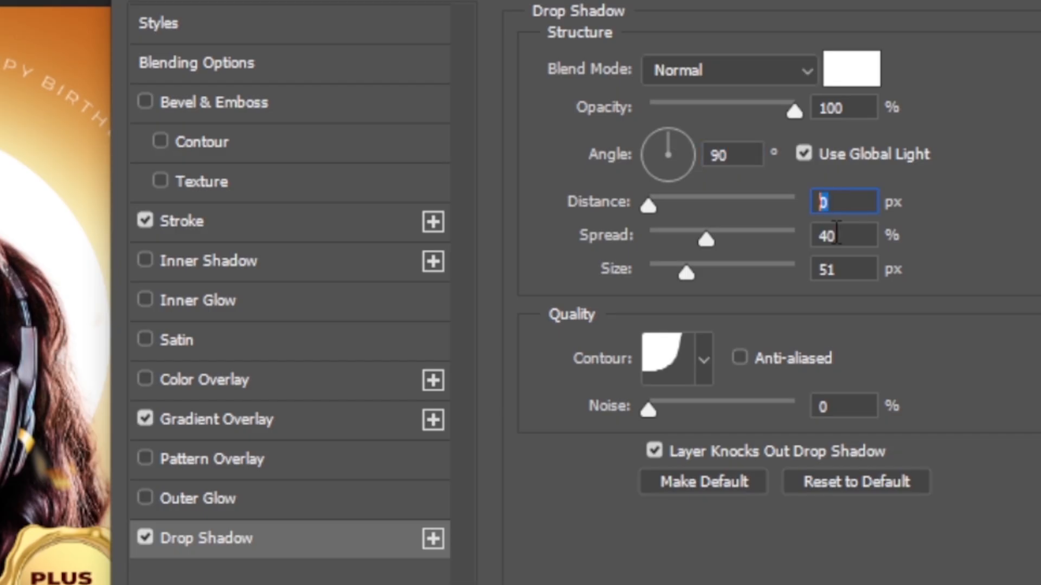
left_click_drag(843, 234, 814, 243)
left_click_drag(839, 277, 779, 280)
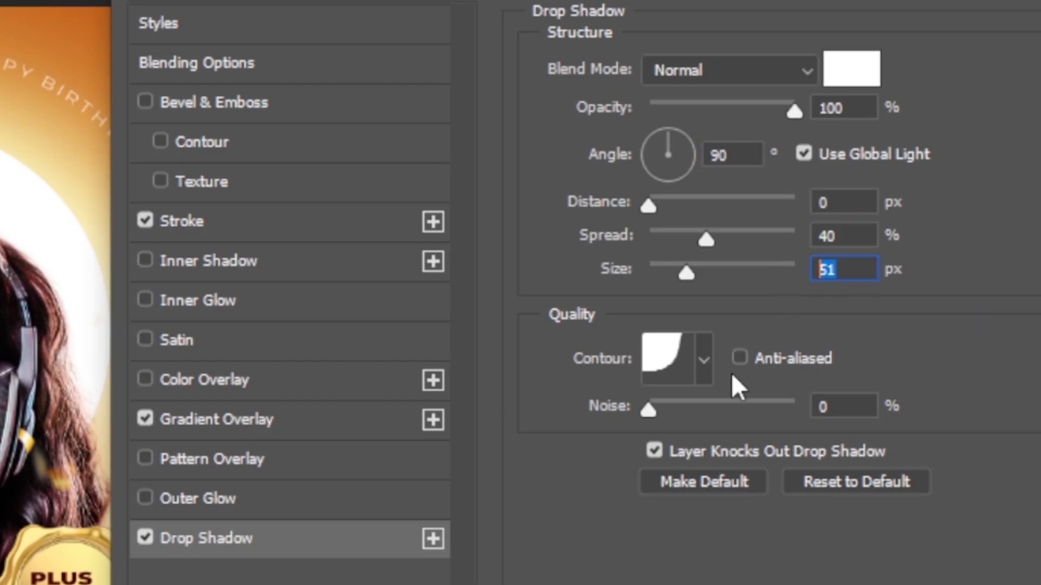
left_click(705, 361)
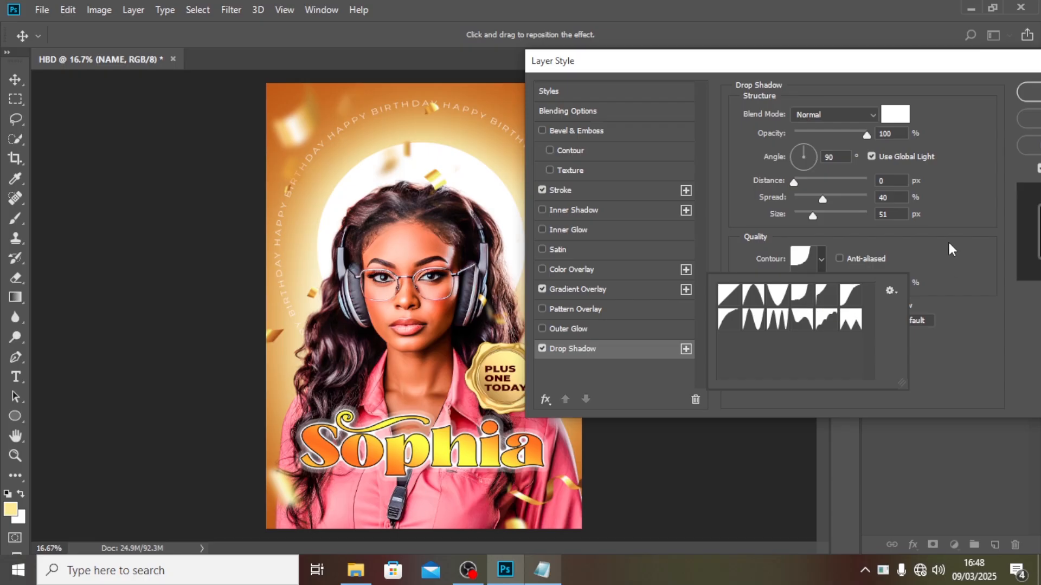
left_click(958, 315)
left_click_drag(862, 66, 776, 66)
left_click(971, 95)
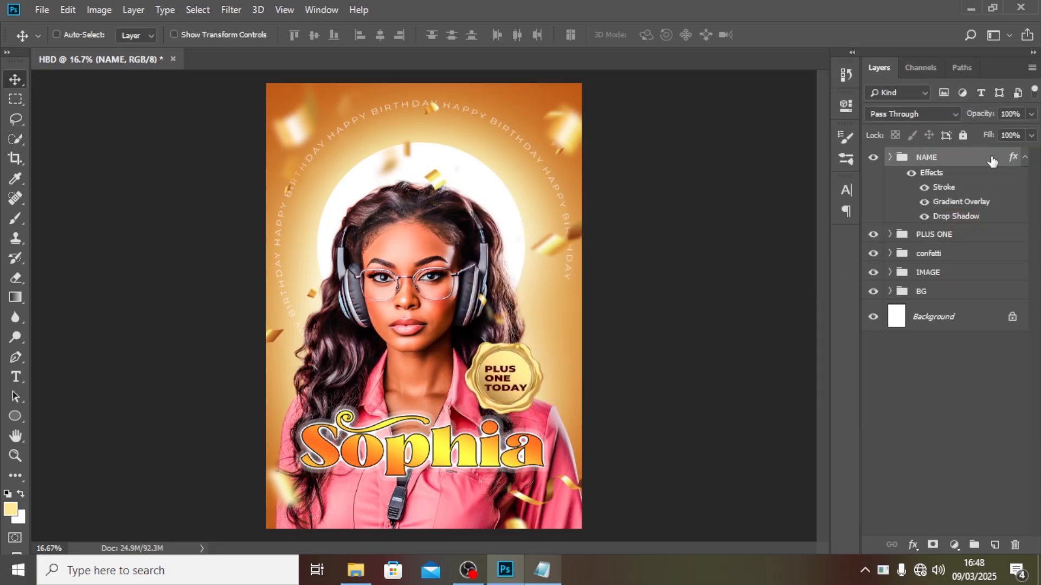
left_click(1028, 158)
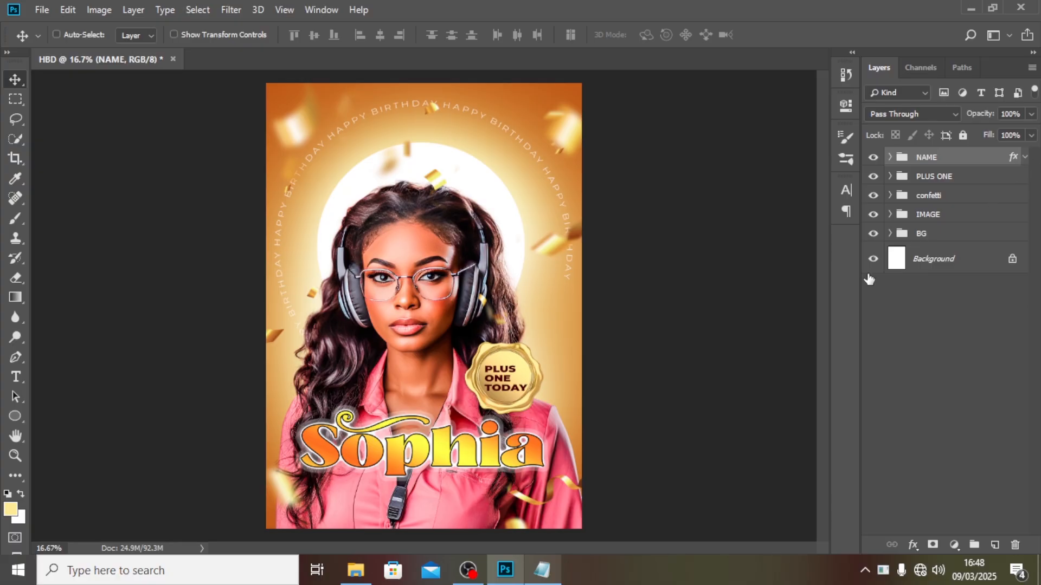
Place the embedded image "dl.beatsnoop.com-3000-yplxk29SDd copy" above the circular birthday text inside the BG group
left_click(889, 234)
left_click(952, 260)
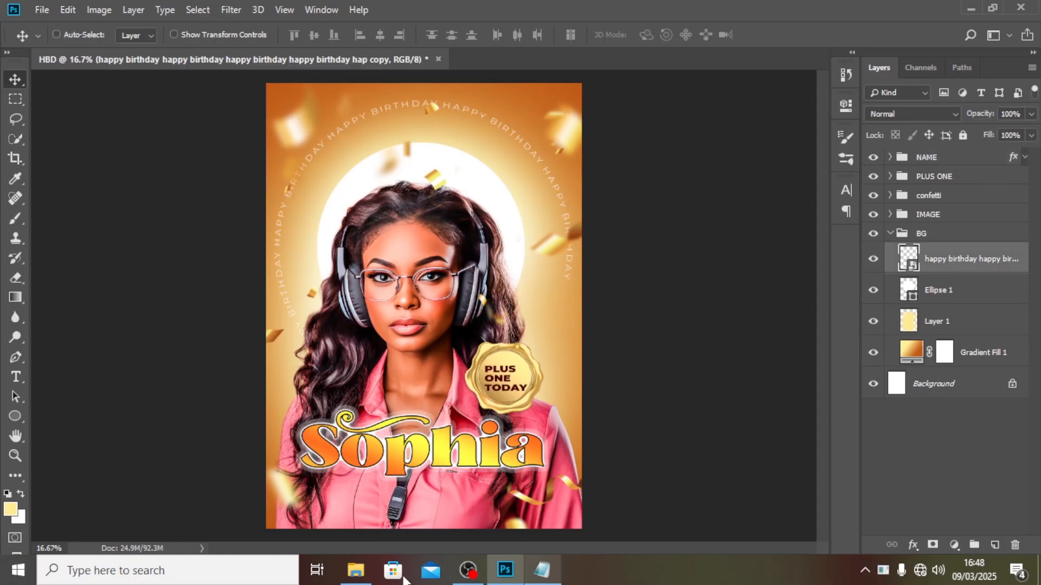
left_click(42, 10)
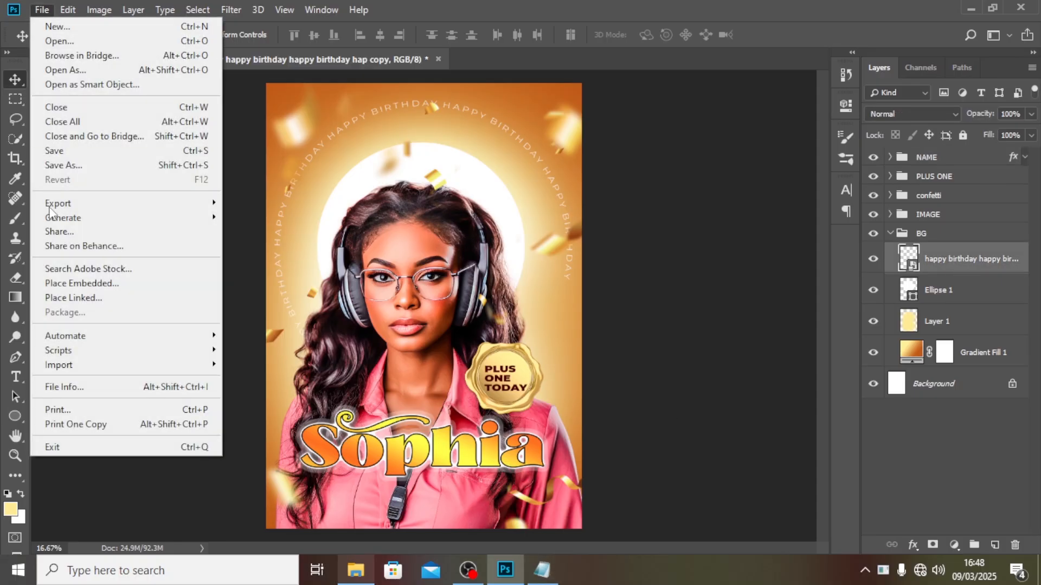
left_click(78, 282)
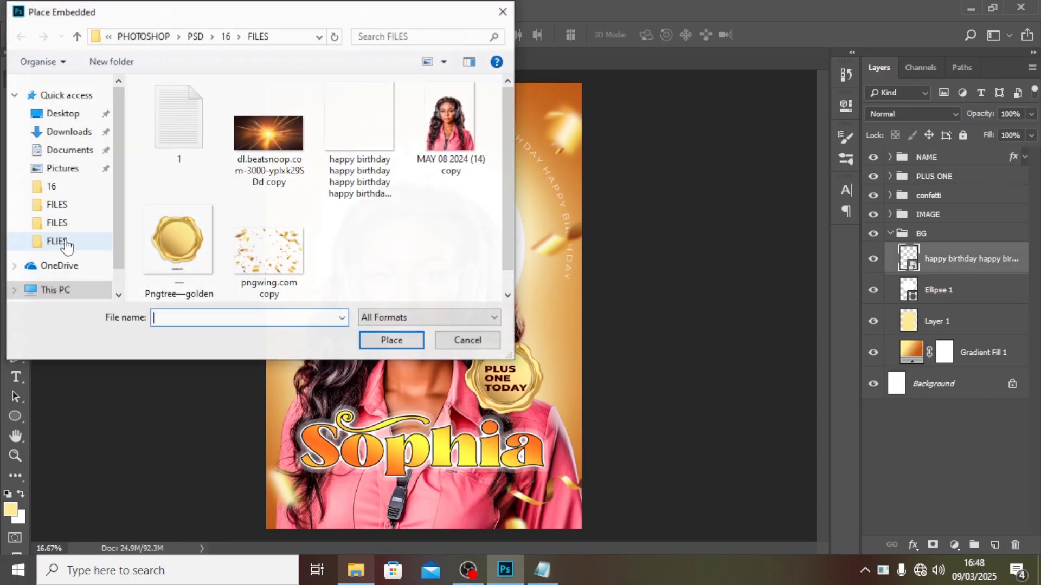
left_click(277, 157)
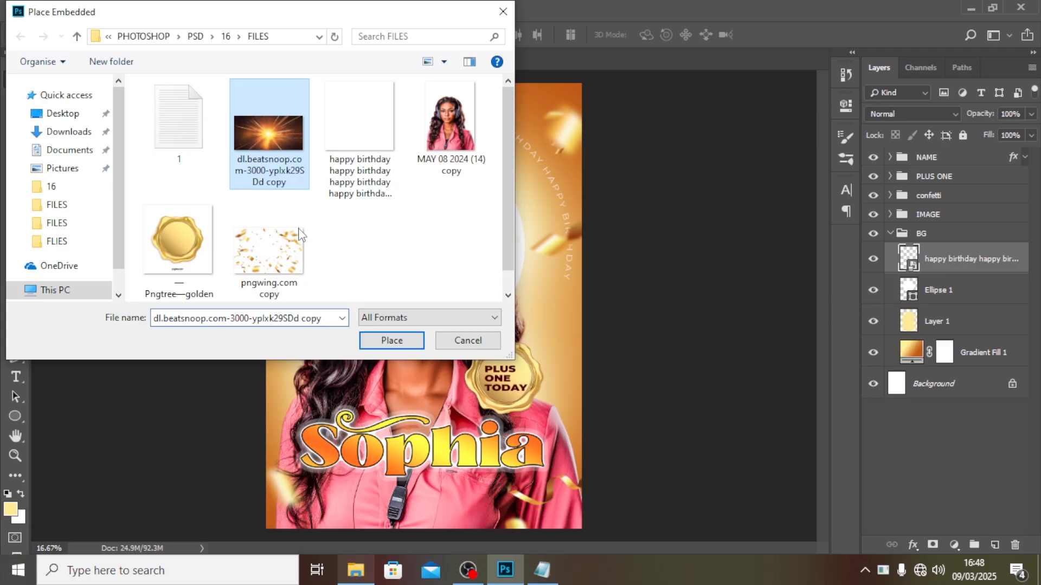
left_click(391, 341)
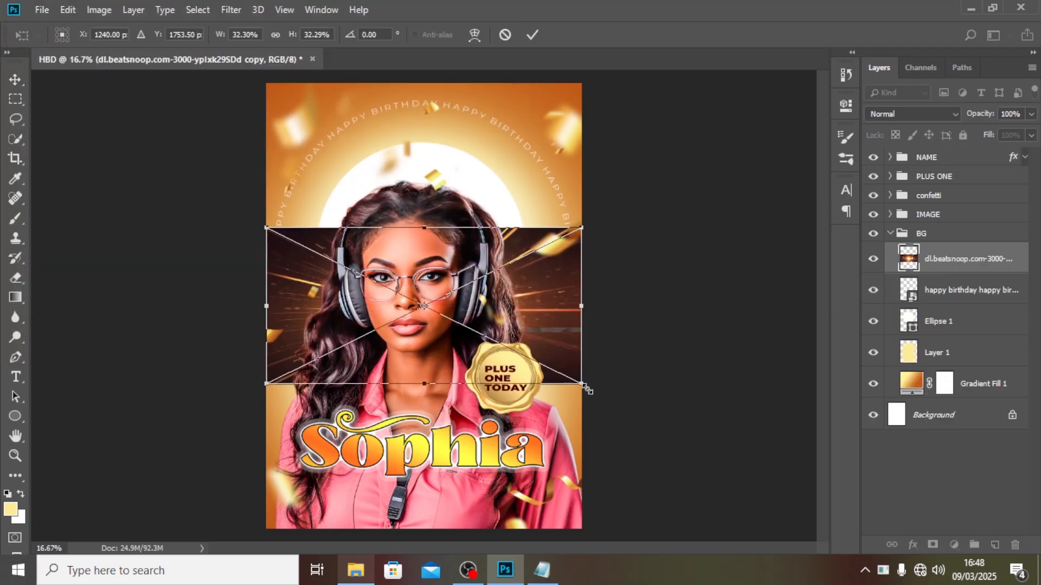
Scale the placed light-burst image to about 64.65% and position it to span the flyer's upper part behind the portrait
left_click_drag(584, 388, 674, 446)
left_click_drag(485, 293, 485, 197)
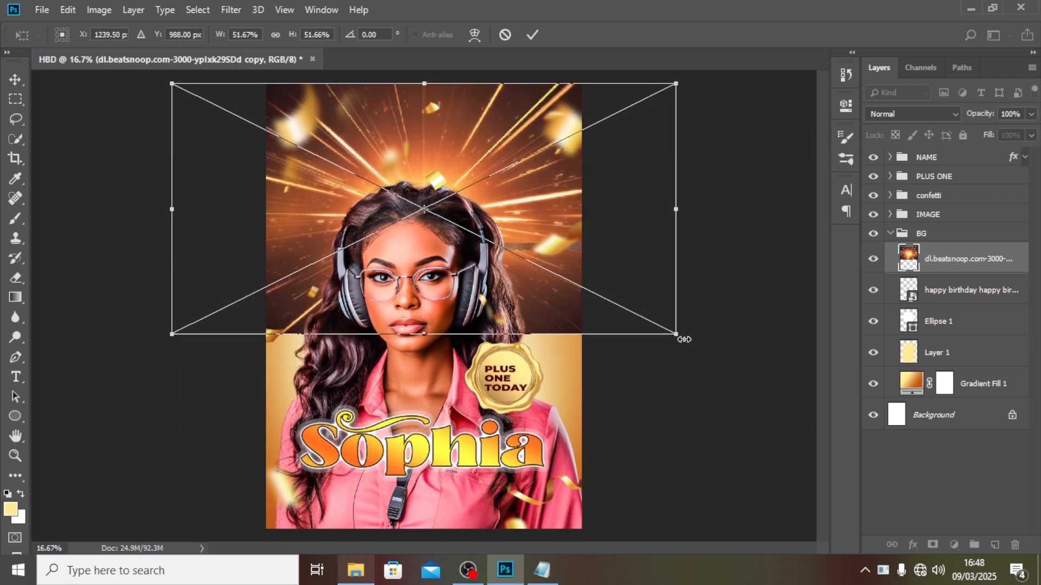
left_click_drag(684, 339, 743, 370)
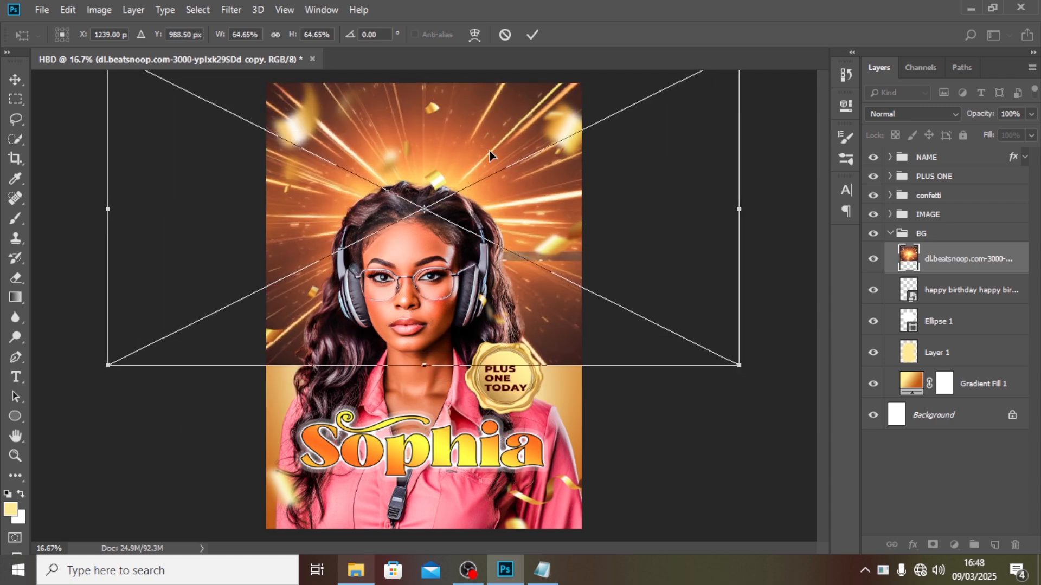
left_click_drag(485, 145, 485, 180)
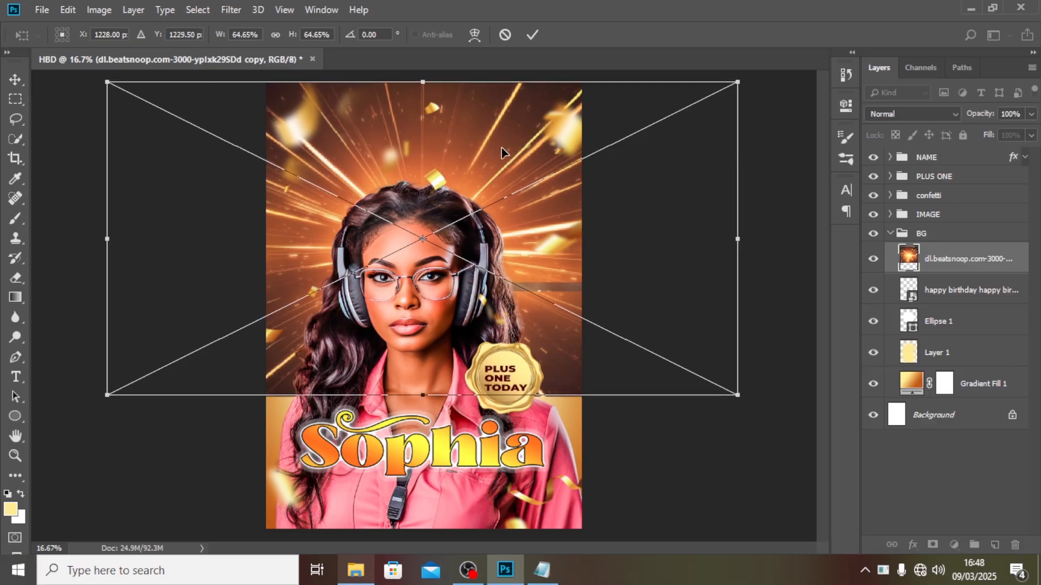
key("Return")
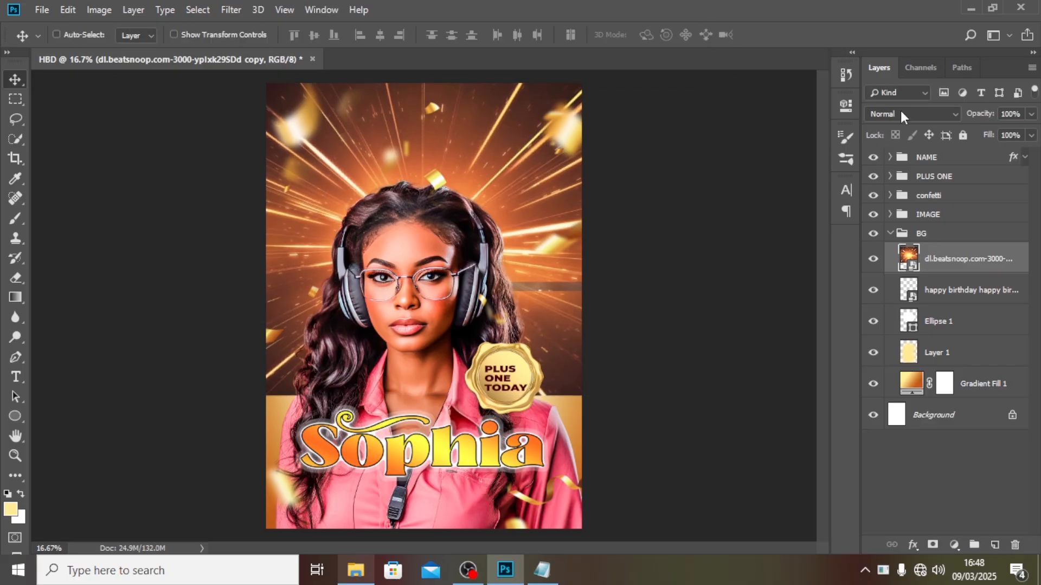
Set the light-burst layer's blend mode to Color Dodge and collapse the BG group
left_click(900, 112)
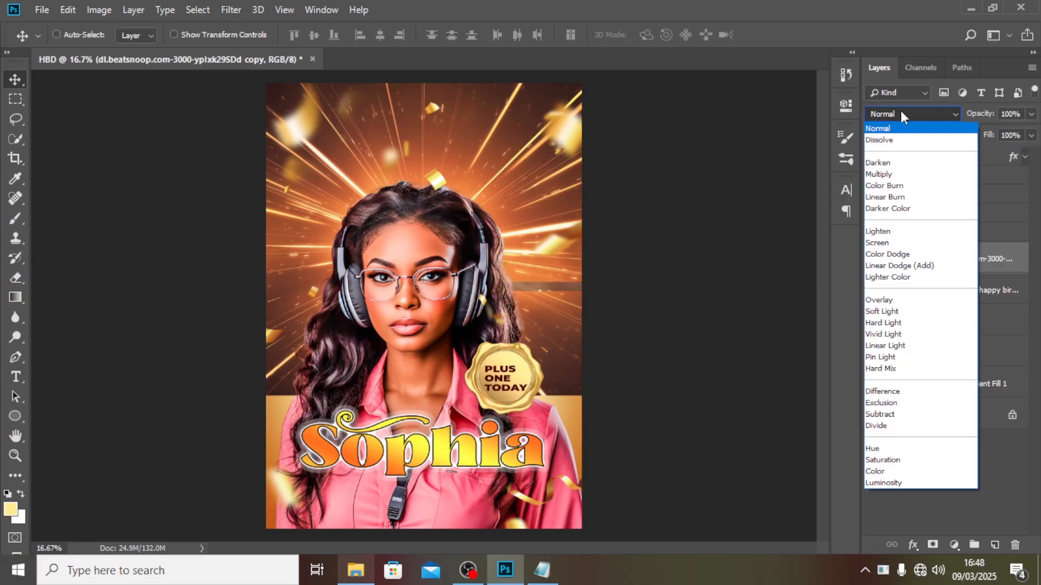
left_click(889, 254)
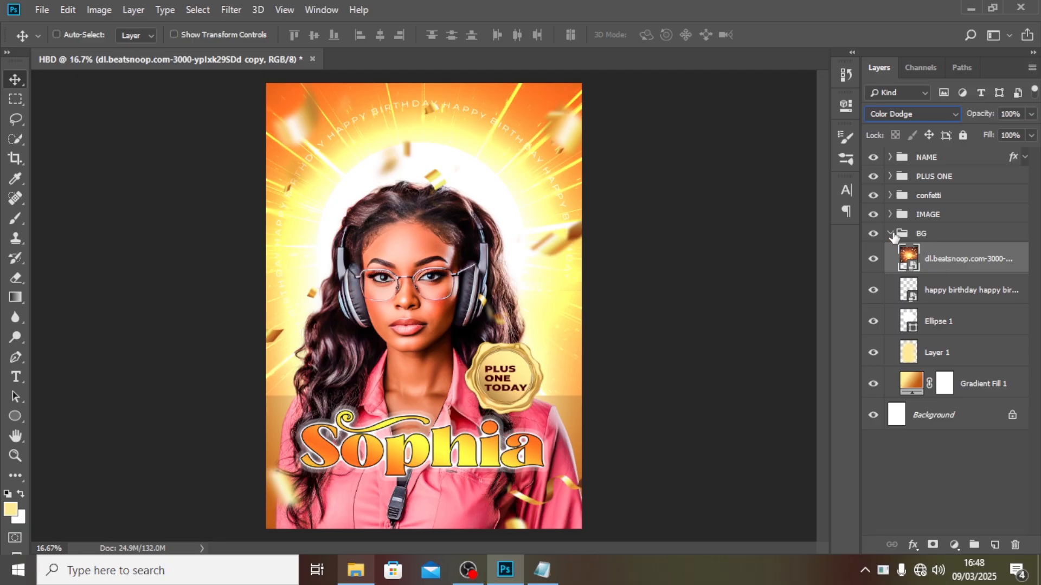
left_click(891, 235)
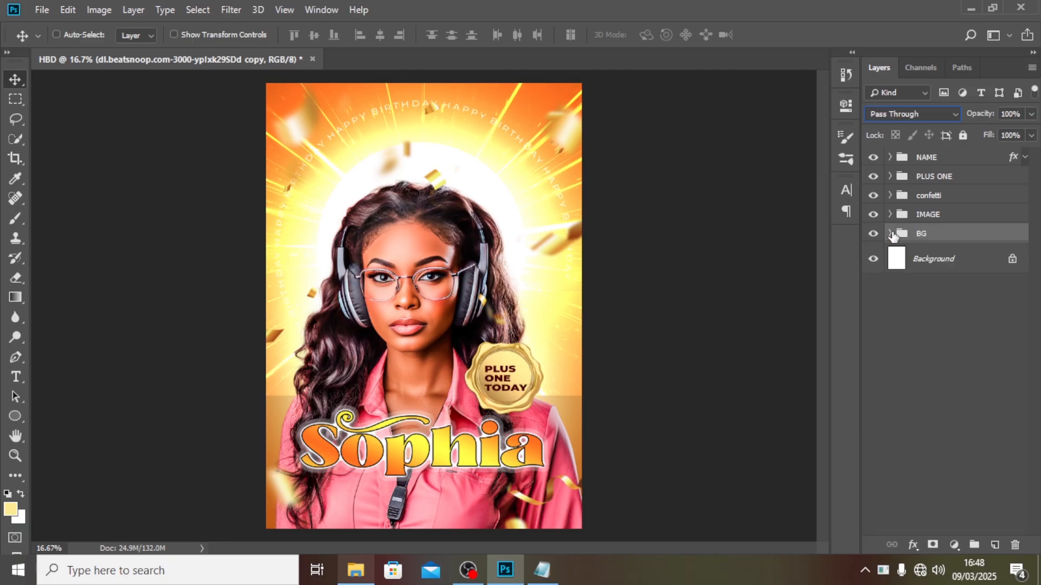
On a new layer above the IMAGE group, paint one soft pale-yellow dab with a 900 px brush over the hair above the seal
left_click(926, 219)
left_click(995, 544)
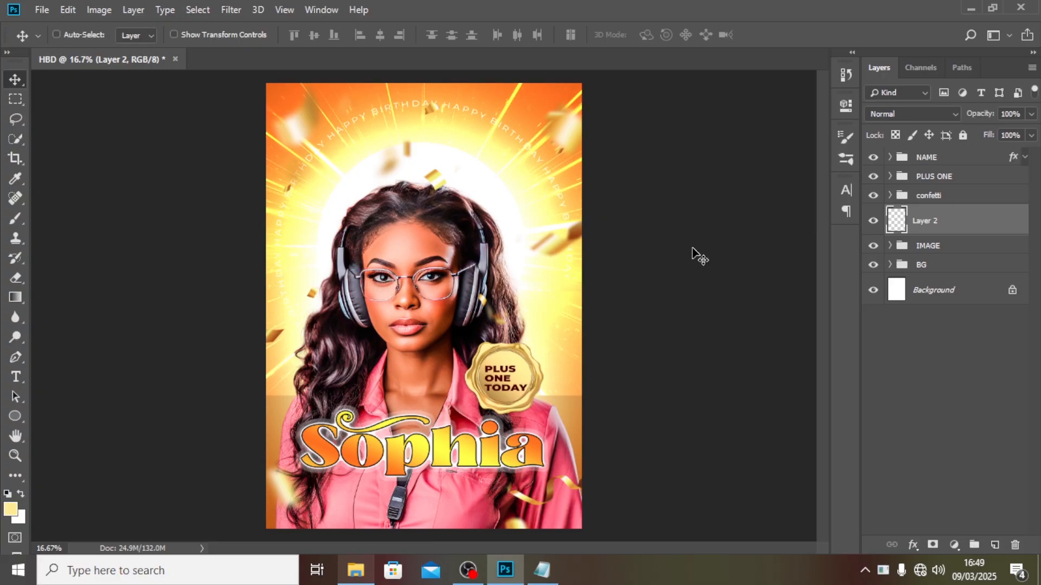
key("b")
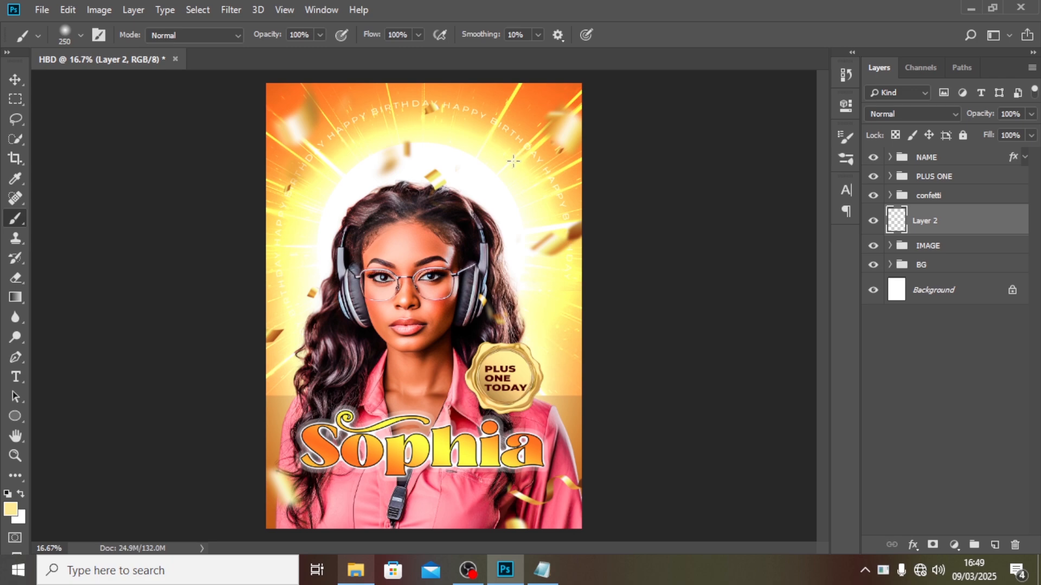
key("bracketright")
key("bracketright")
key("bracketright")
key("bracketright")
key("bracketright")
key("bracketright")
key("bracketright")
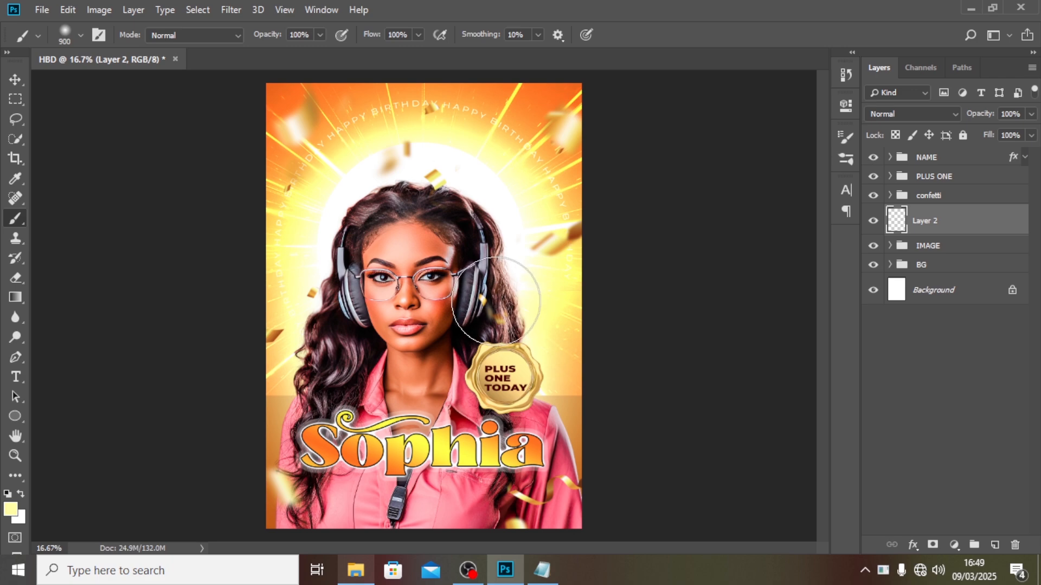
left_click(492, 300)
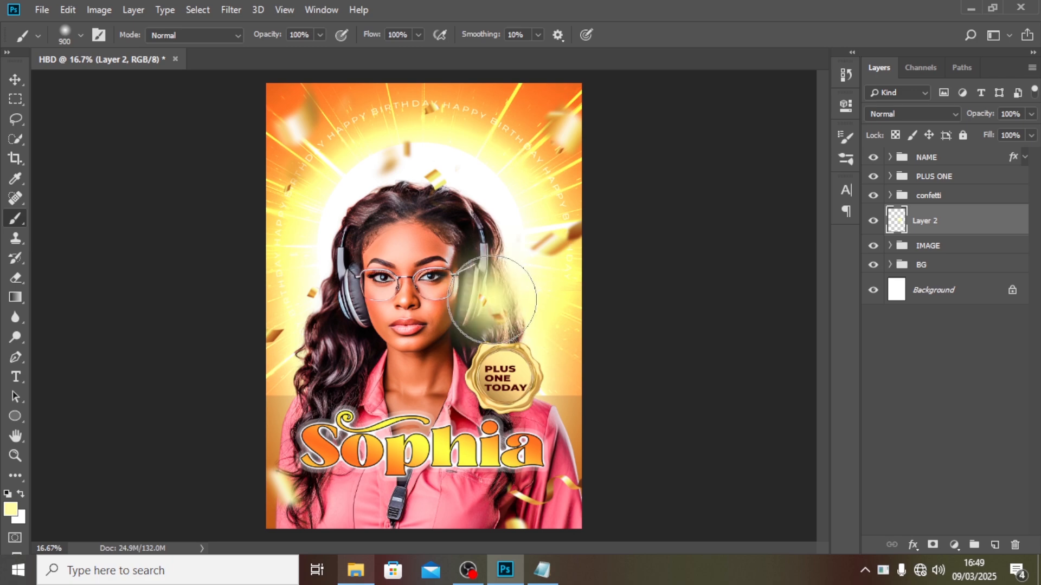
Set the glow layer to Linear Dodge (Add) at 77% opacity and enlarge it to about 207% around the seal and right-hand hair
left_click(925, 115)
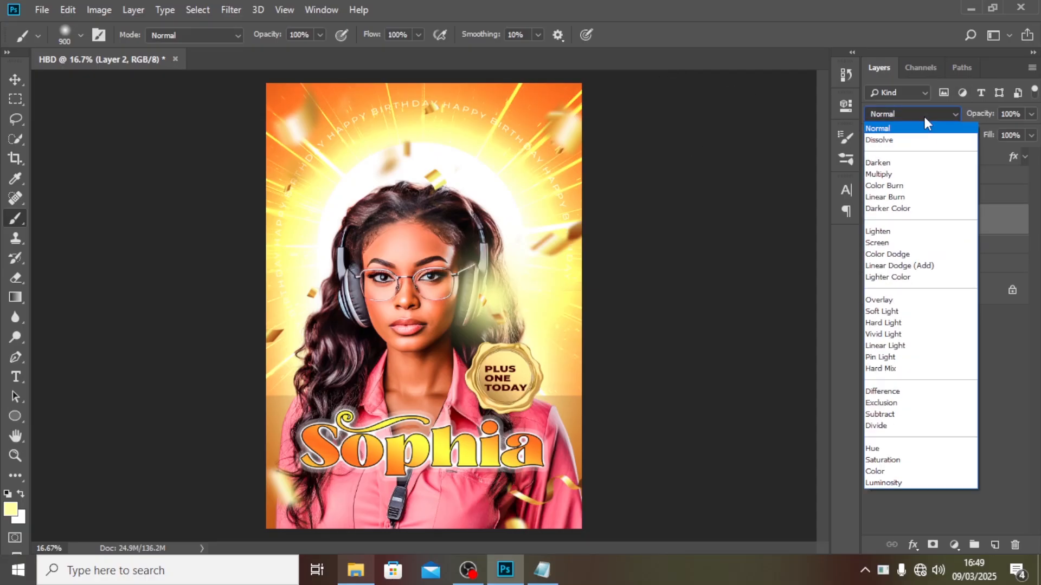
left_click(900, 266)
key("ctrl+t")
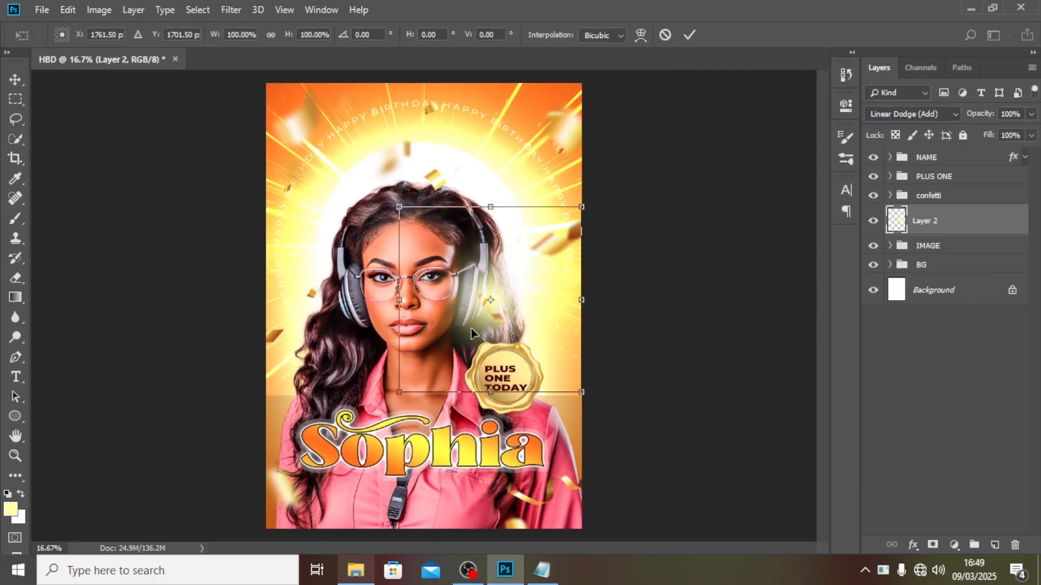
left_click_drag(584, 398, 681, 496)
mouse_move(512, 267)
left_mouse_down()
mouse_move(554, 319)
mouse_move(530, 325)
left_mouse_up()
key("Return")
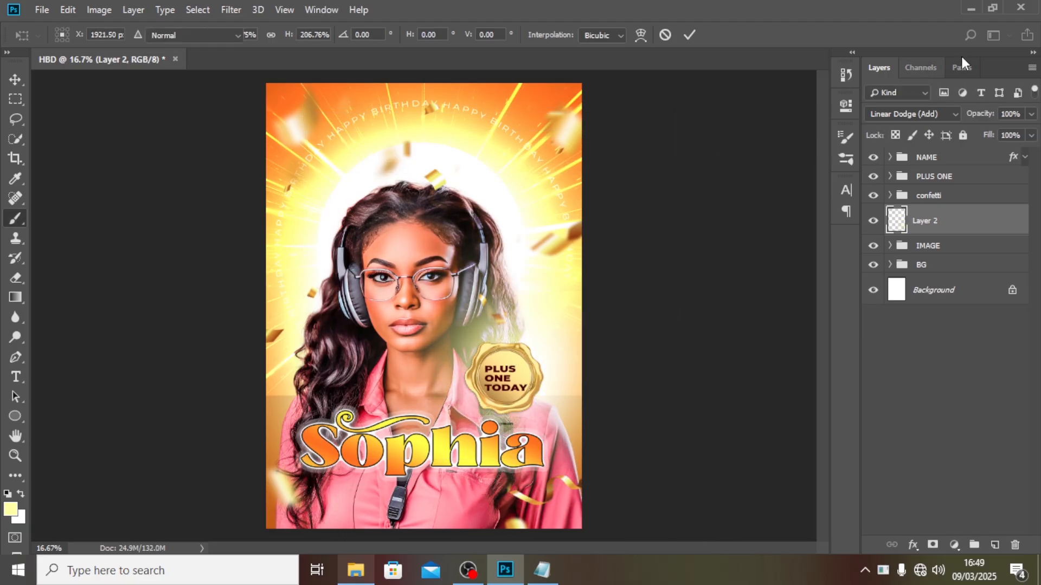
left_click(1030, 114)
left_click_drag(1024, 129, 1016, 130)
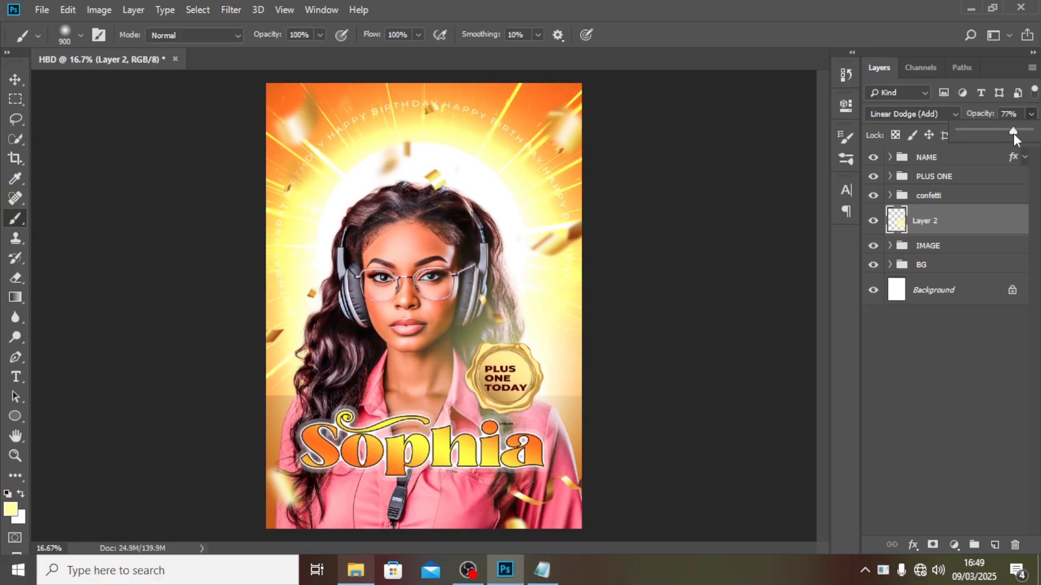
Duplicate the glow layer twice, place the copies over the head and left-hand hair, and set the second copy's opacity to 51%
key("ctrl+j")
key("v")
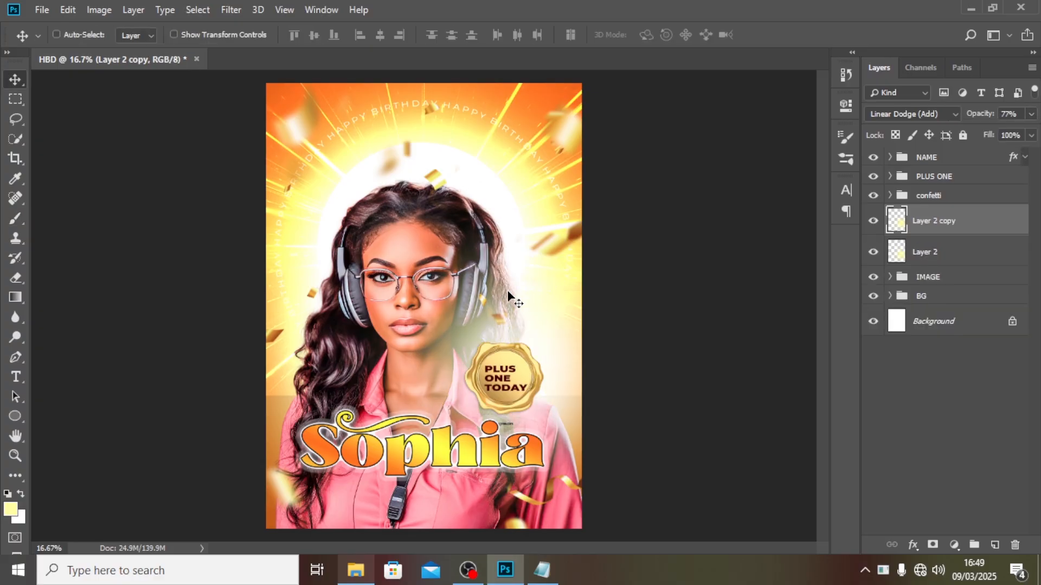
left_click_drag(442, 215, 318, 385)
key("ctrl+j")
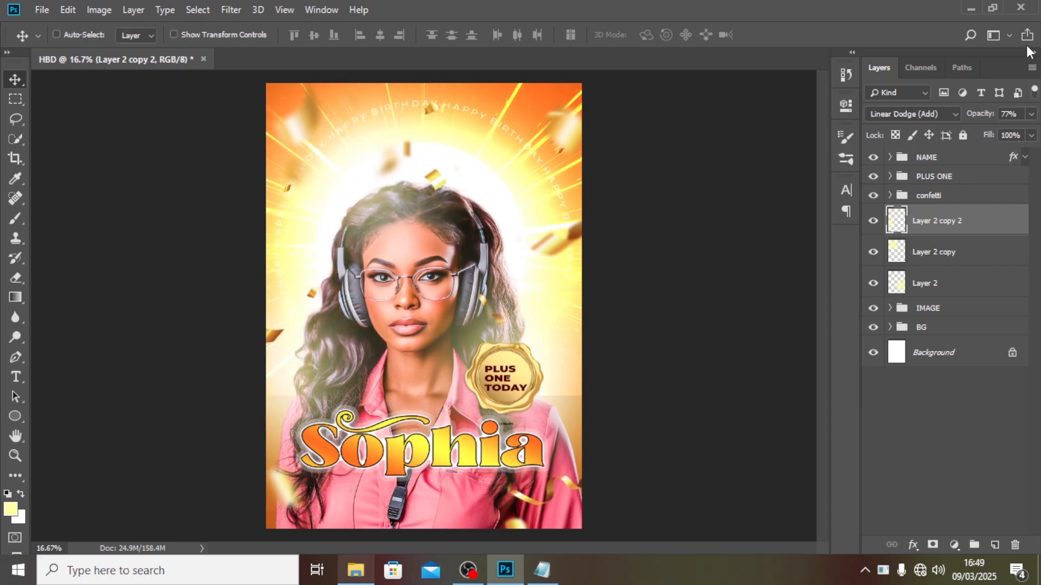
left_click(1030, 114)
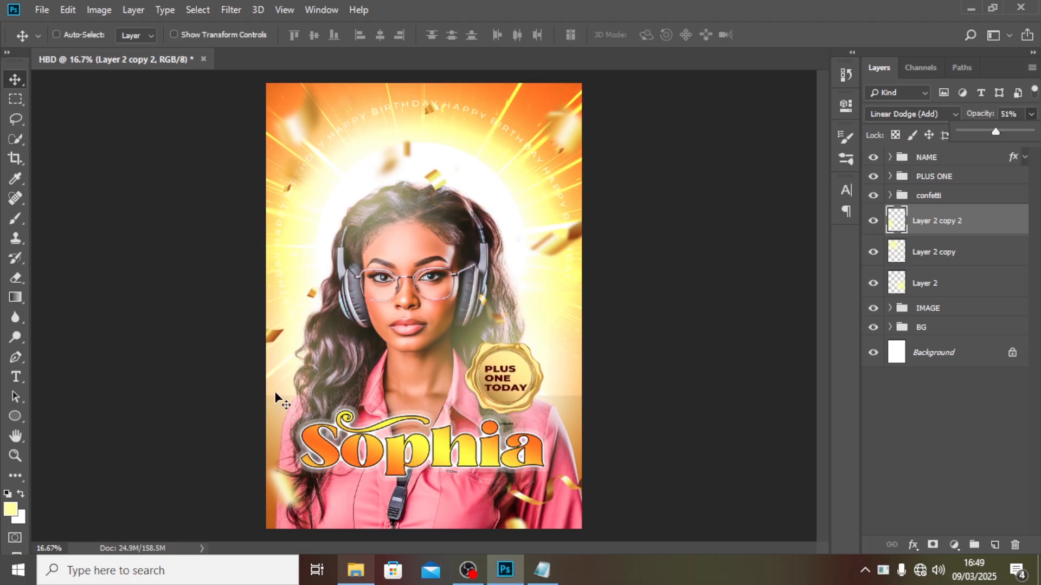
left_click_drag(318, 389, 316, 389)
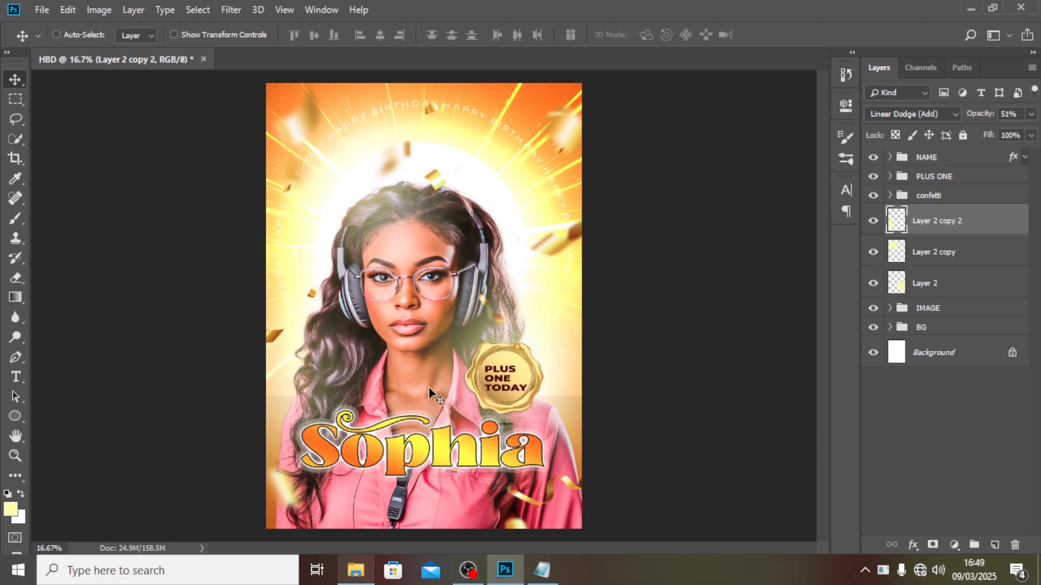
Group the three glow layers, compare the flyer with and without them, and rename the group GLOW
left_click(930, 286, "shift")
key("ctrl+g")
left_click(872, 215)
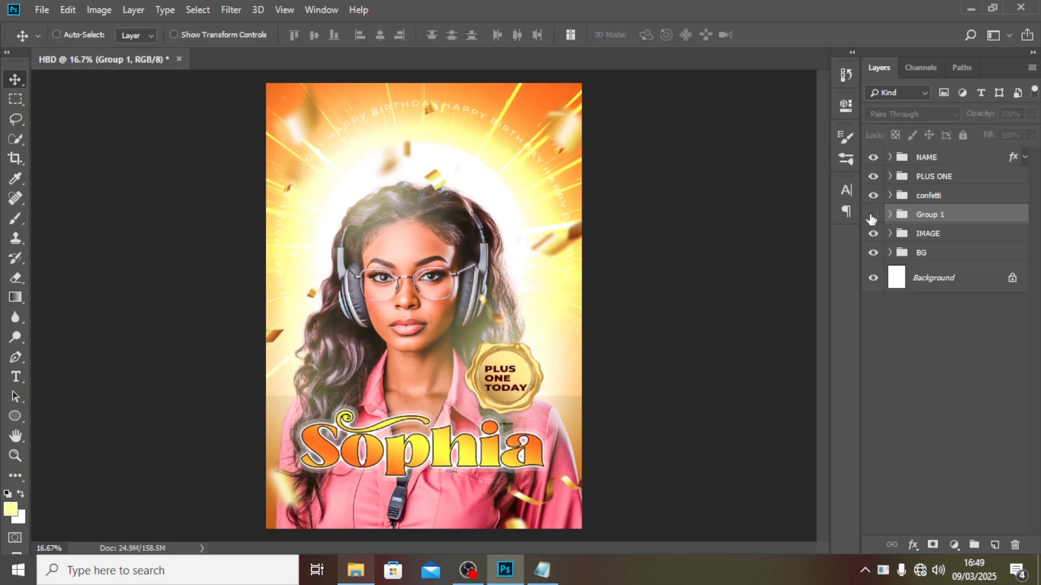
left_click(872, 216)
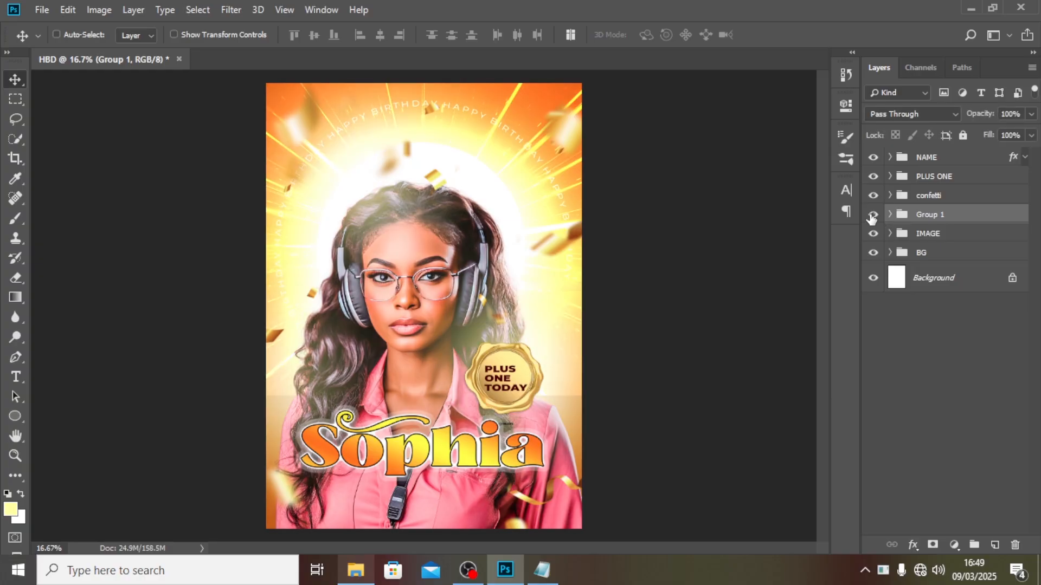
double_click(931, 217)
type("GLOW")
key("Return")
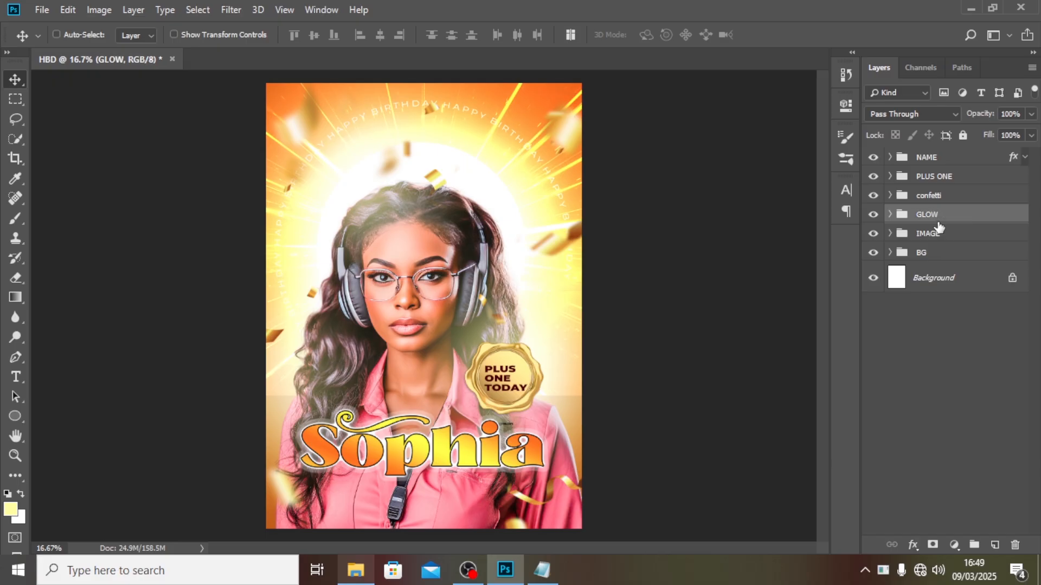
Stamp all visible layers into a new layer above the NAME group and convert it to a Smart Object
left_click(950, 163)
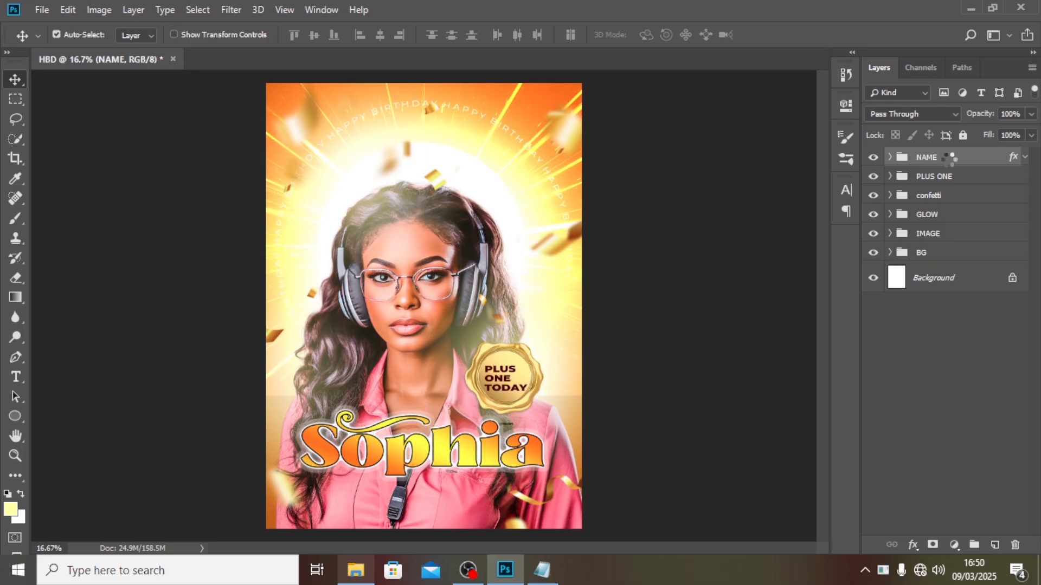
key("ctrl+shift+alt+e")
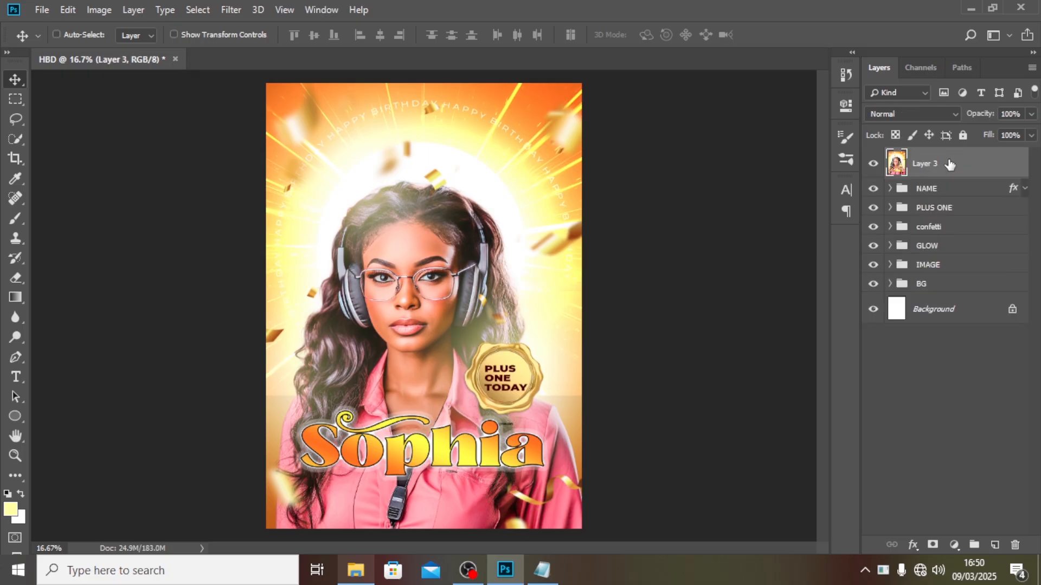
right_click(950, 168)
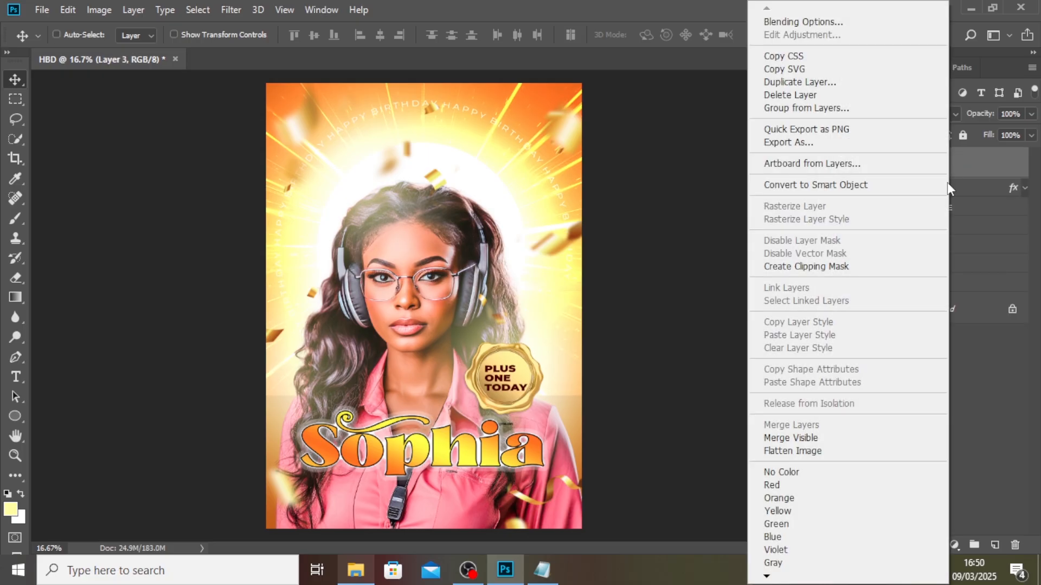
left_click(825, 184)
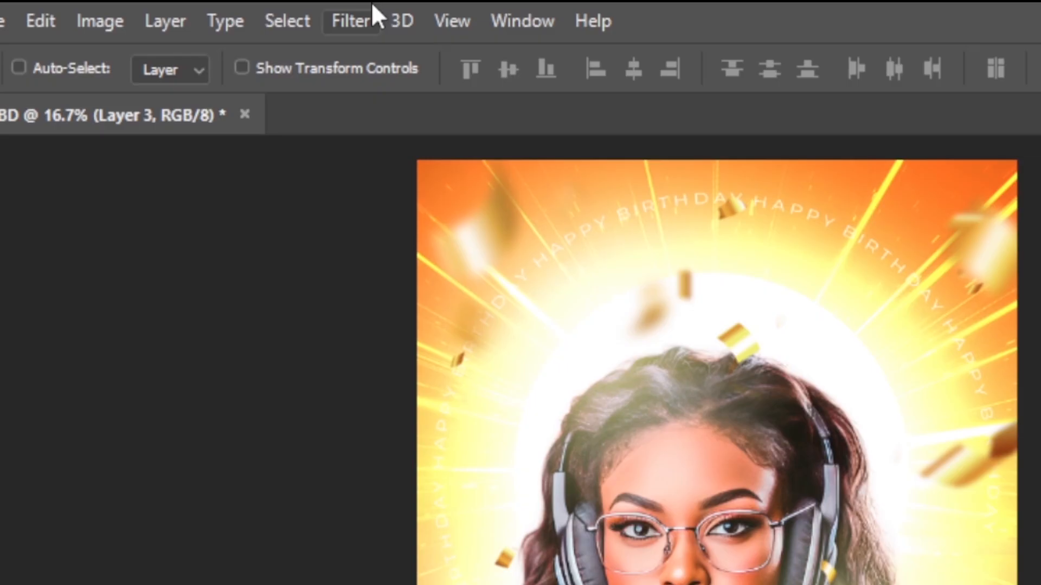
Open the Camera Raw Filter on the merged Smart Object and set Contrast to 30
left_click(297, 9)
mouse_move(331, 4)
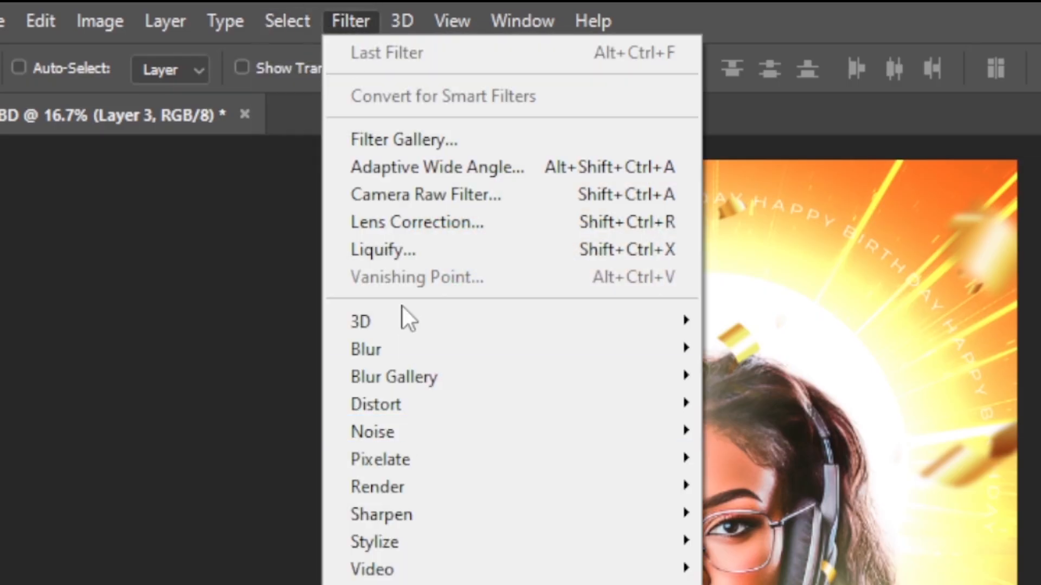
left_click(414, 194)
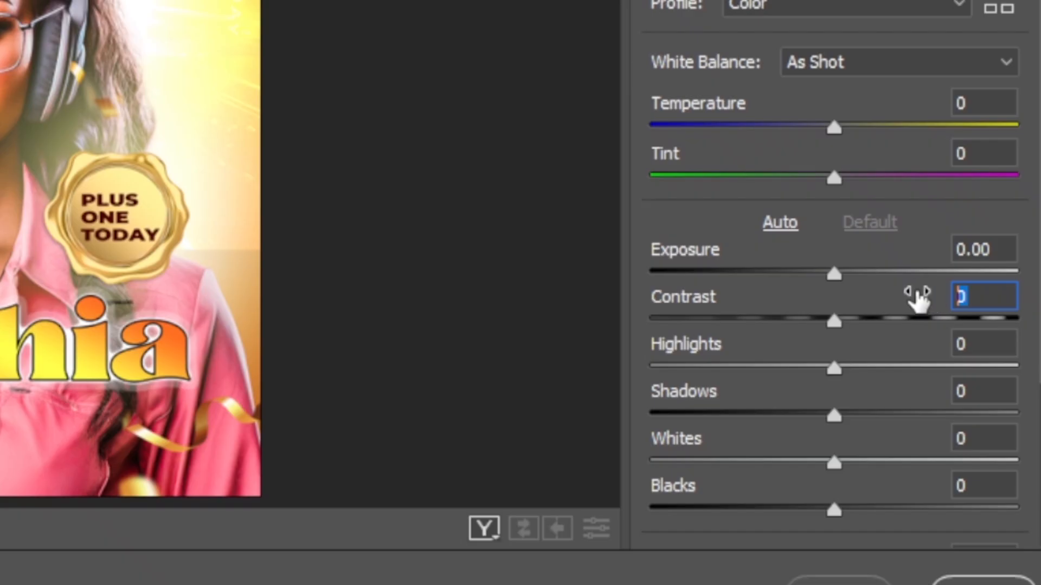
type("30")
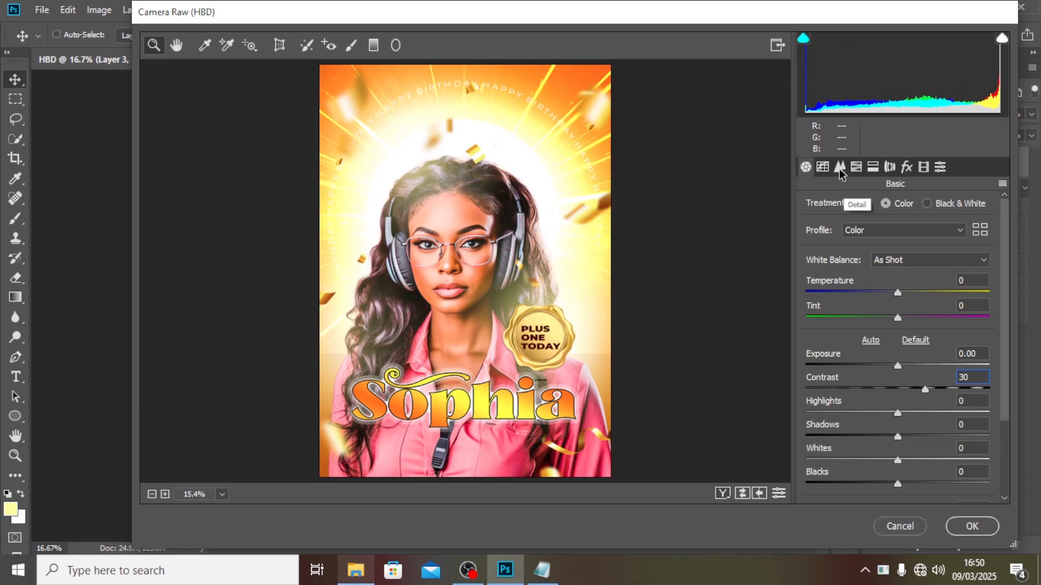
Set the sharpening Amount to 37 in the Camera Raw detail adjustments
left_click(839, 167)
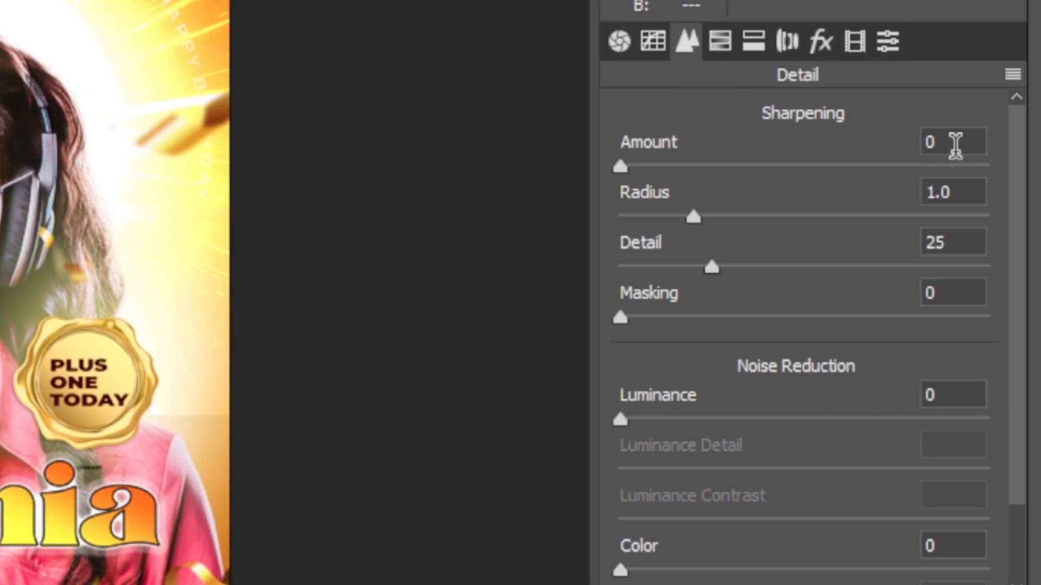
left_click(972, 219)
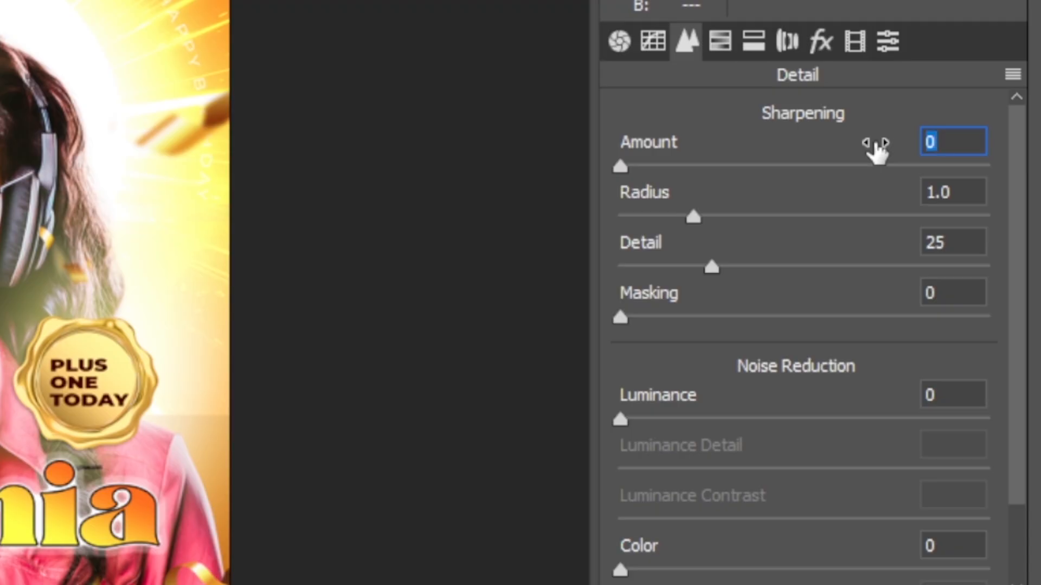
type("37")
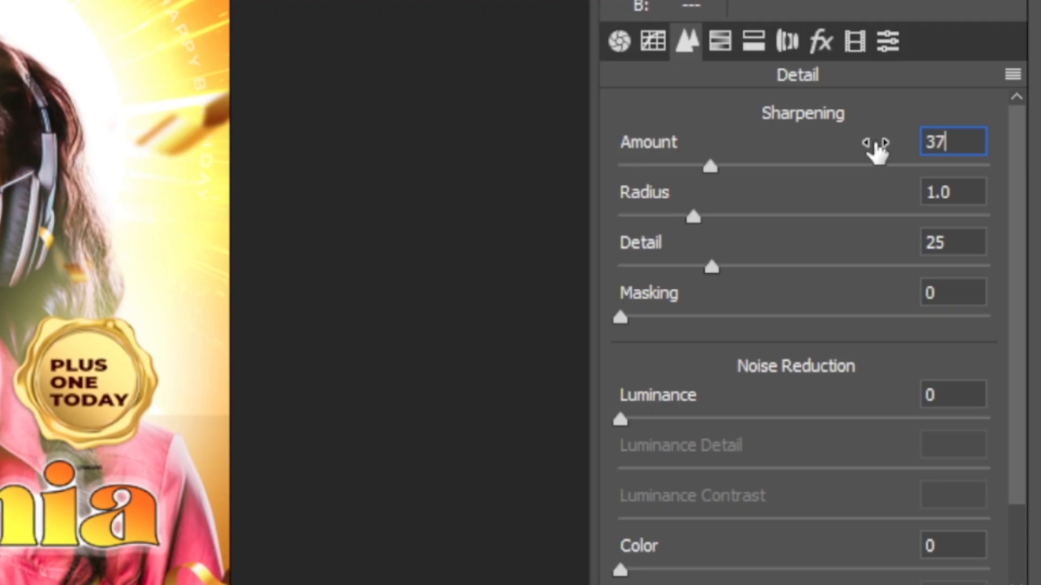
Add film grain with an Amount of 16 and a post-crop vignette with an Amount of -10
left_click(821, 40)
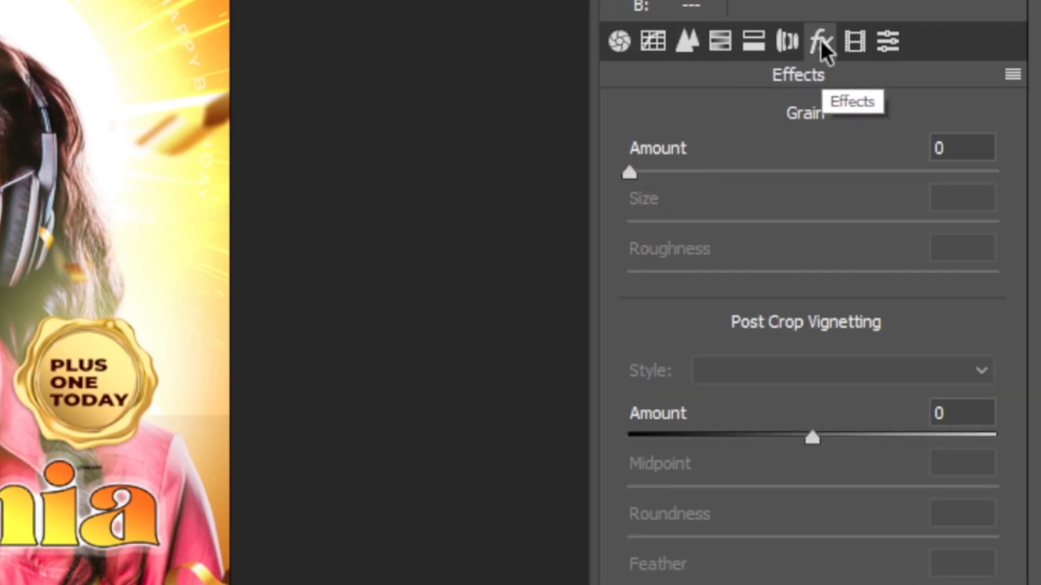
left_click(948, 147)
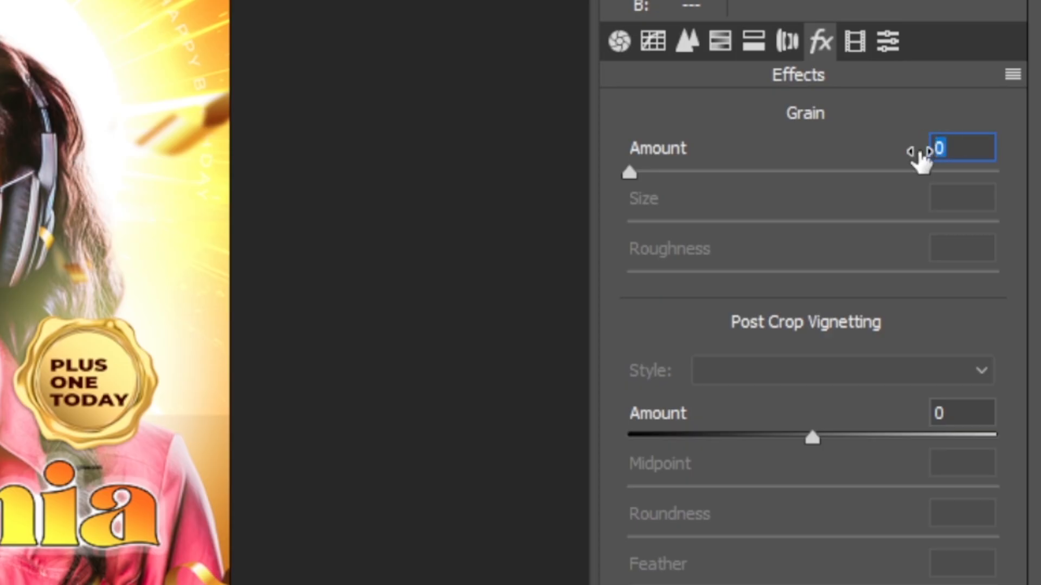
type("16")
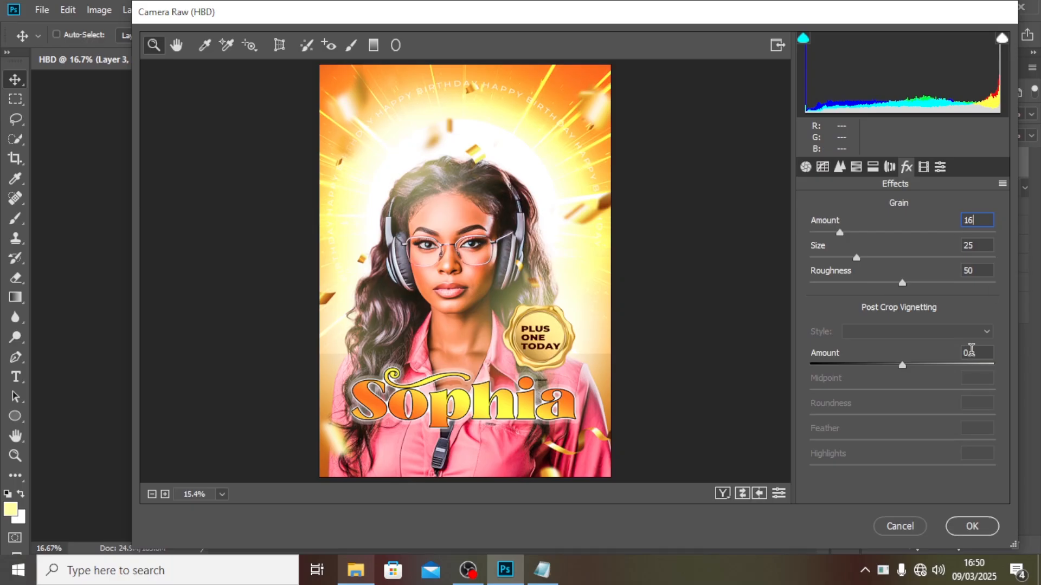
left_click(971, 351)
type("-10")
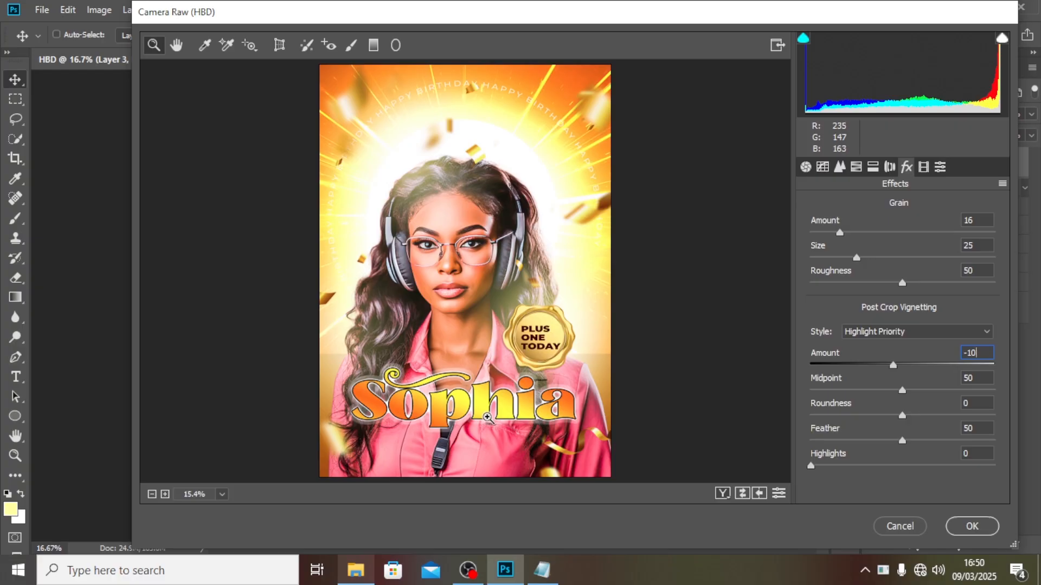
Set the HSL saturation of Reds to +7, Oranges to +22, Yellows to +18 and Greens to +39
left_click(856, 167)
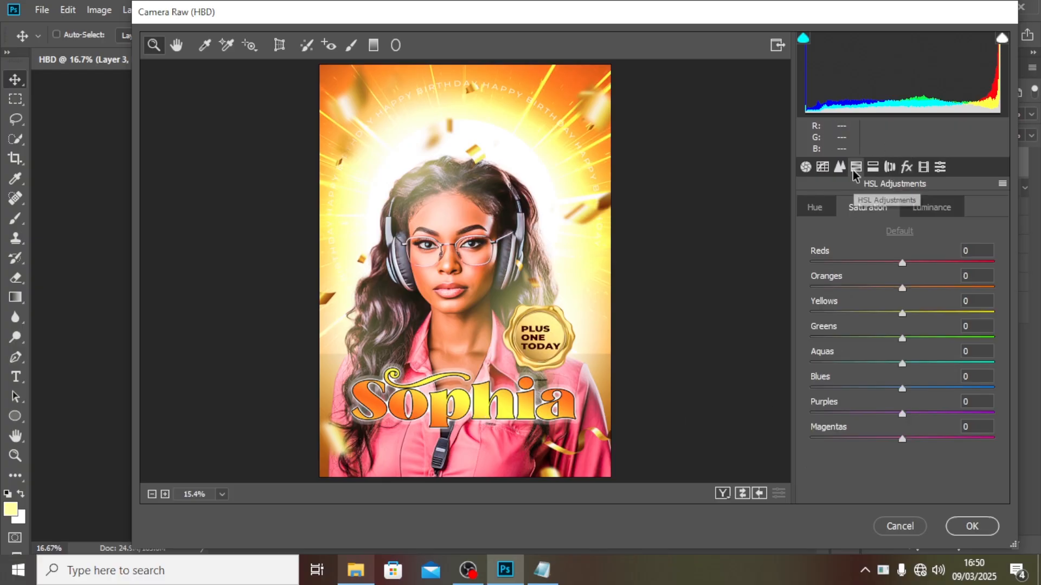
left_click(864, 210)
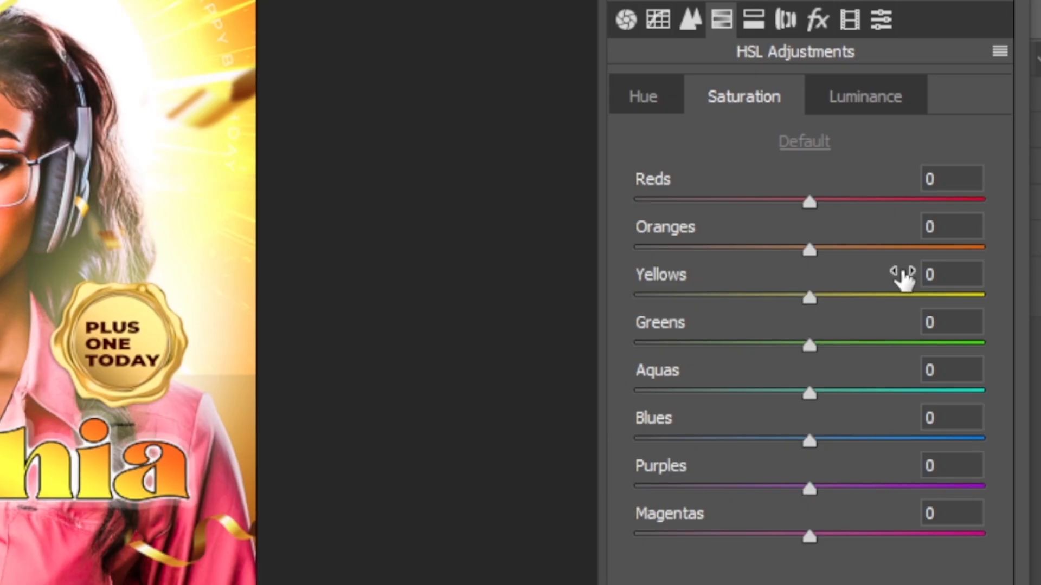
left_click(941, 176)
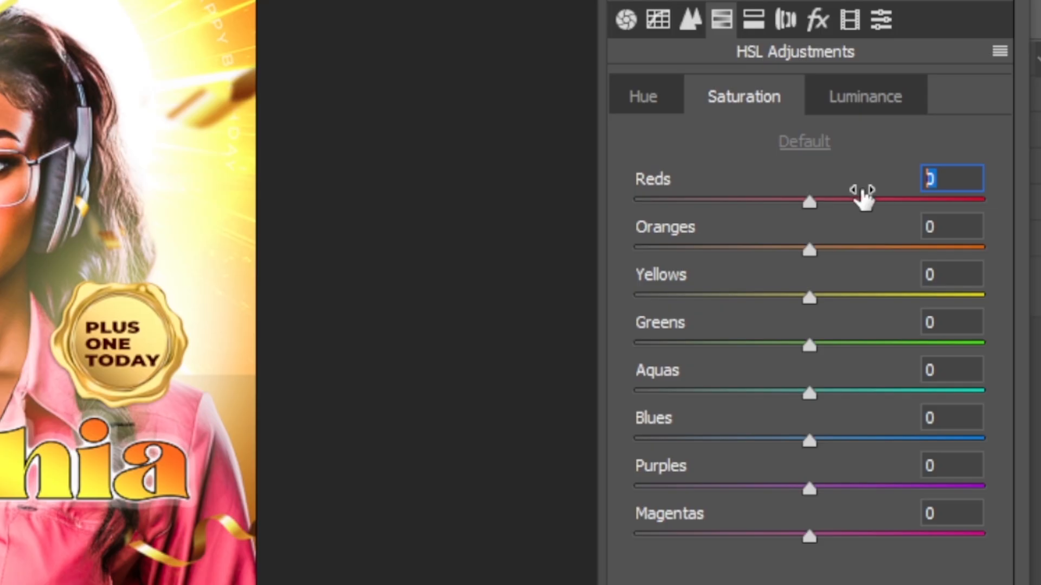
type("7")
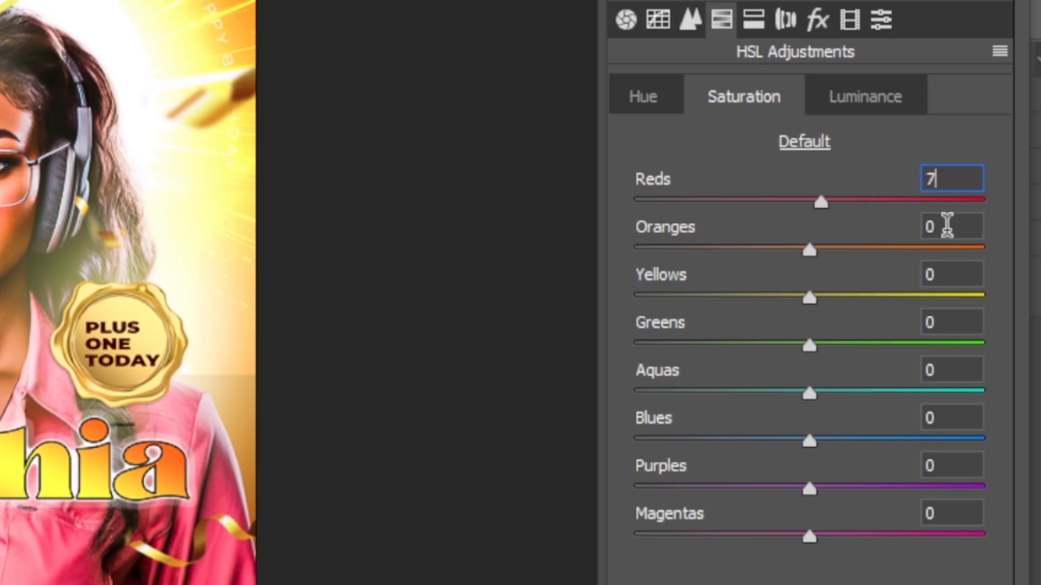
left_click(946, 227)
type("22")
left_click(943, 274)
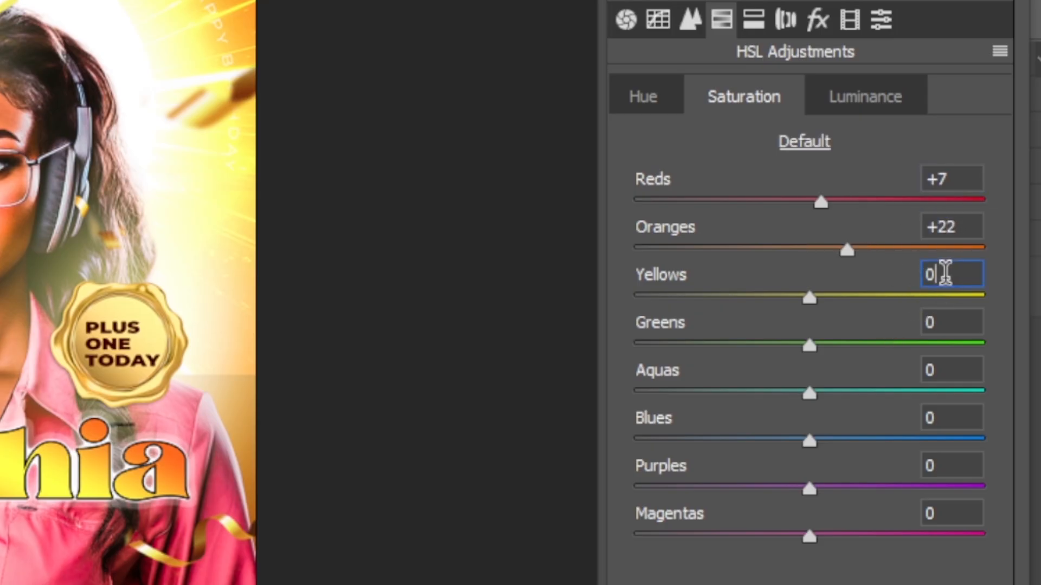
type("18")
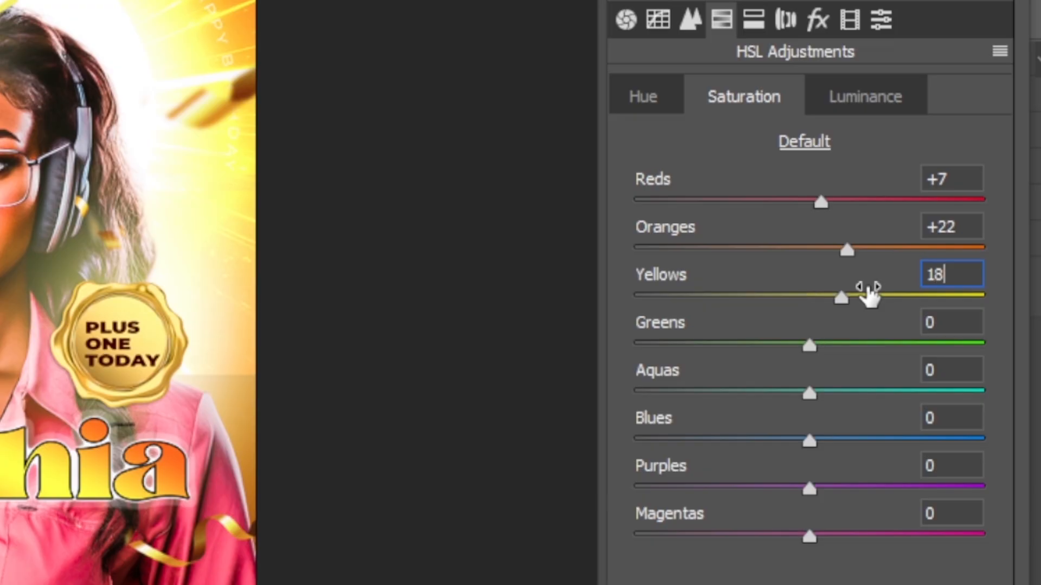
left_click(942, 324)
type("39")
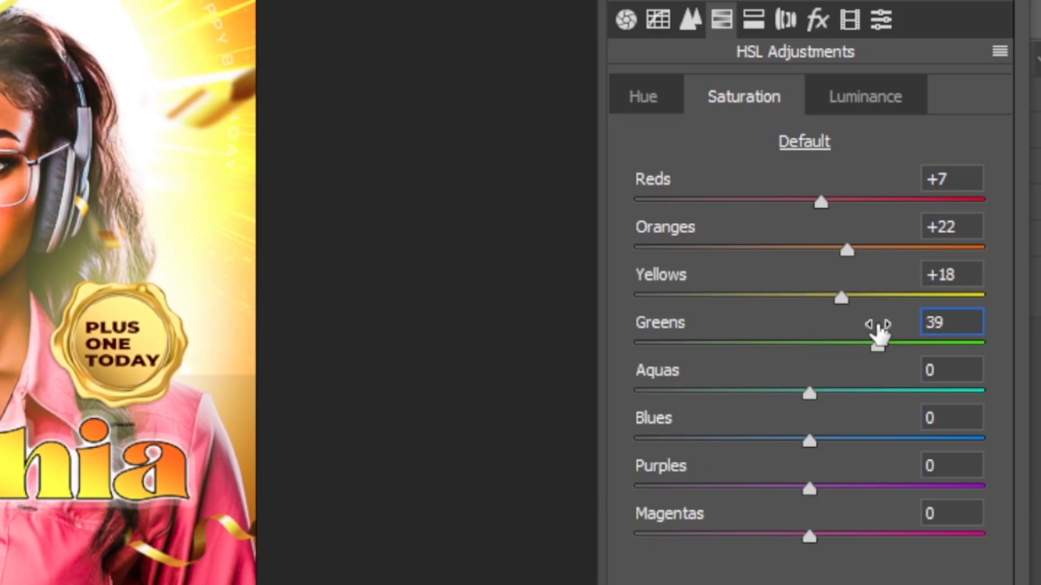
Set the saturation of Aquas to +47, Blues to +35, Purples and Magentas to +30, and apply the Camera Raw filter
left_click(944, 370)
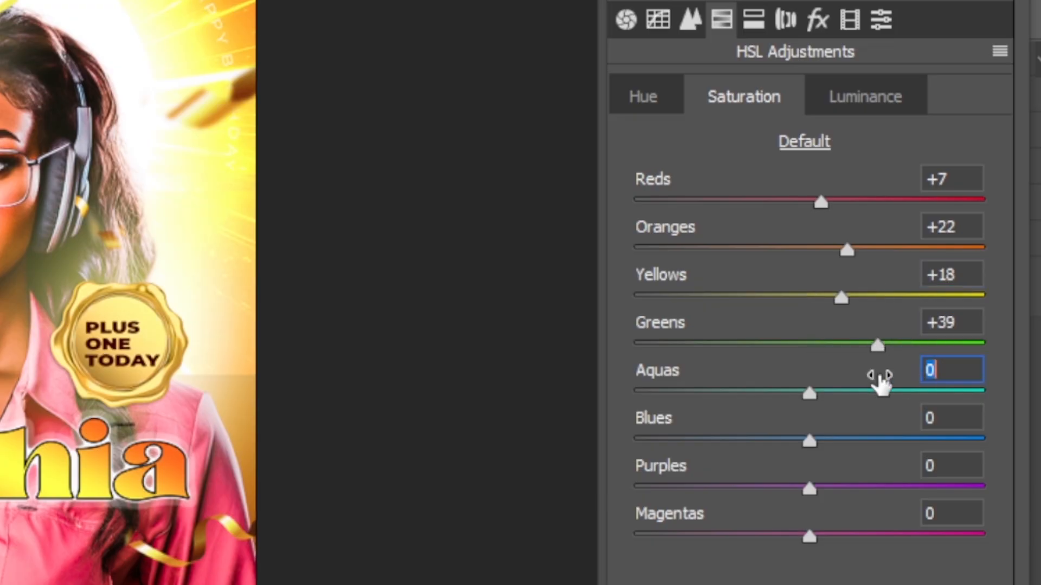
type("47")
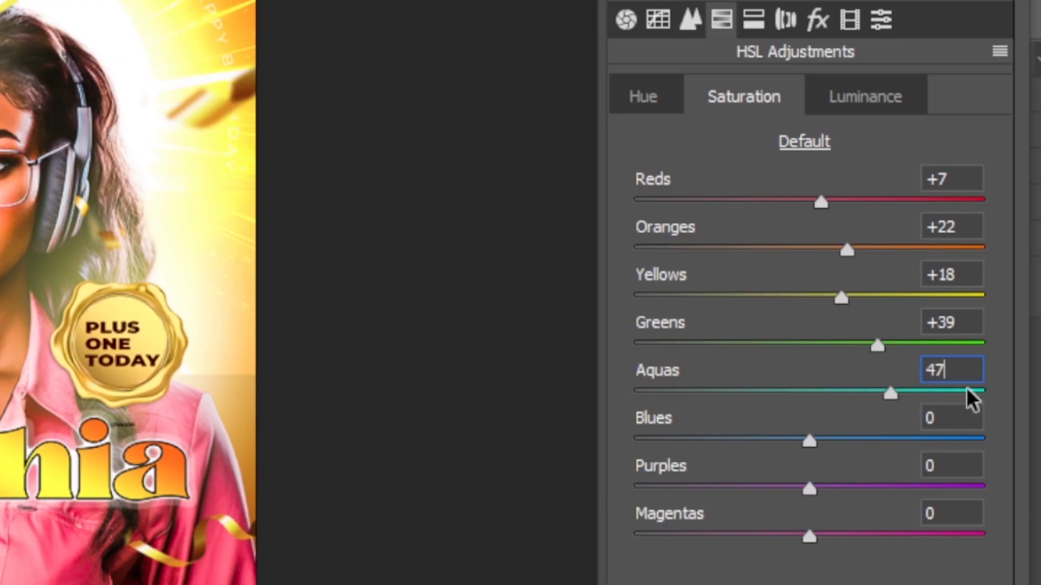
left_click(938, 414)
type("35")
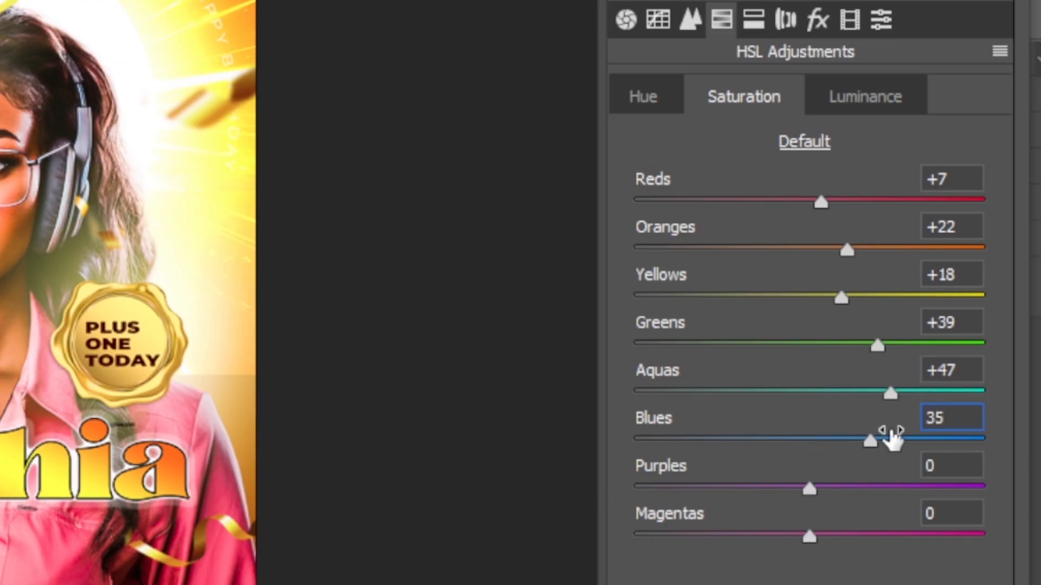
left_click(946, 468)
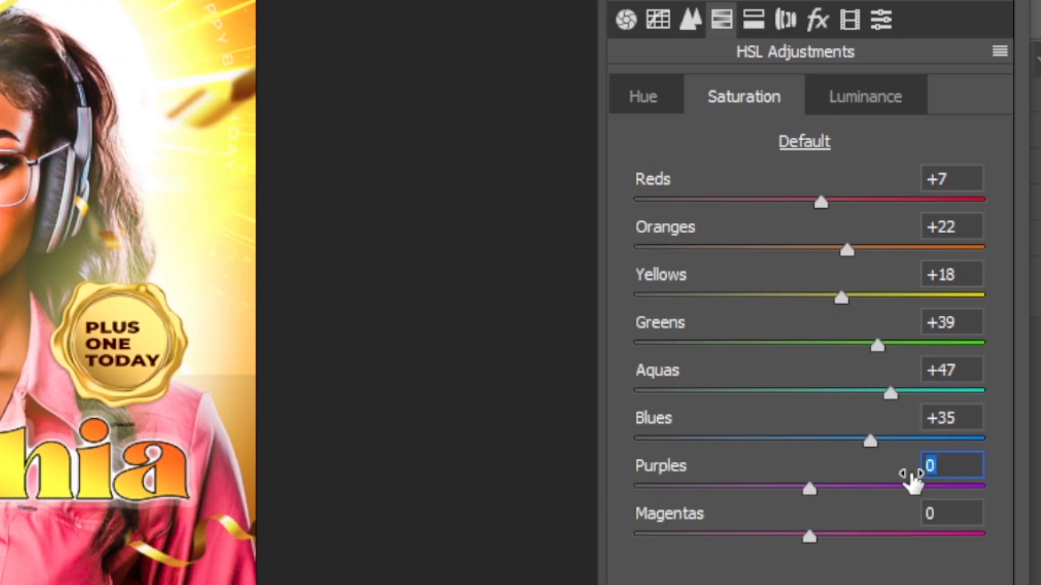
type("30")
key("Tab")
type("30")
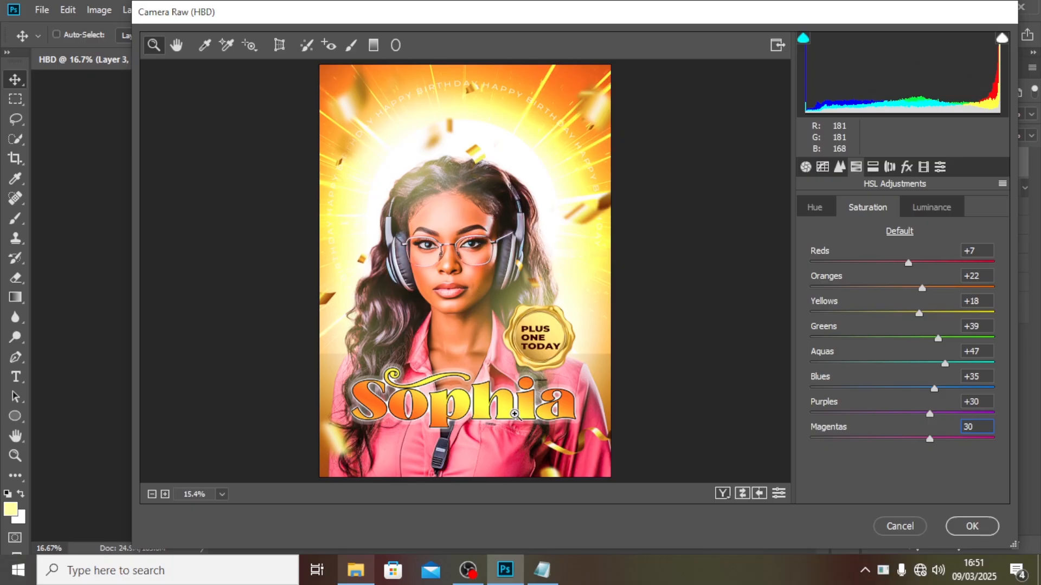
left_click(969, 526)
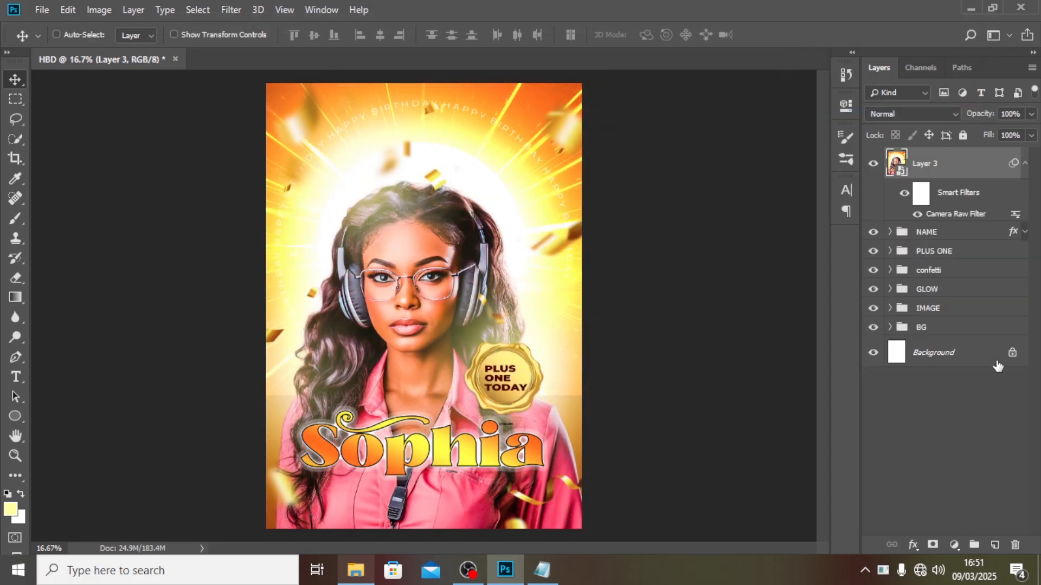
Collapse the merged layer's Smart Filters list and compare the flyer with and without that layer
left_click(1026, 163)
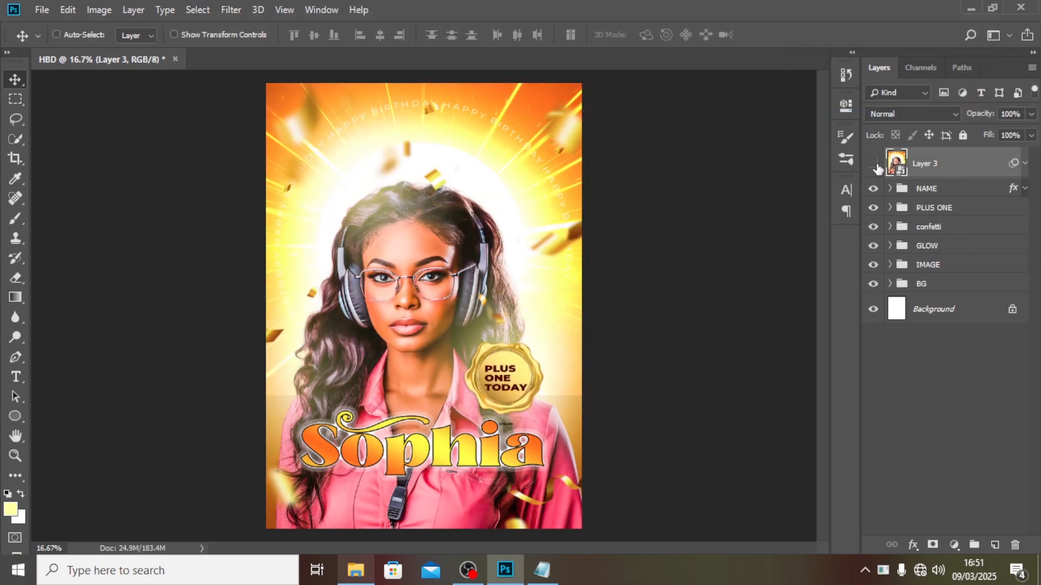
left_click(874, 164)
left_click(874, 164)
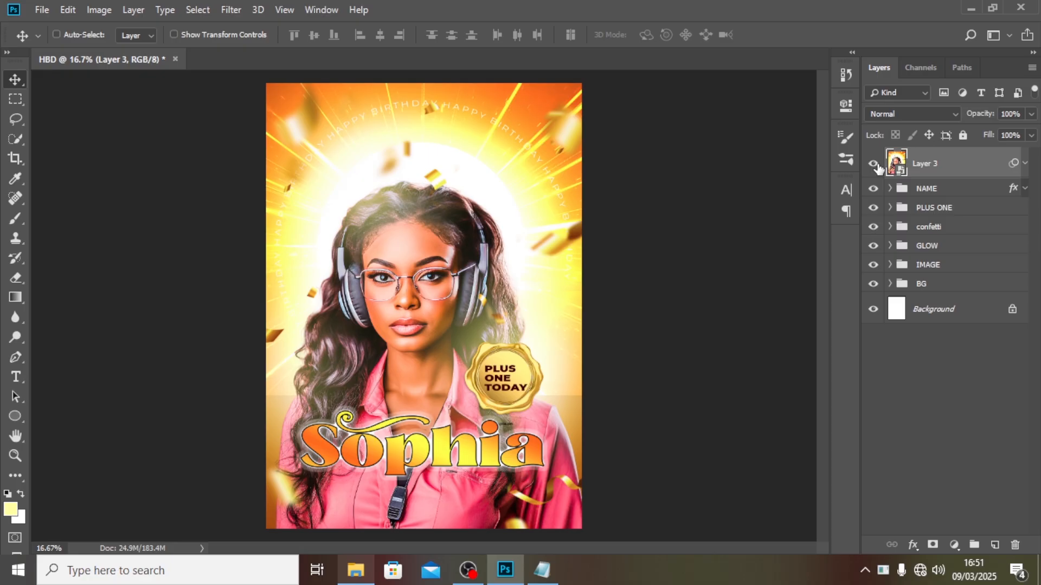